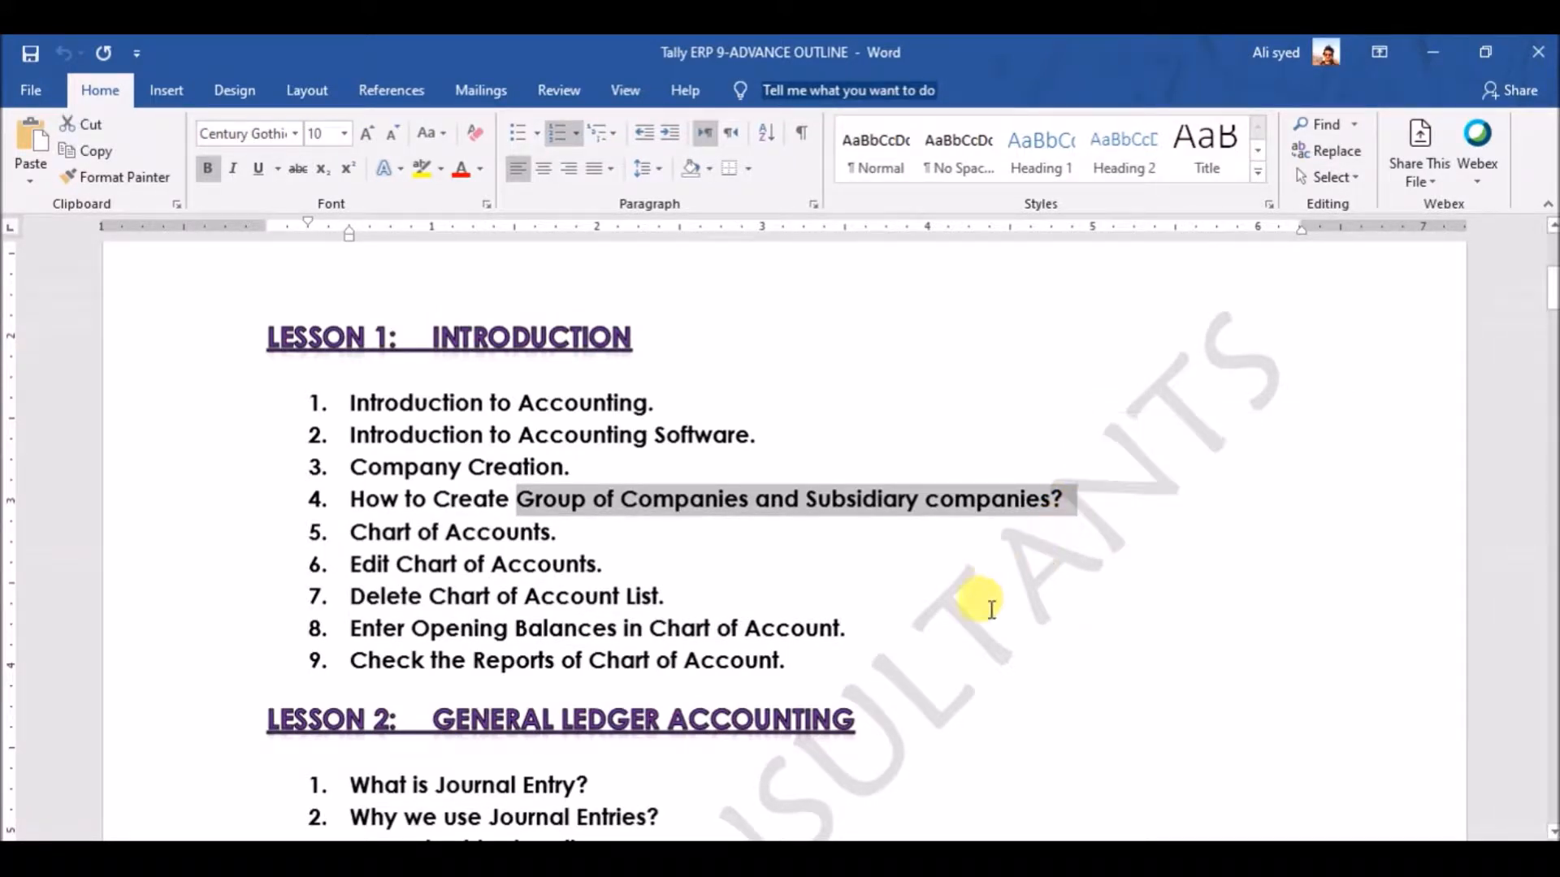
# Step: Show the enlarged PowerPoint chart of Burhan Group of Companies with its Electronics, Motors and Services members
pyautogui.click(815, 859)
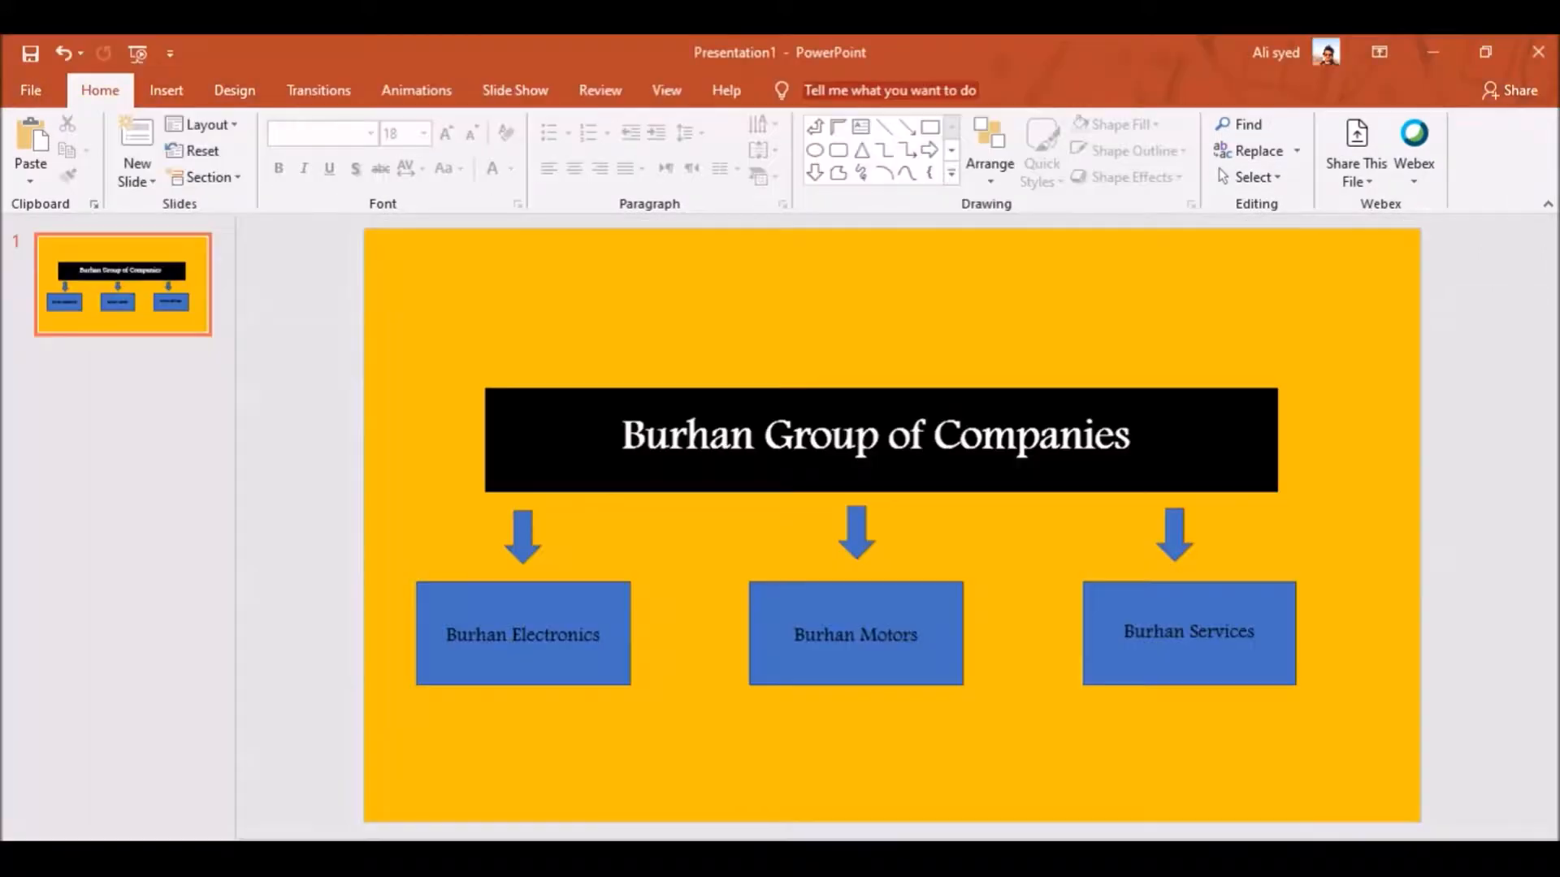
pyautogui.click(654, 443)
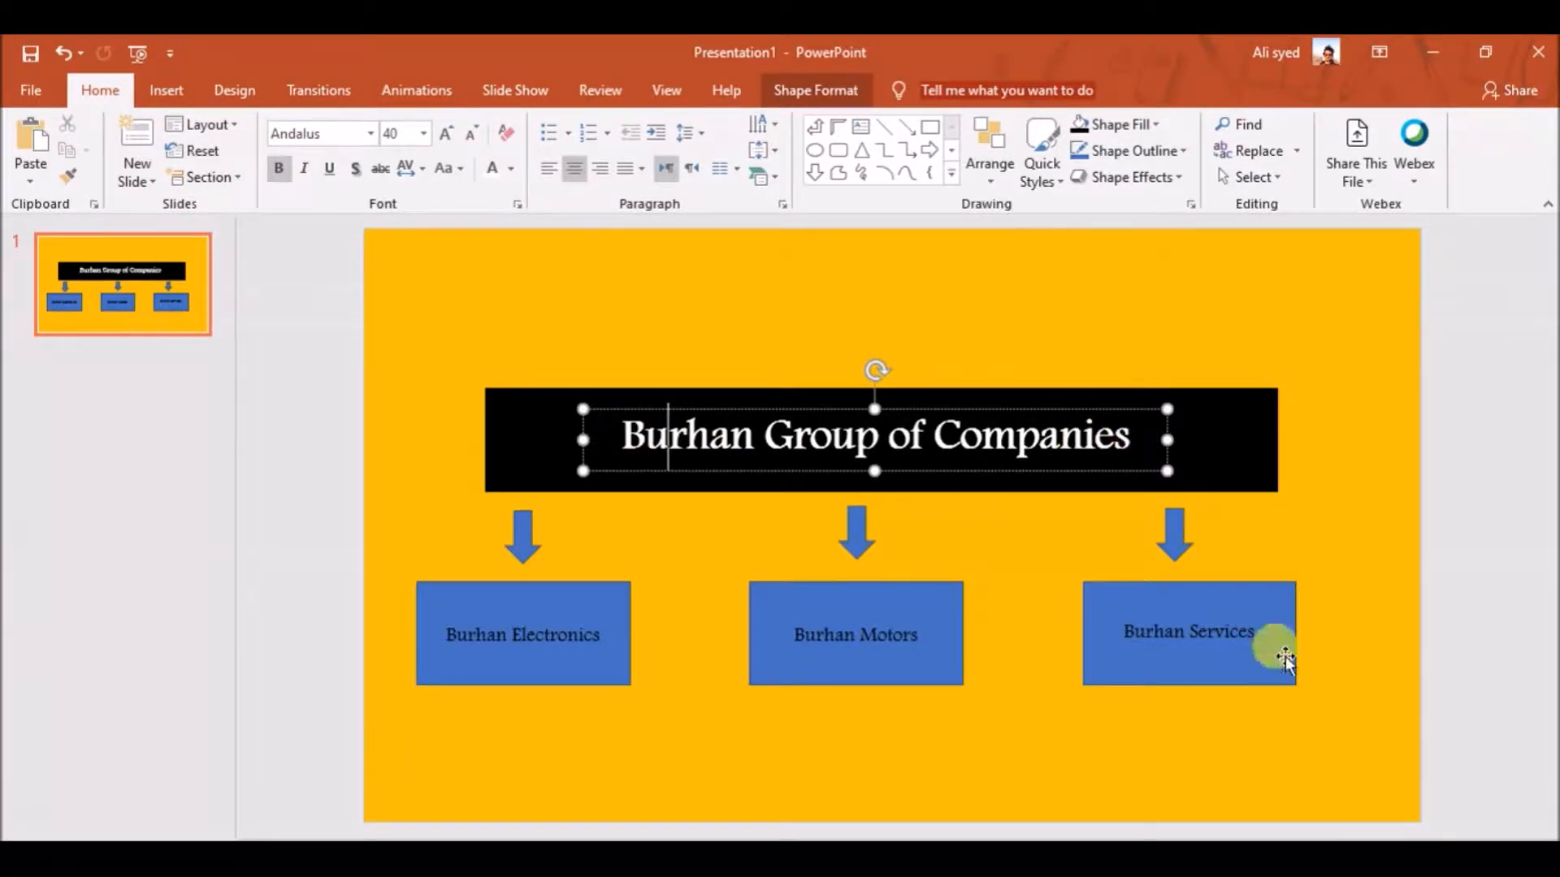
pyautogui.click(1480, 850)
pyautogui.click(1479, 850)
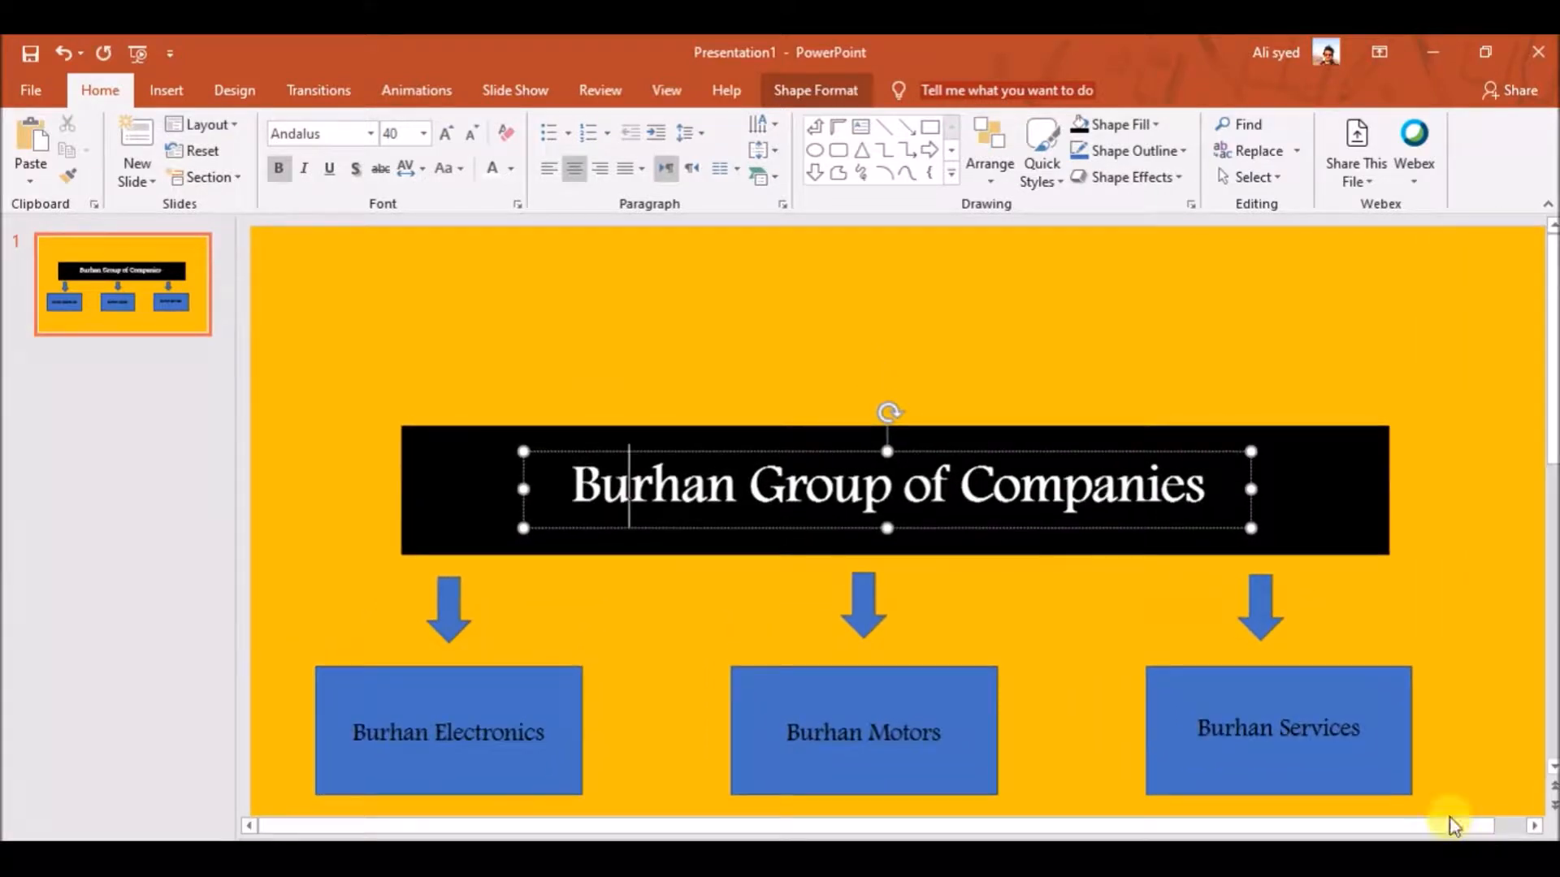
pyautogui.scroll(-1, 1325, 686)
pyautogui.scroll(-1, 1320, 682)
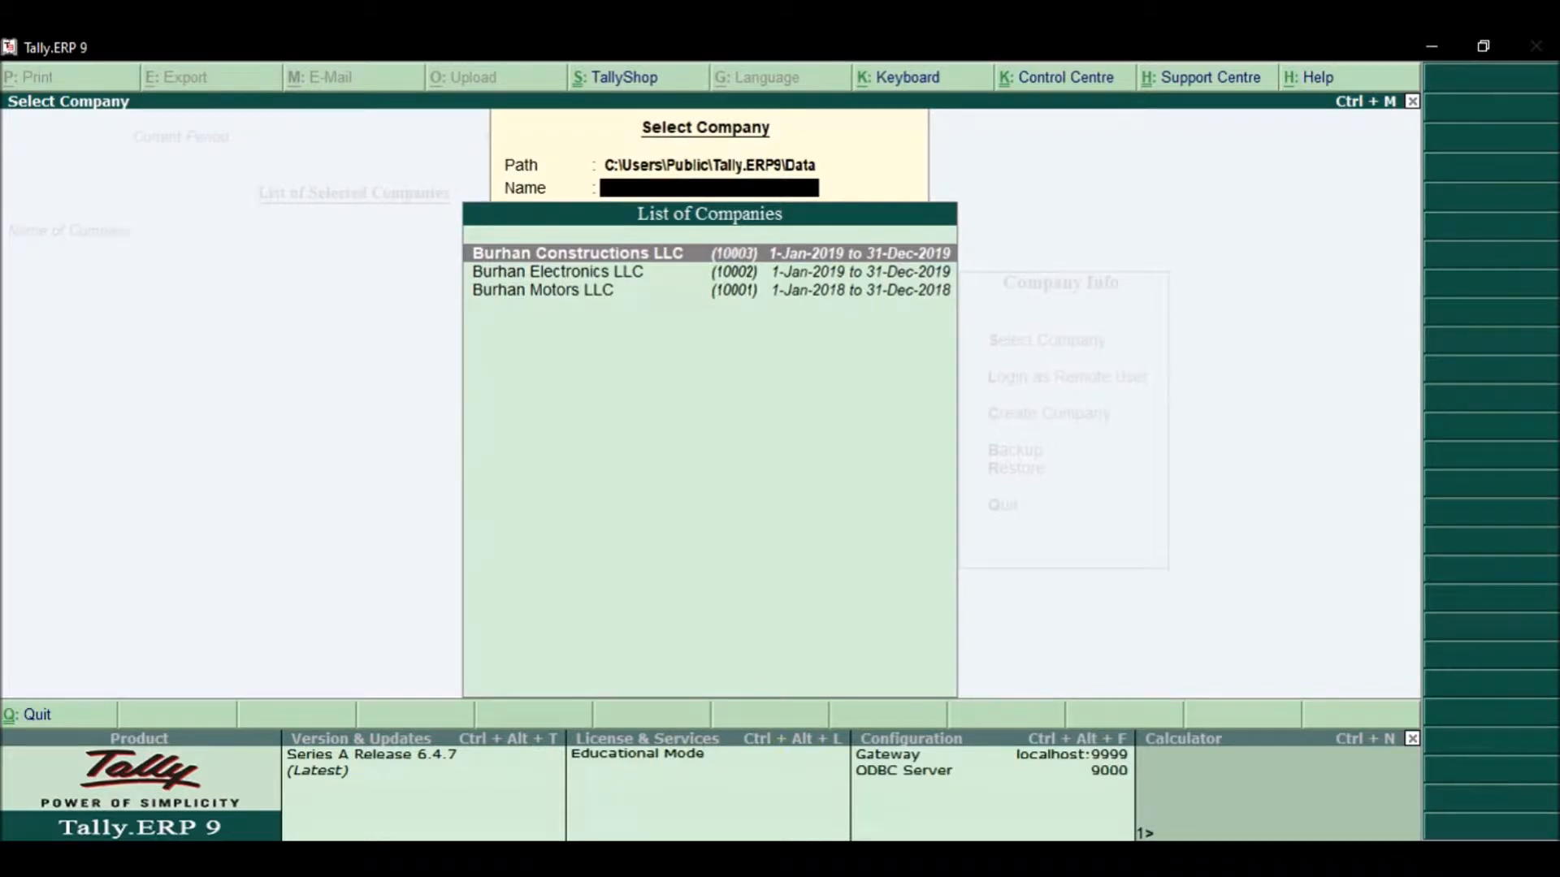
# Step: Return to Tally and load Burhan Constructions LLC from the company list
pyautogui.click(812, 859)
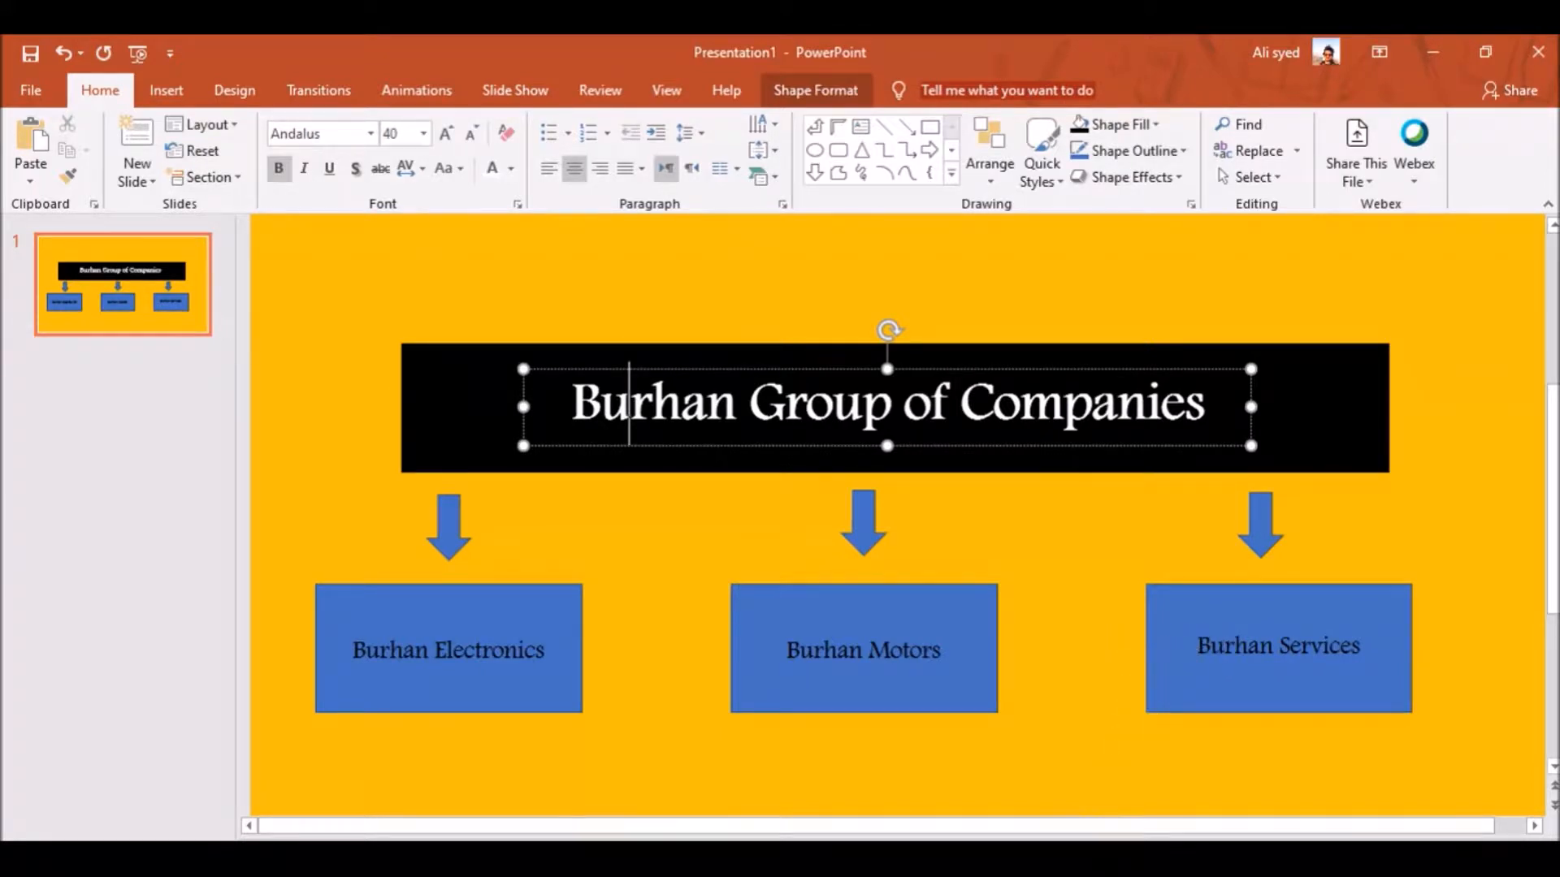
pyautogui.click(1092, 861)
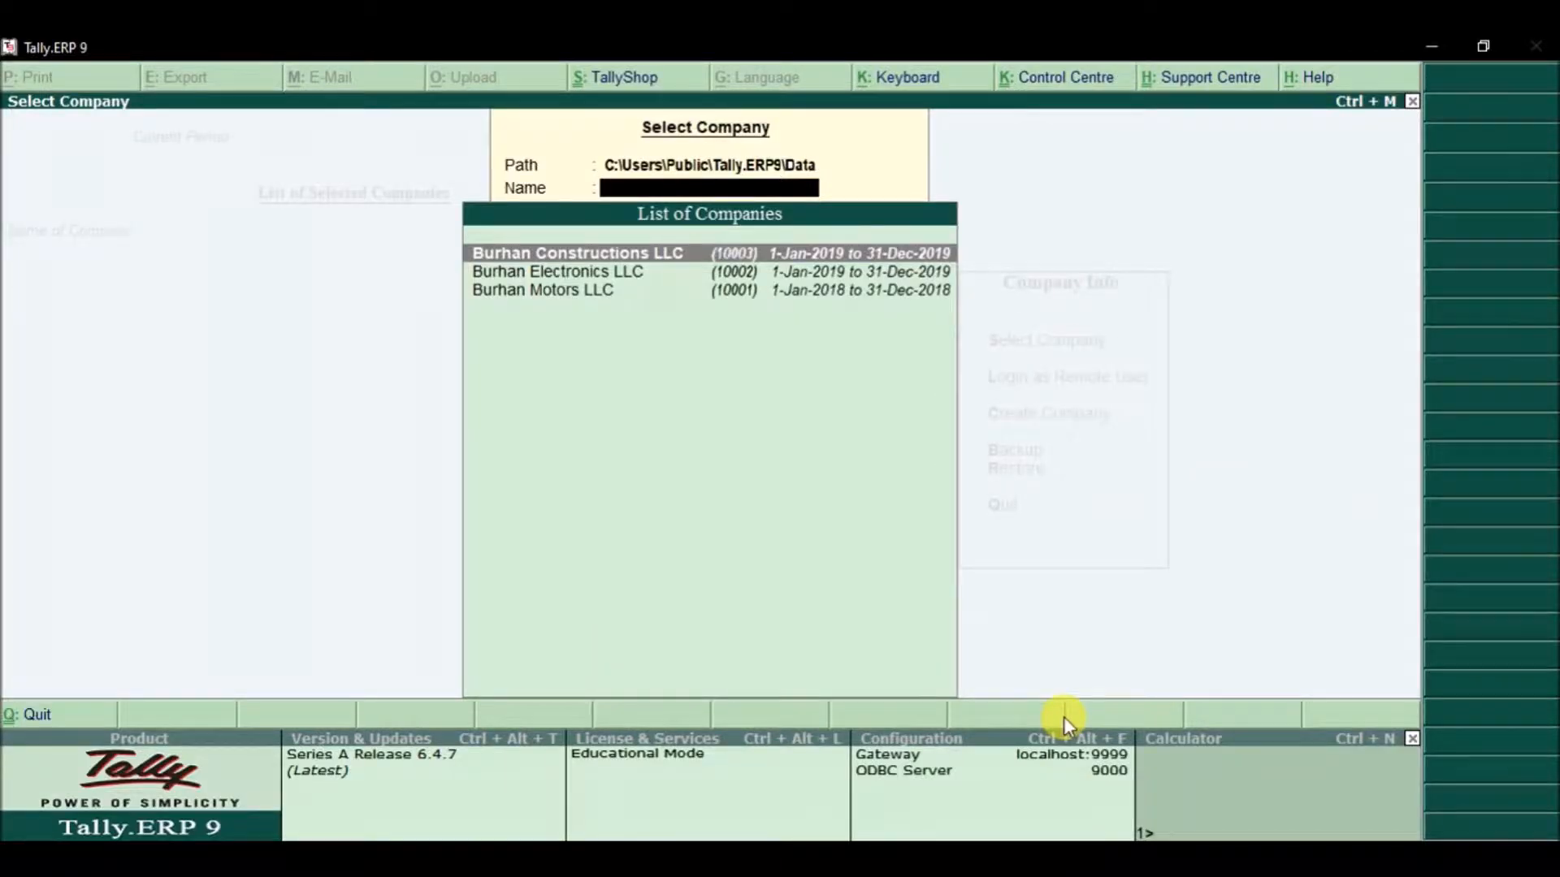
pyautogui.press('Return')
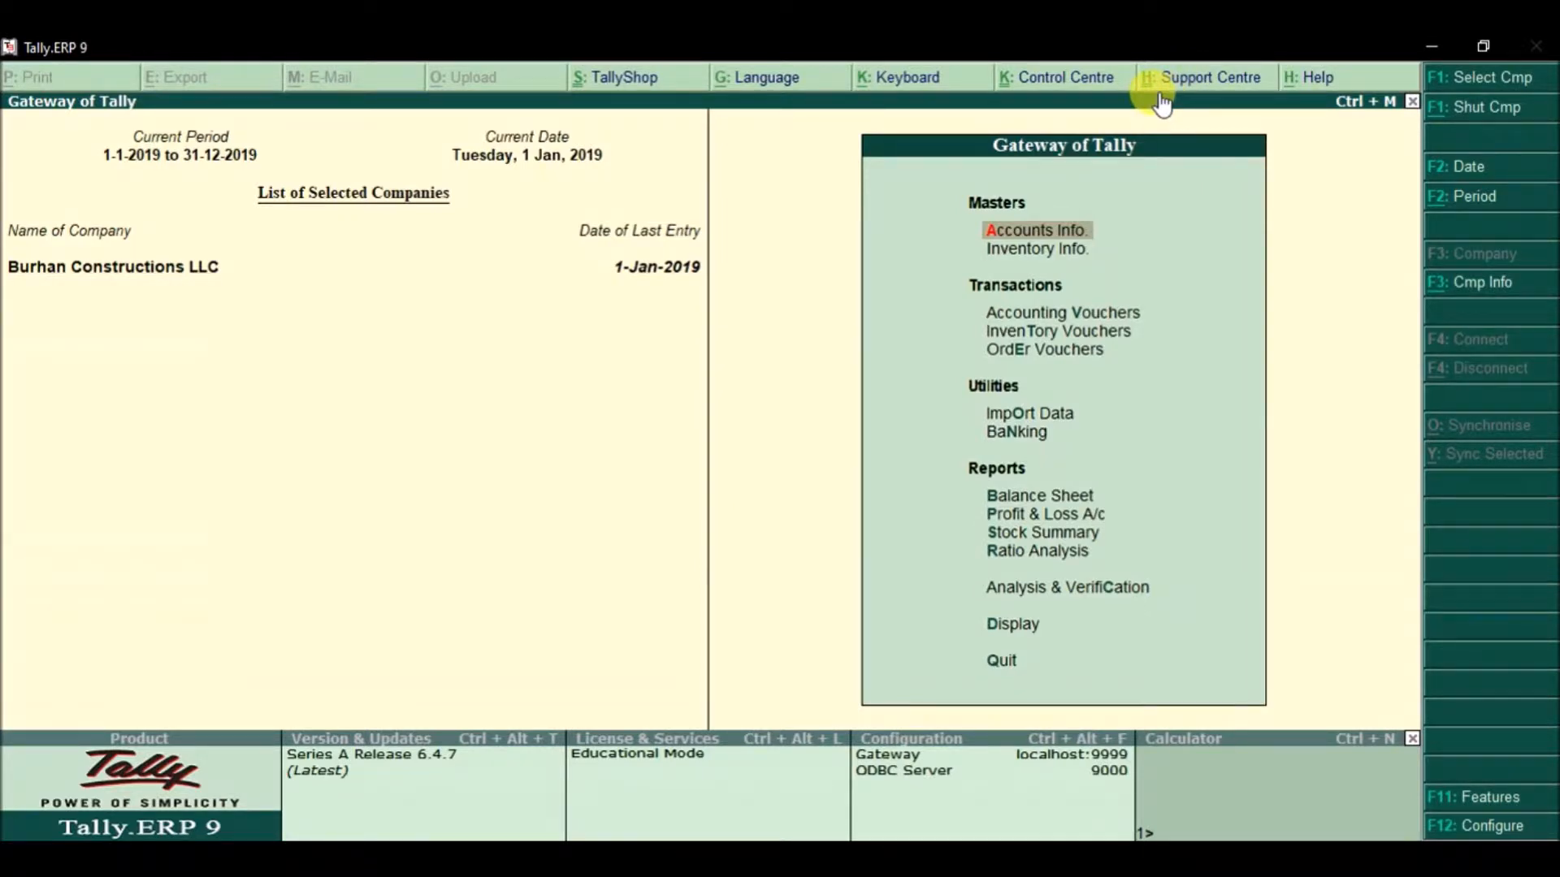
# Step: Choose Create Company from the Company Info menu to get a blank company form
pyautogui.click(1455, 294)
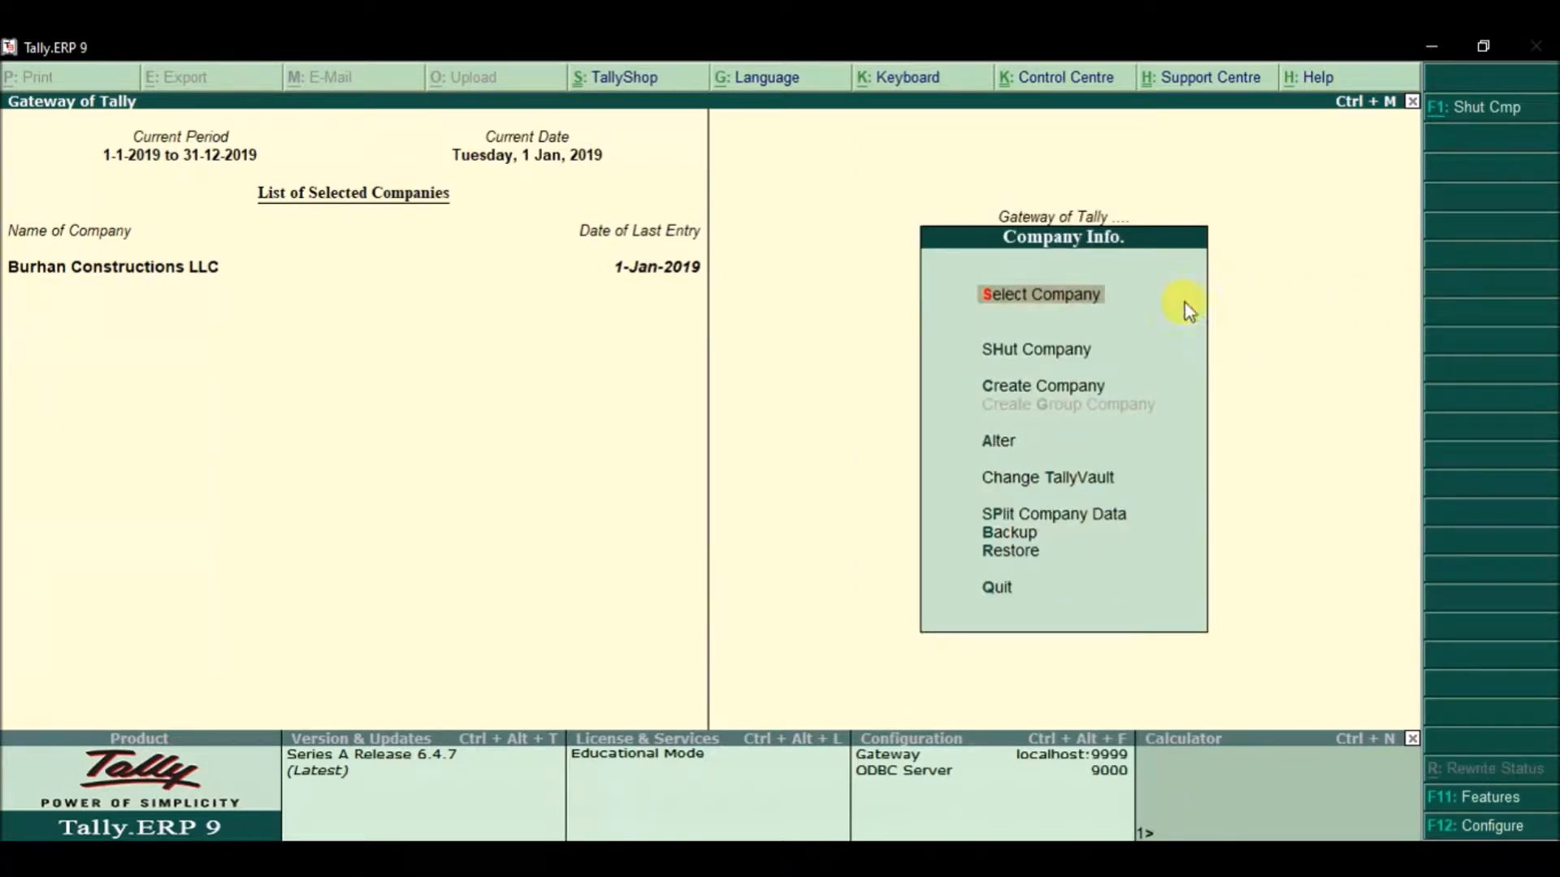
pyautogui.click(1056, 396)
pyautogui.click(1053, 385)
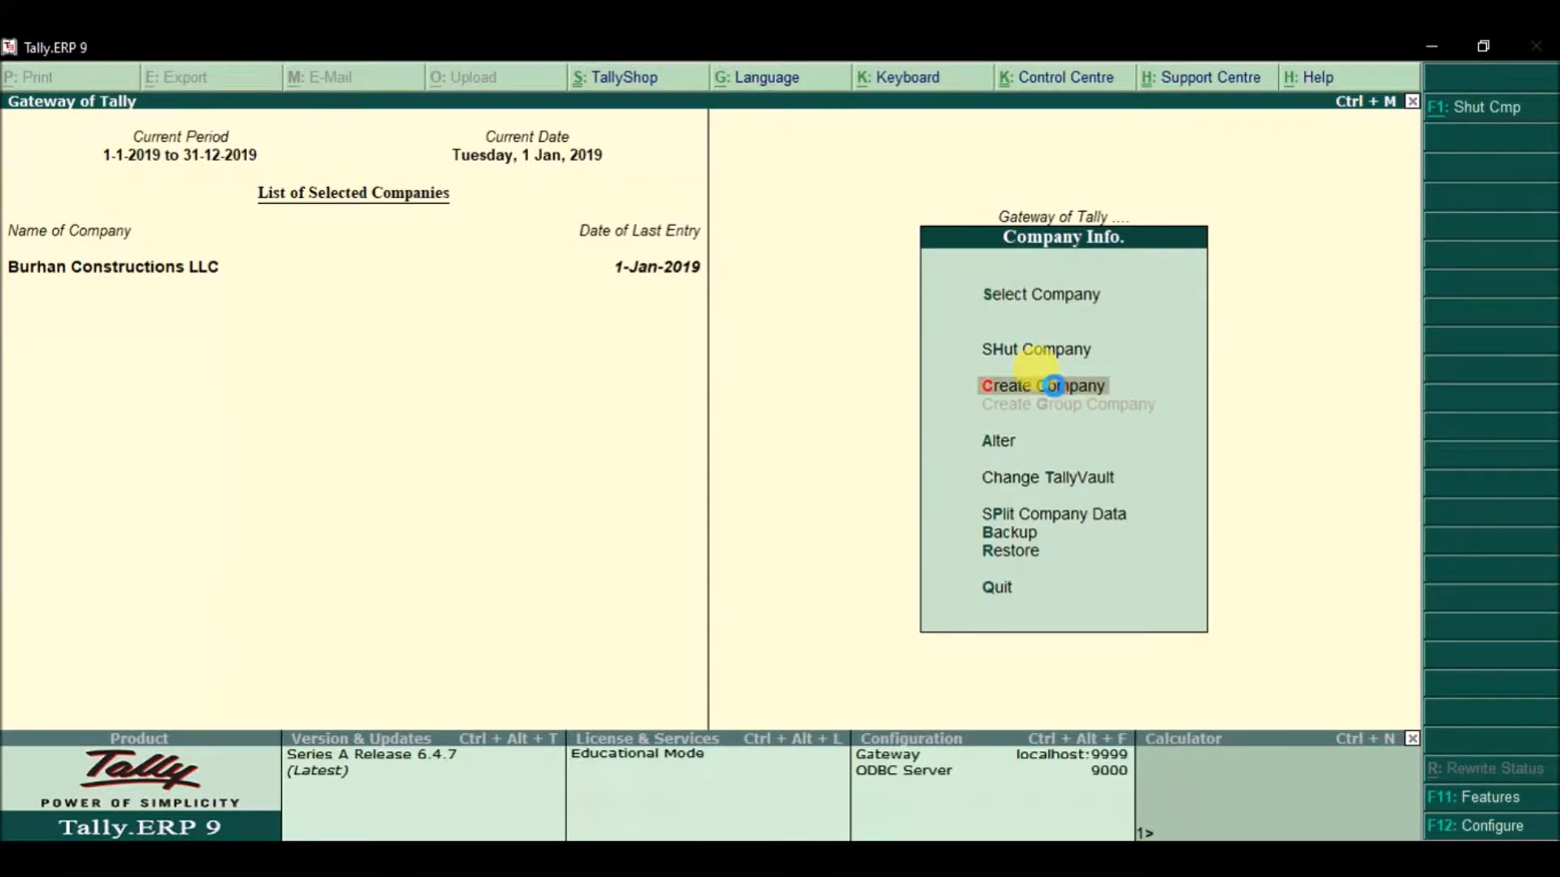
pyautogui.click(1054, 387)
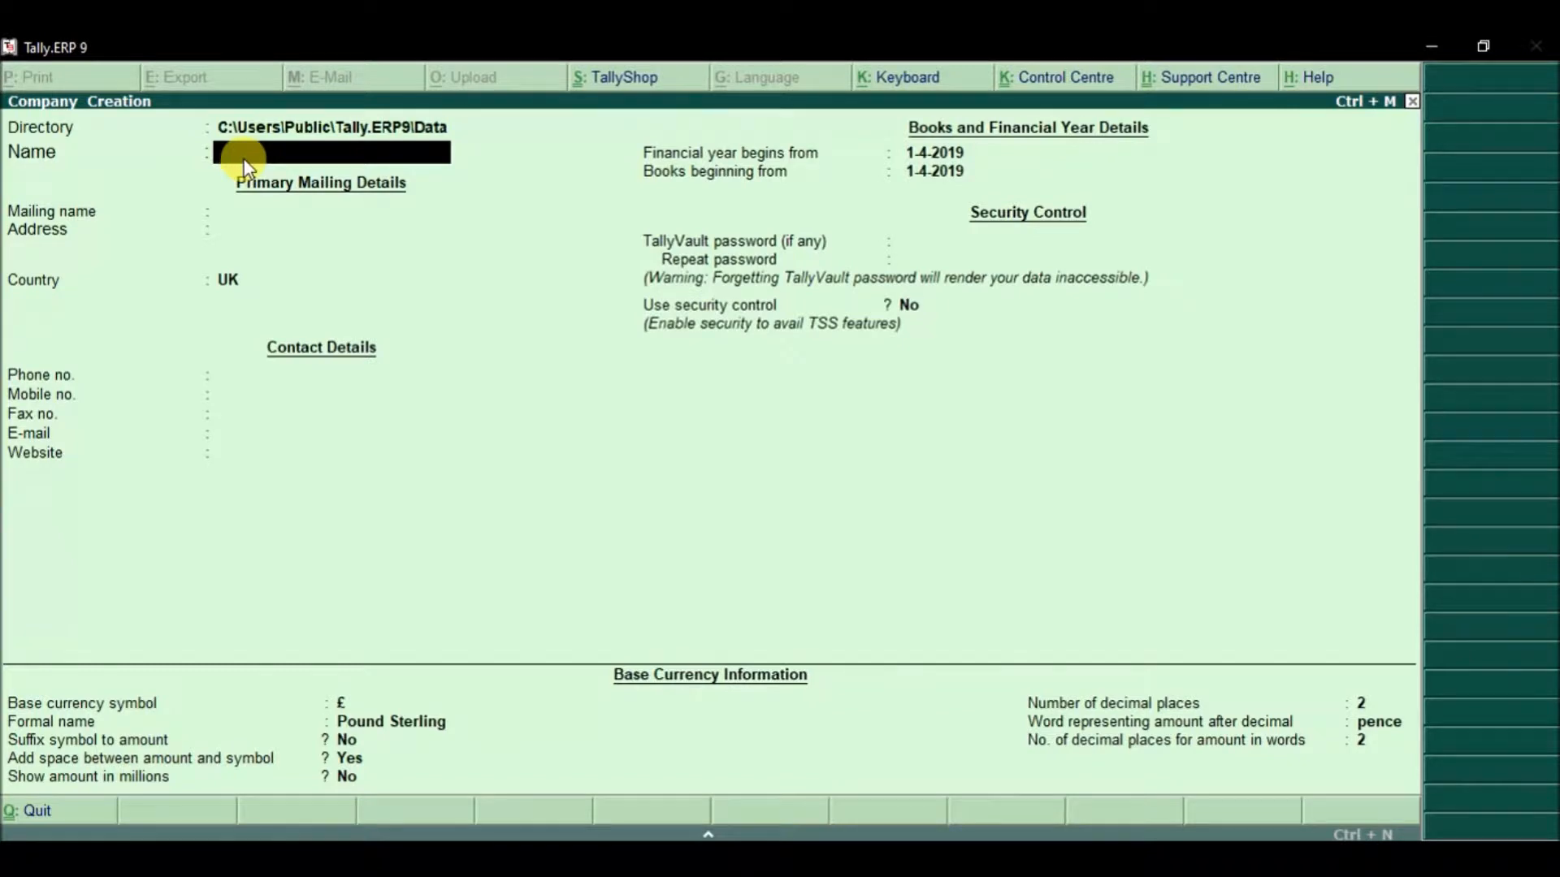
# Step: Name the company Burhan Services LLC and keep the same mailing name
pyautogui.write('han Services LLC')
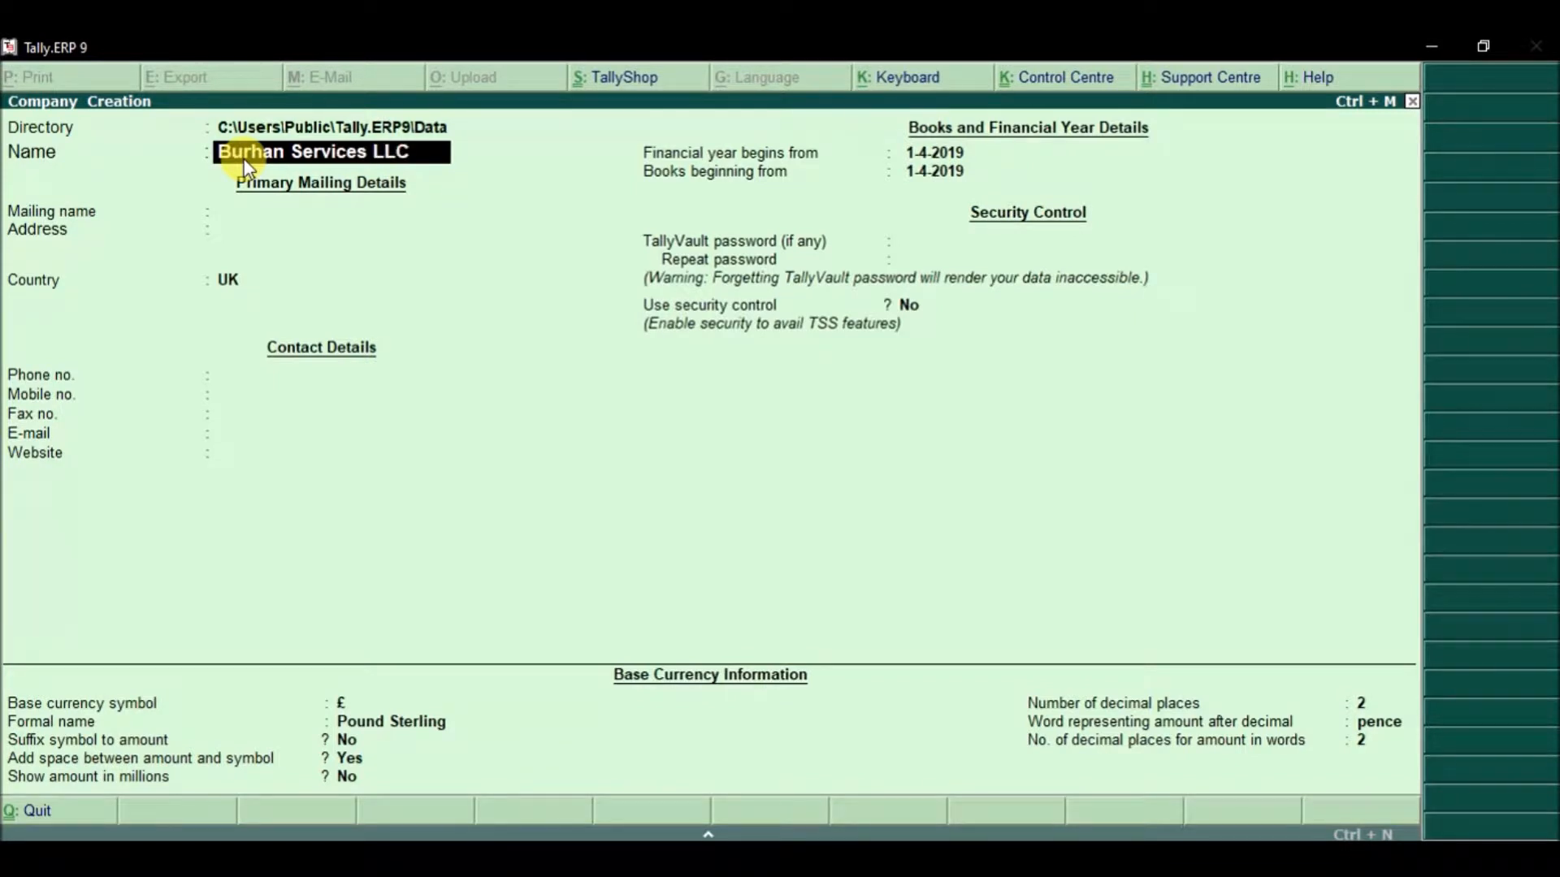
pyautogui.press('Return')
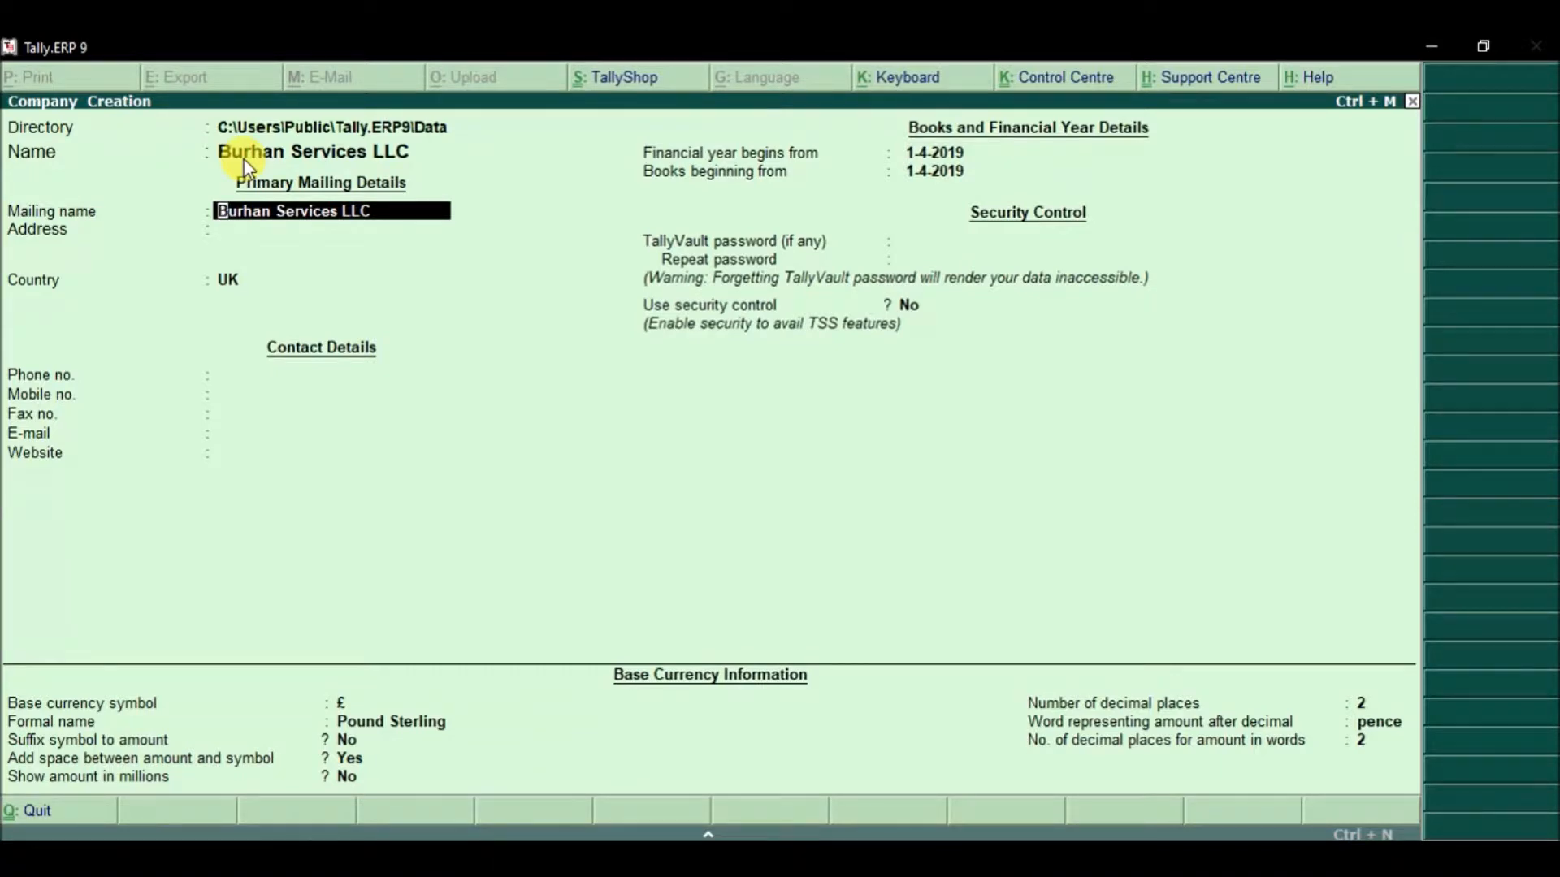
pyautogui.press('Return')
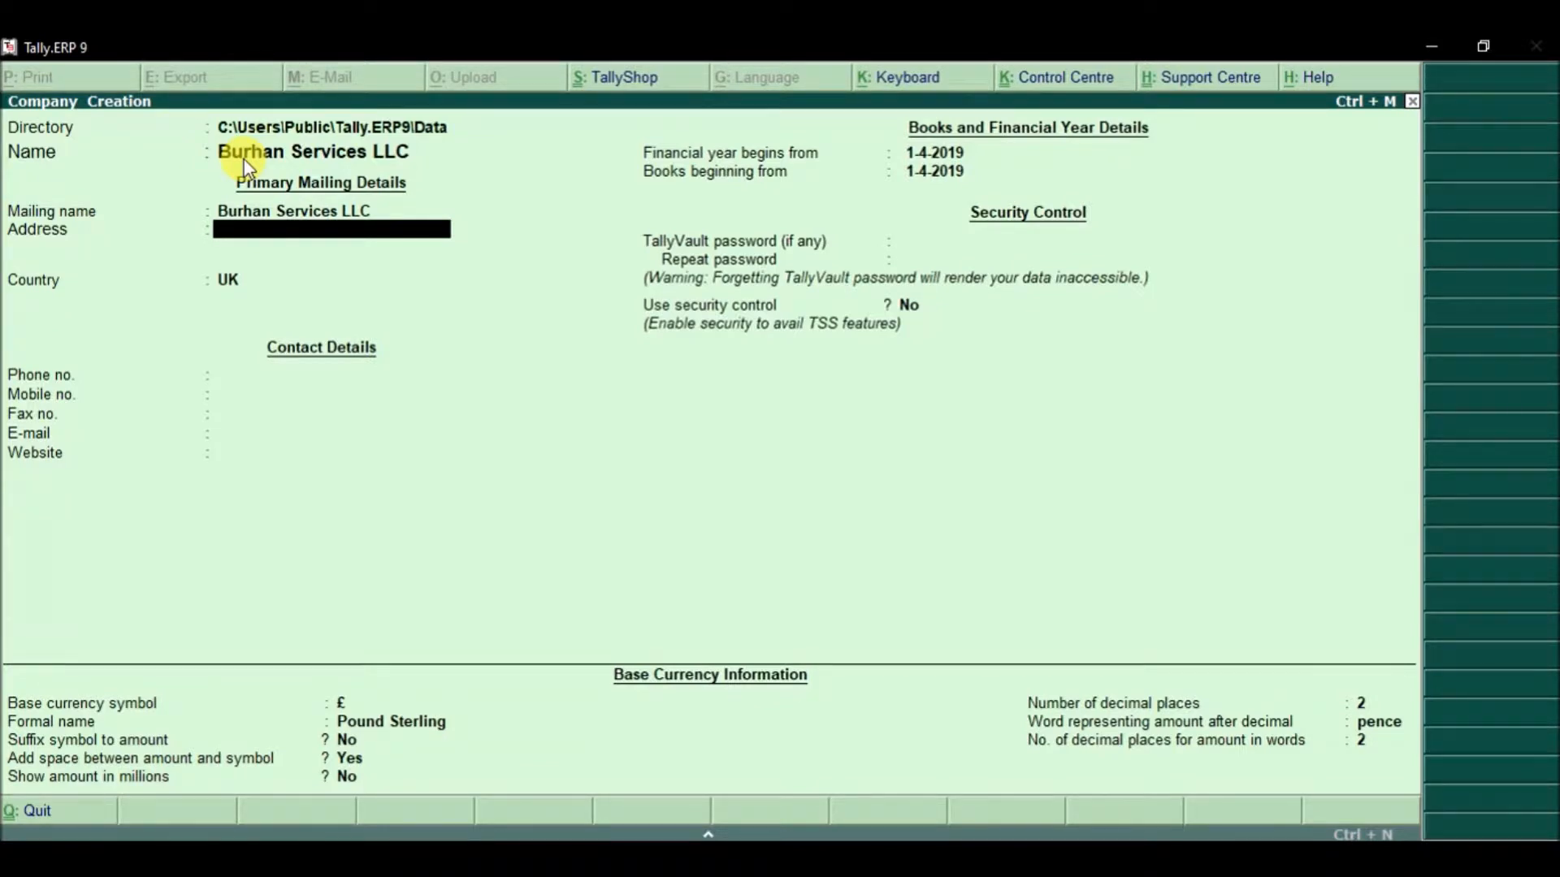
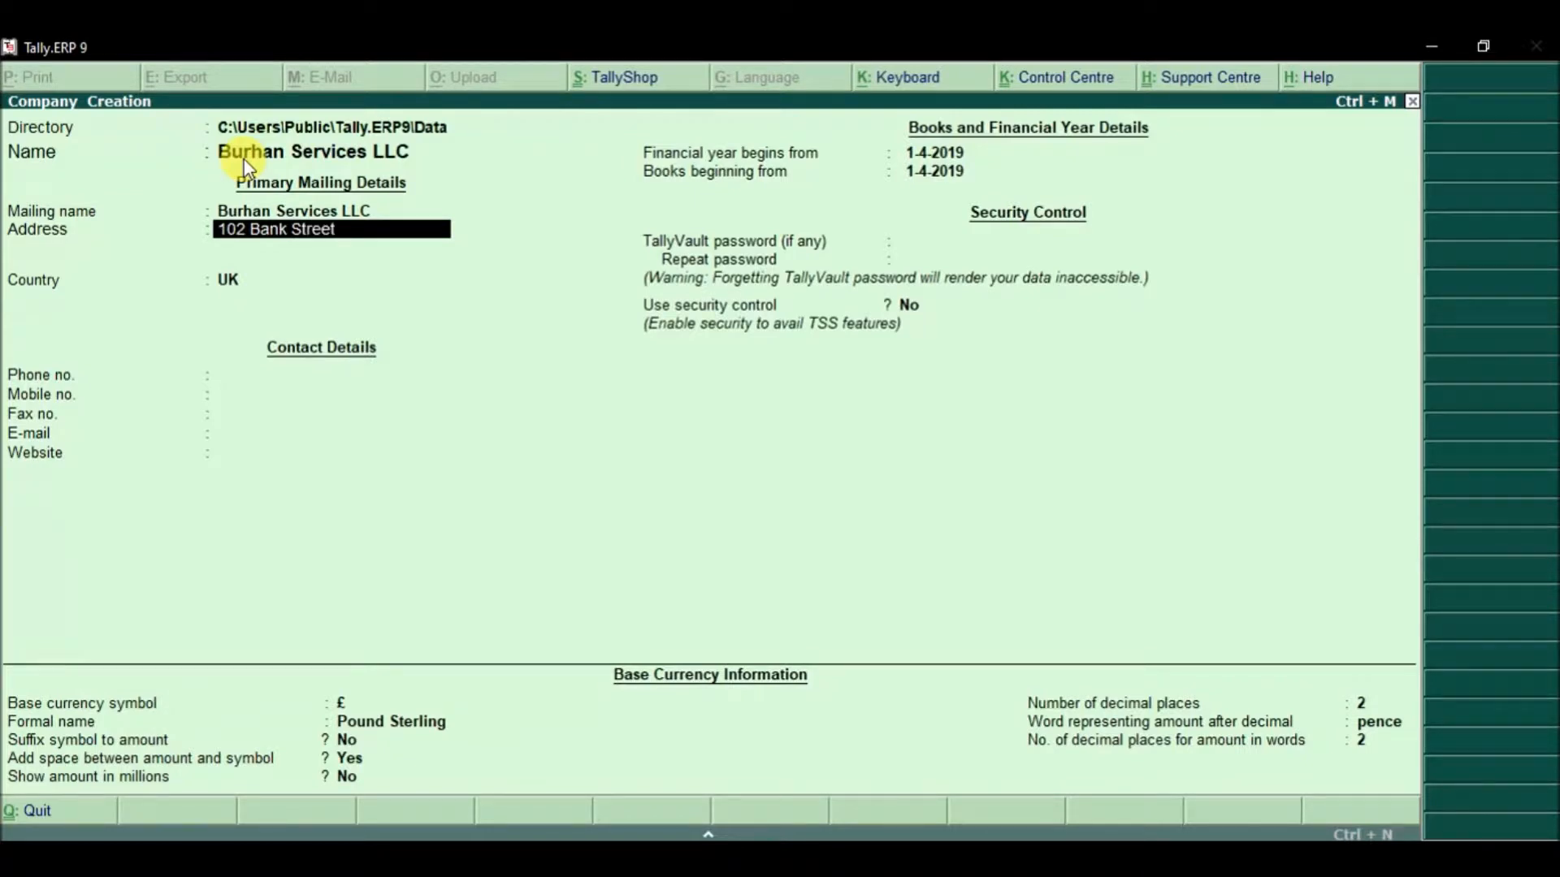
pyautogui.press('Return')
pyautogui.write('B')
pyautogui.press('BackSpace')
pyautogui.write('Dubai')
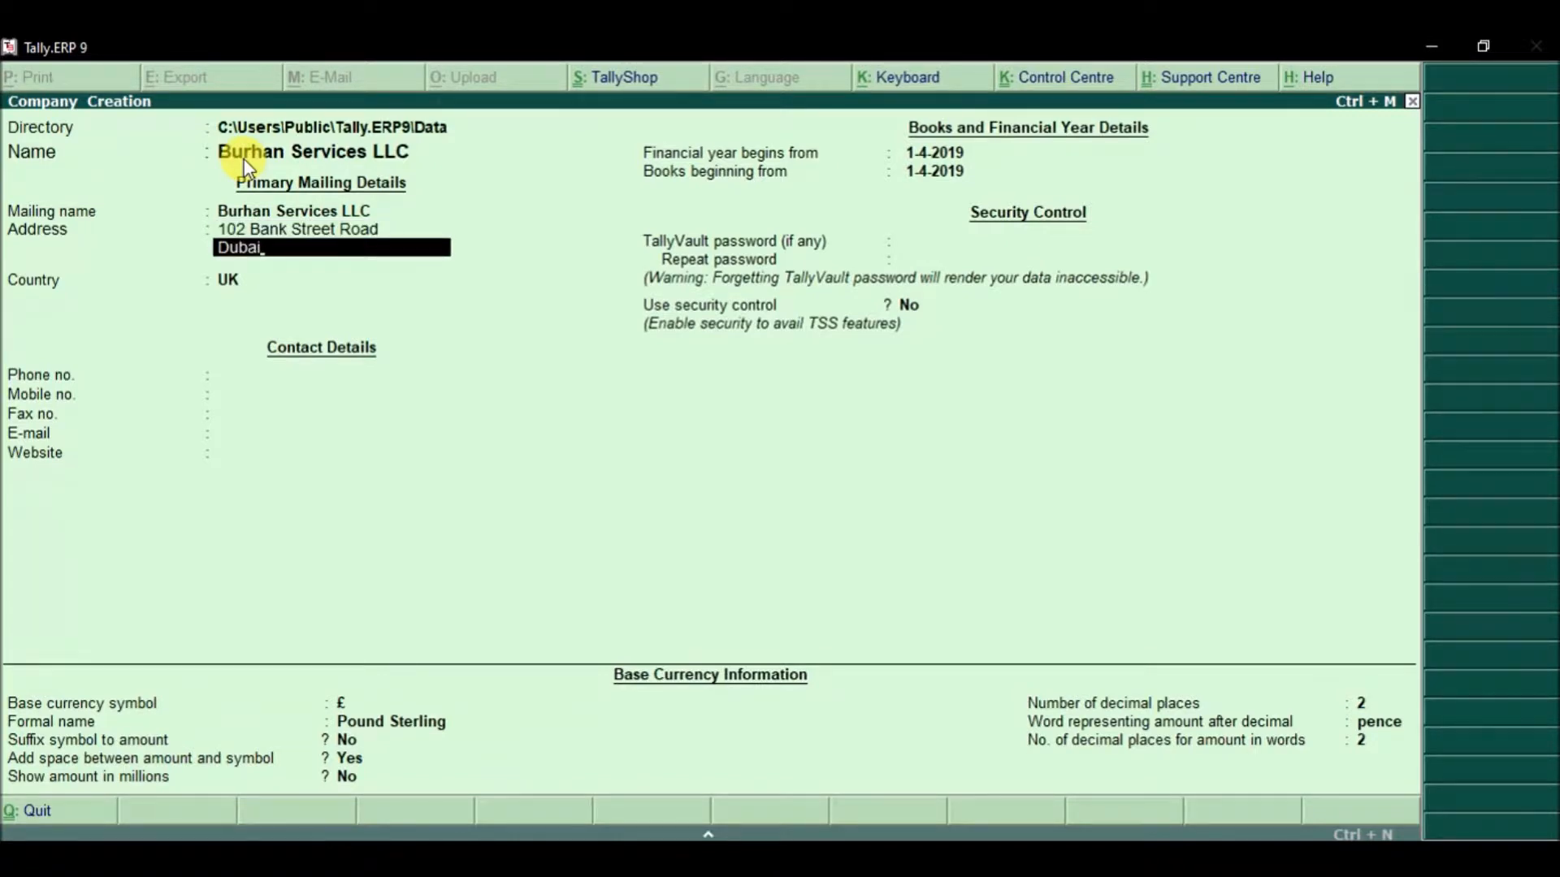
pyautogui.press('Return')
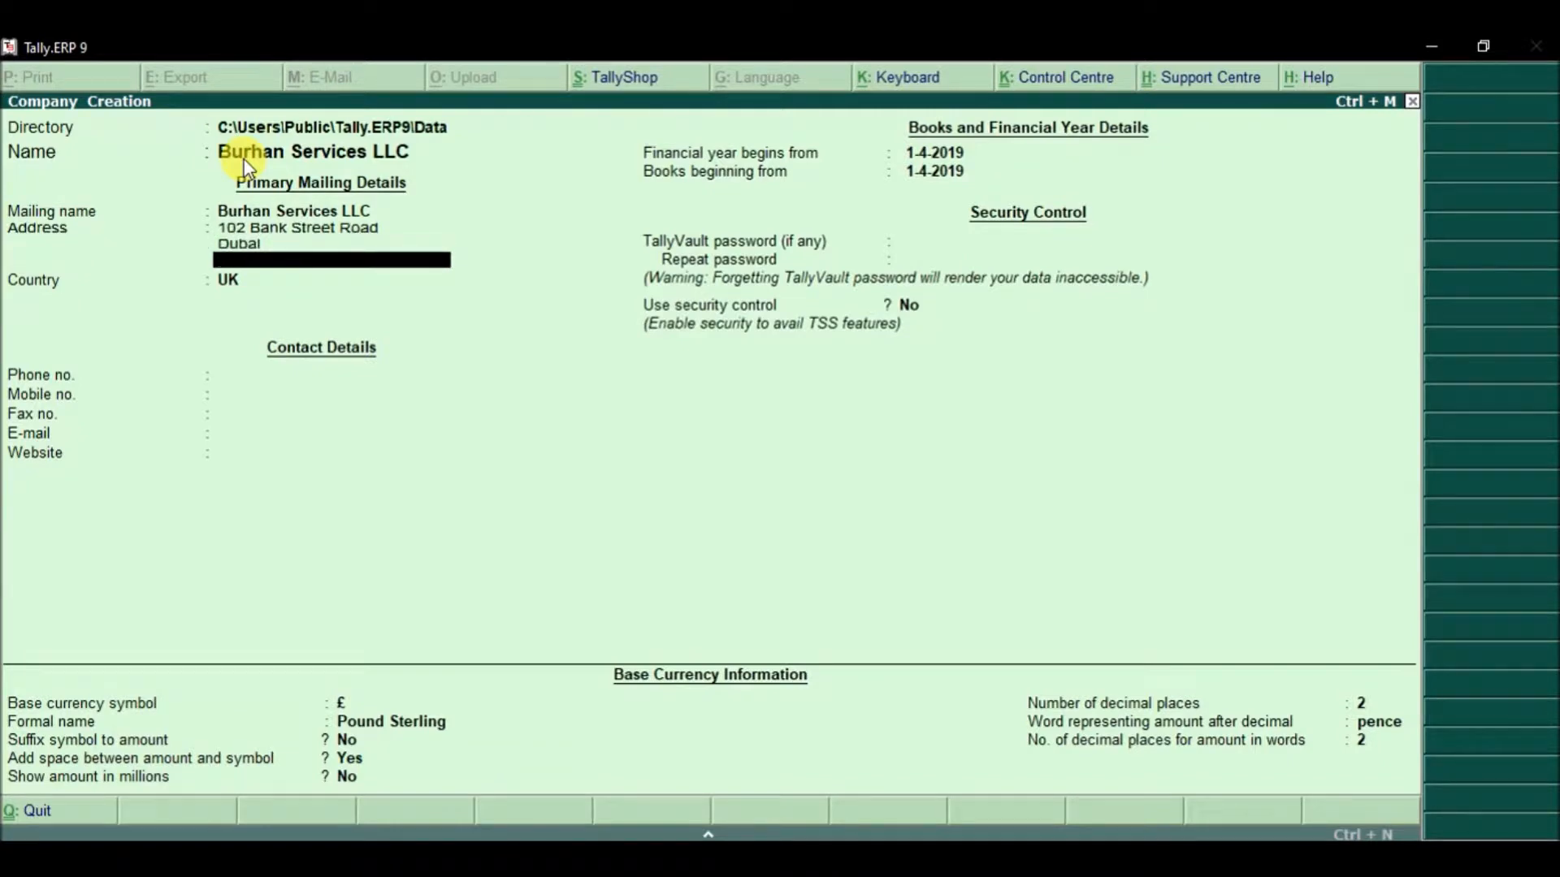
pyautogui.press('Return')
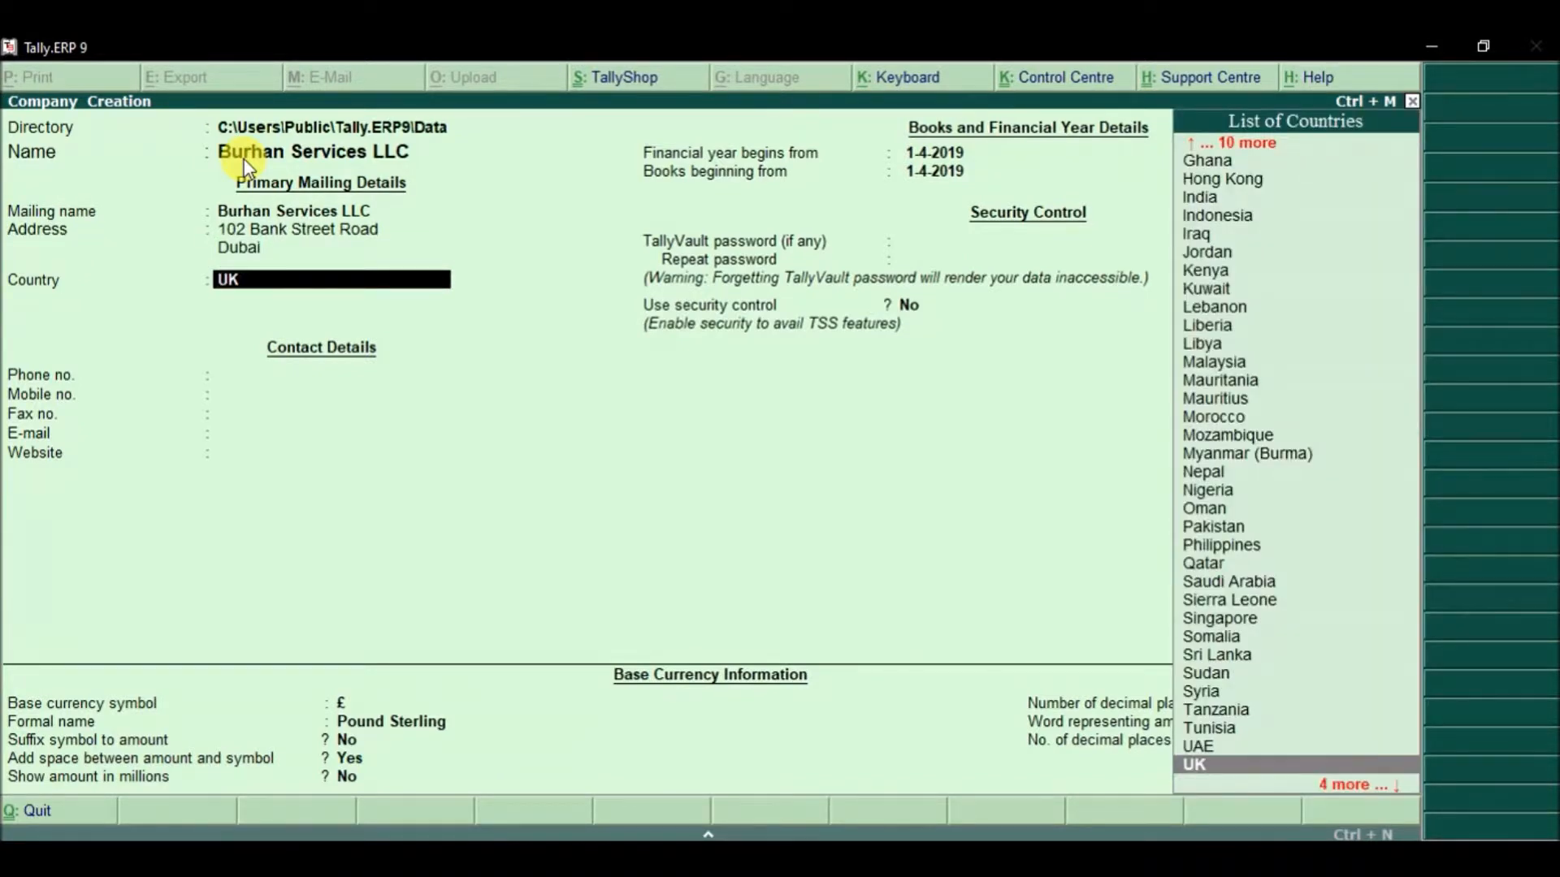
# Step: Set the company's country to UAE and its emirate to Sharjah
pyautogui.press('Up')
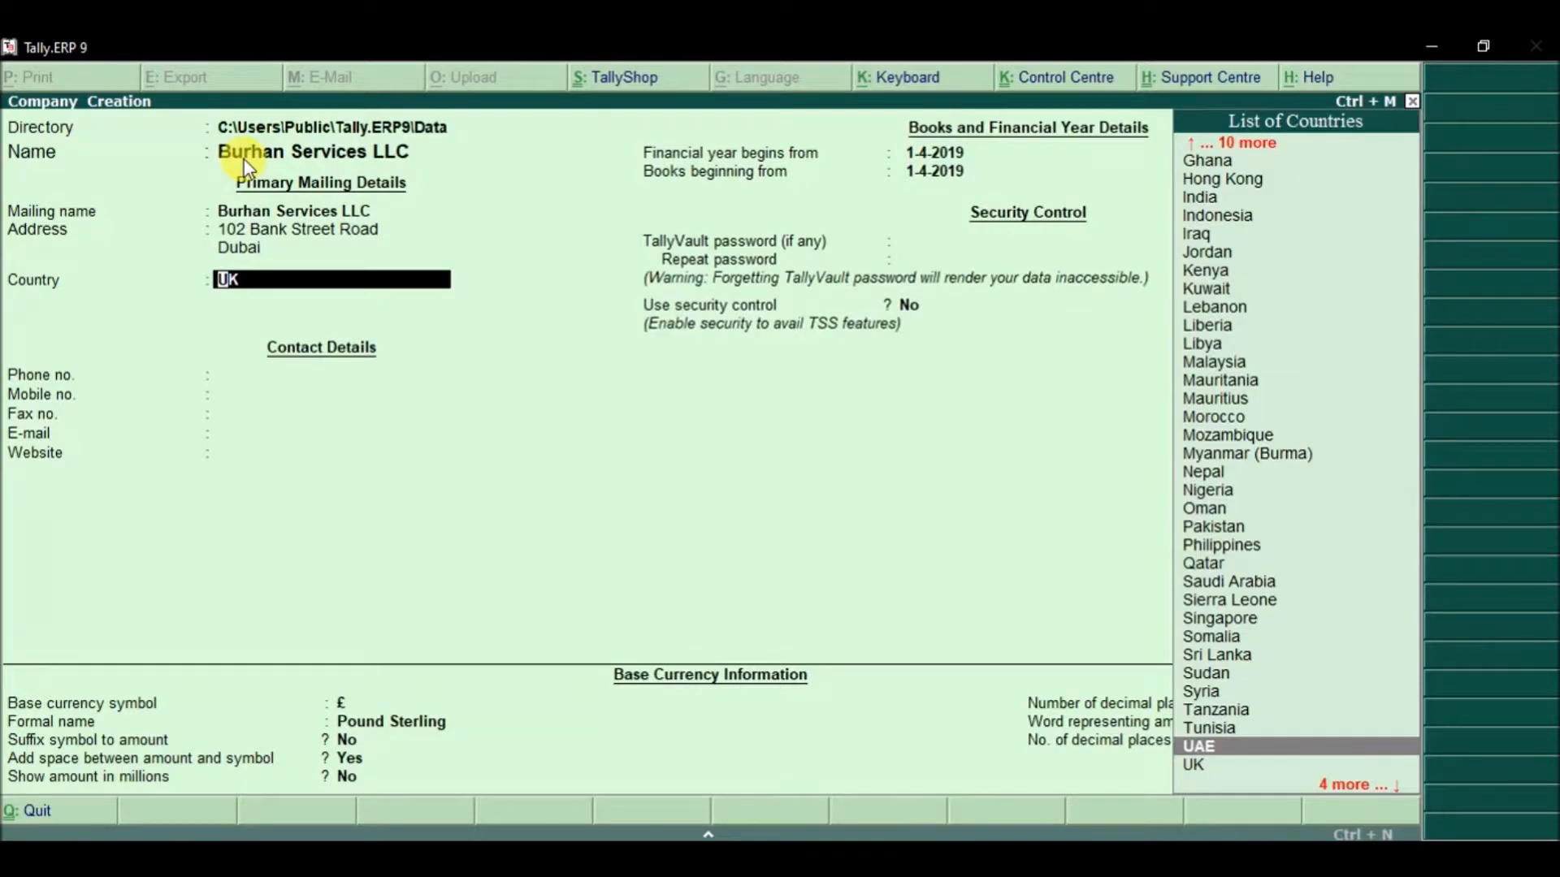
pyautogui.press('Return')
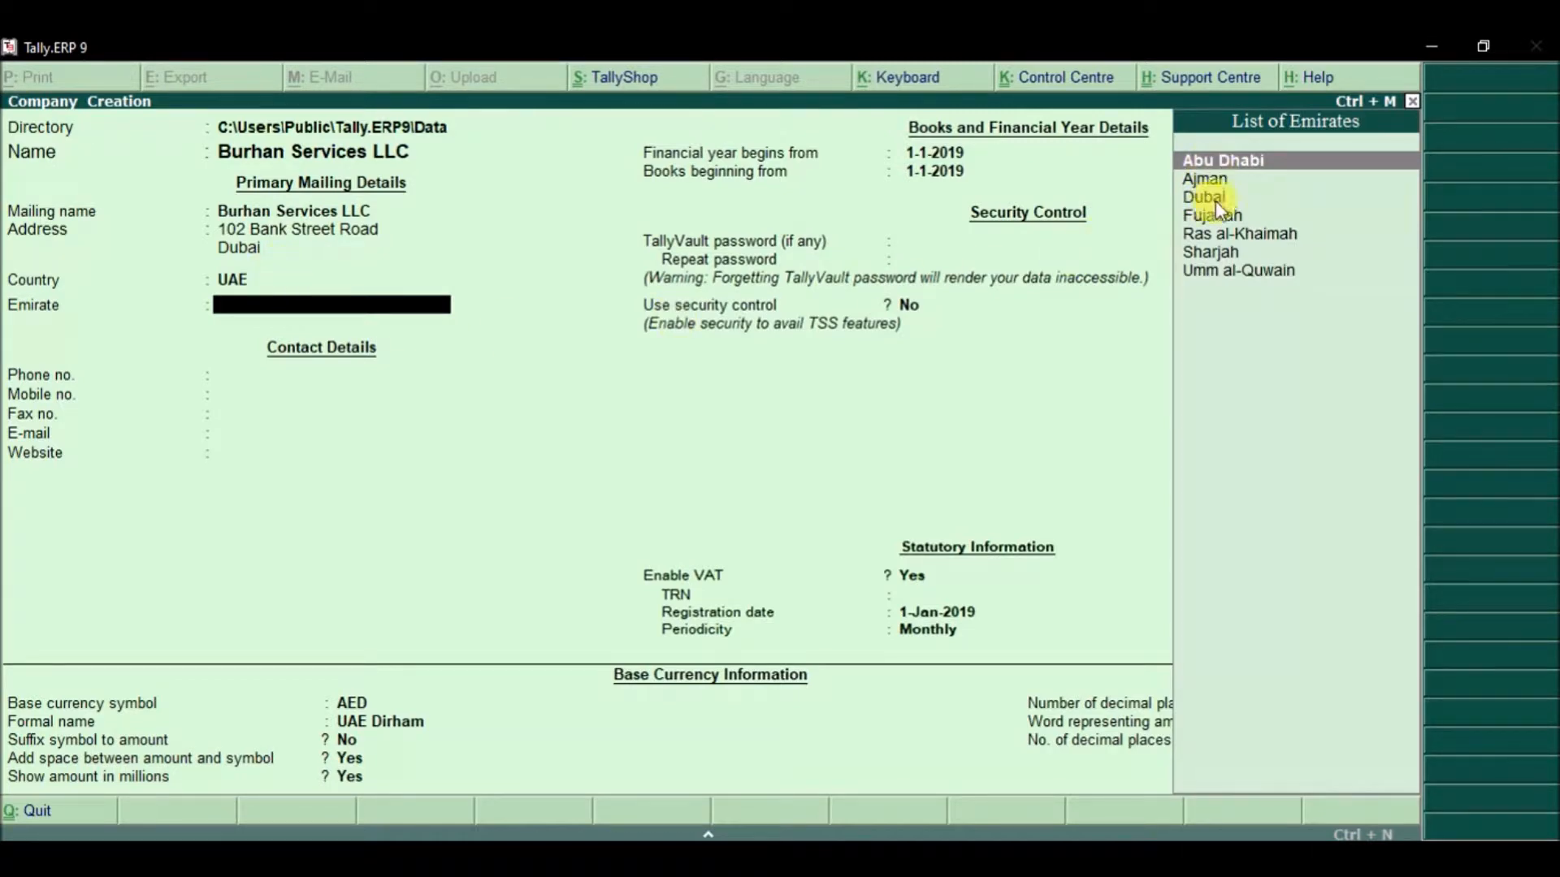
pyautogui.click(1227, 254)
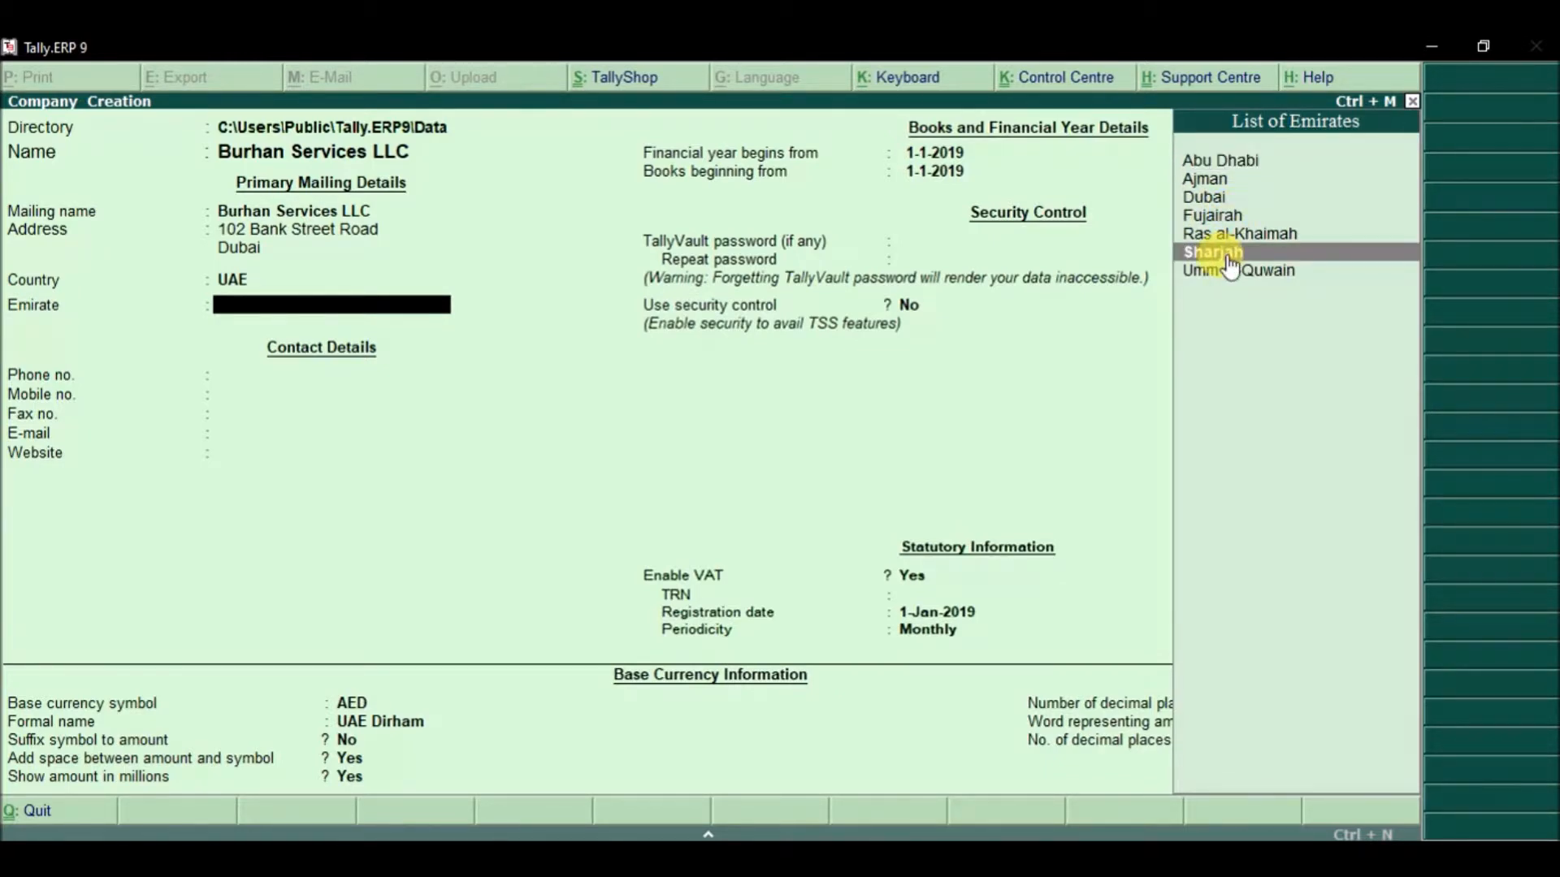
pyautogui.click(1229, 259)
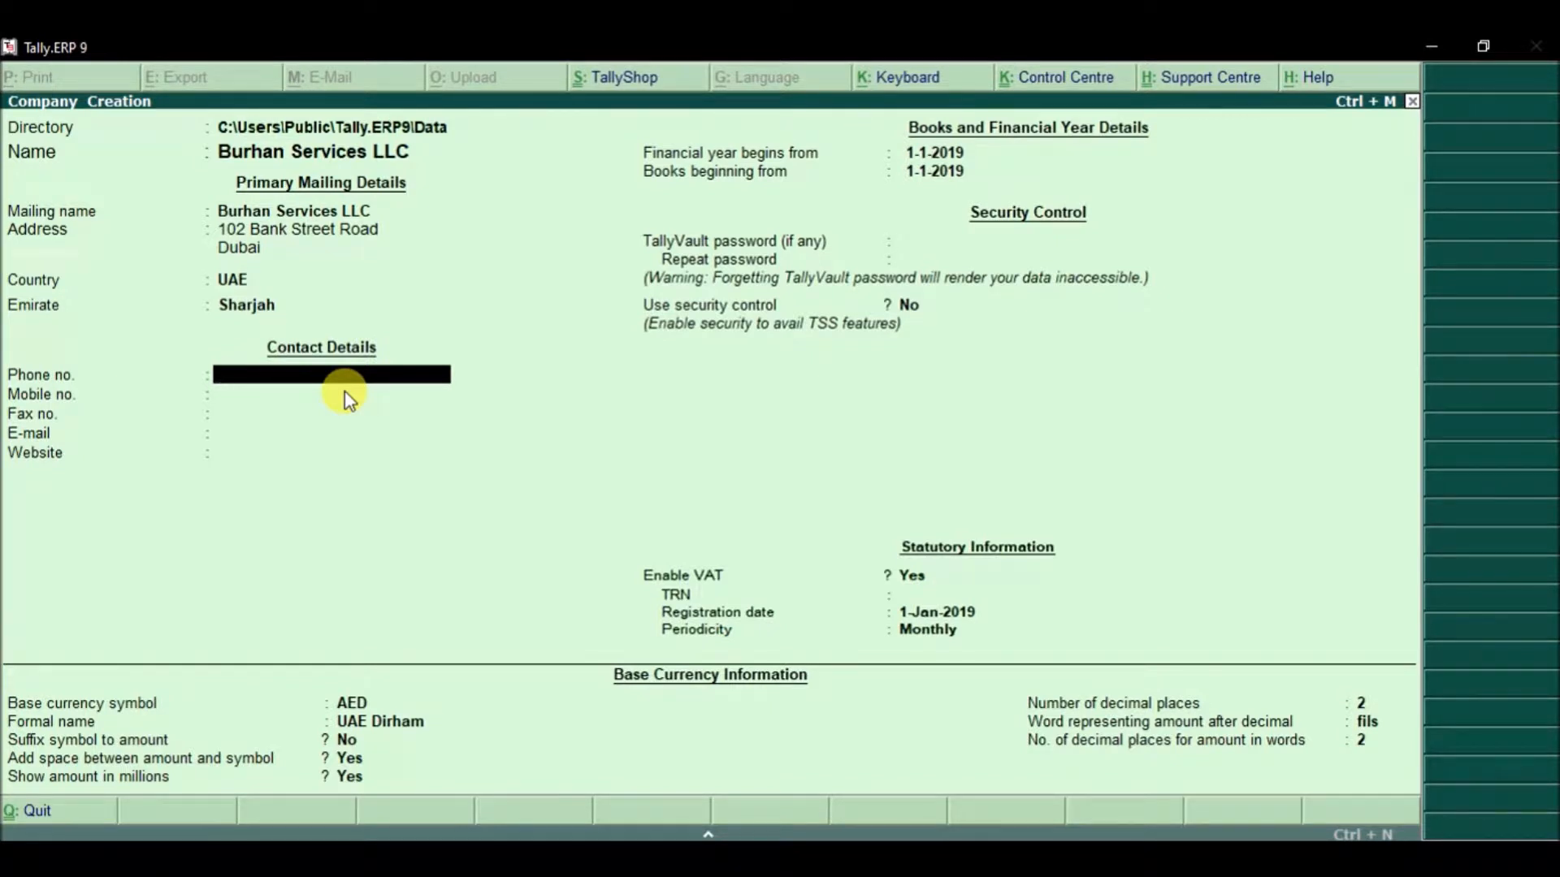
pyautogui.press('Return')
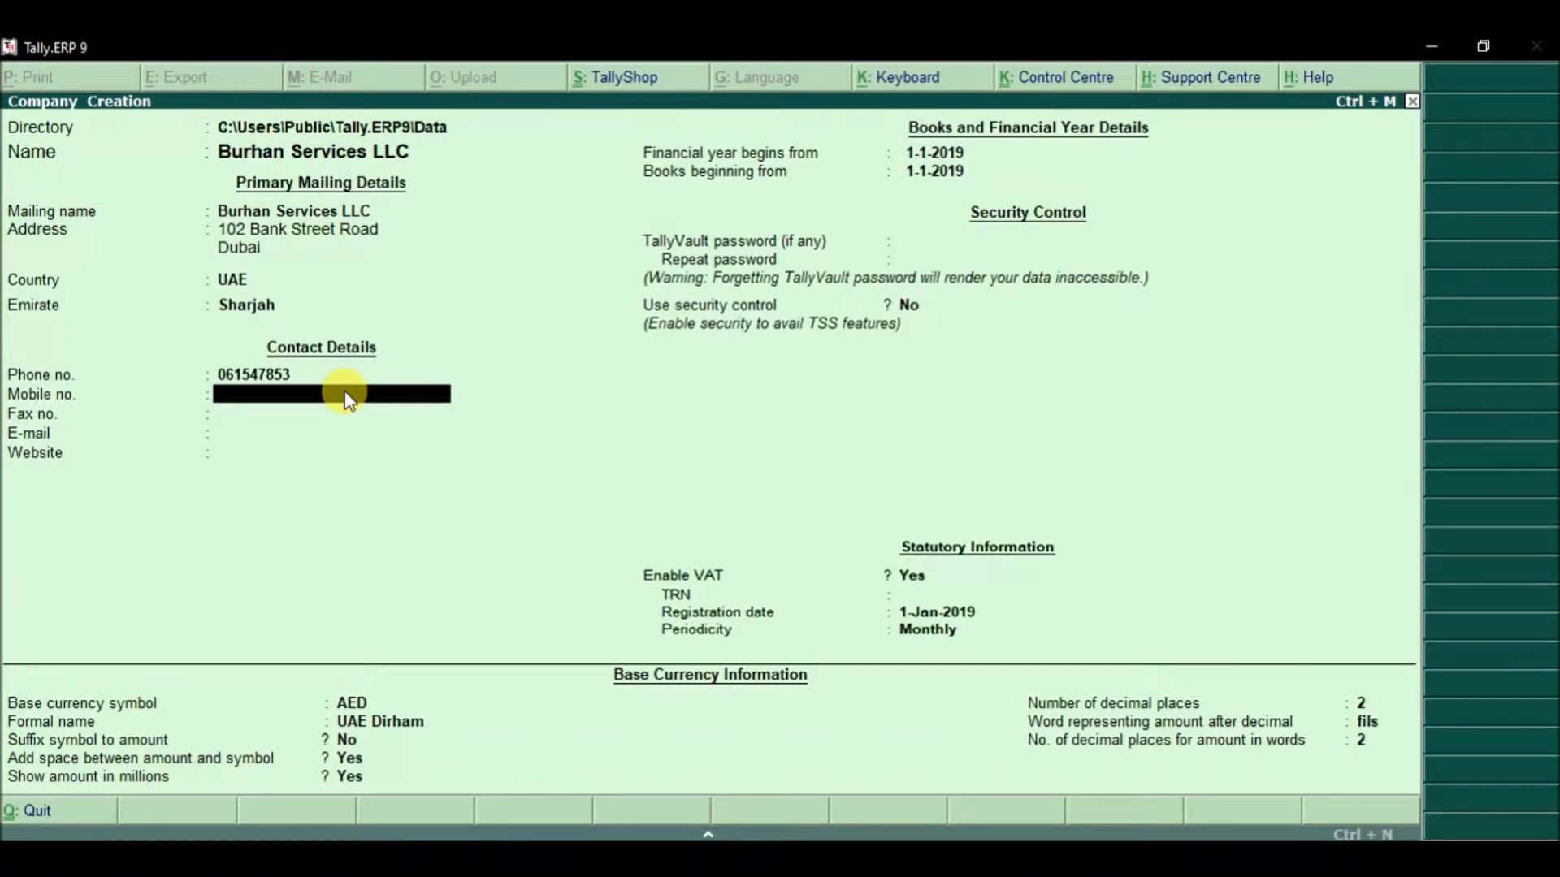
pyautogui.press('Return')
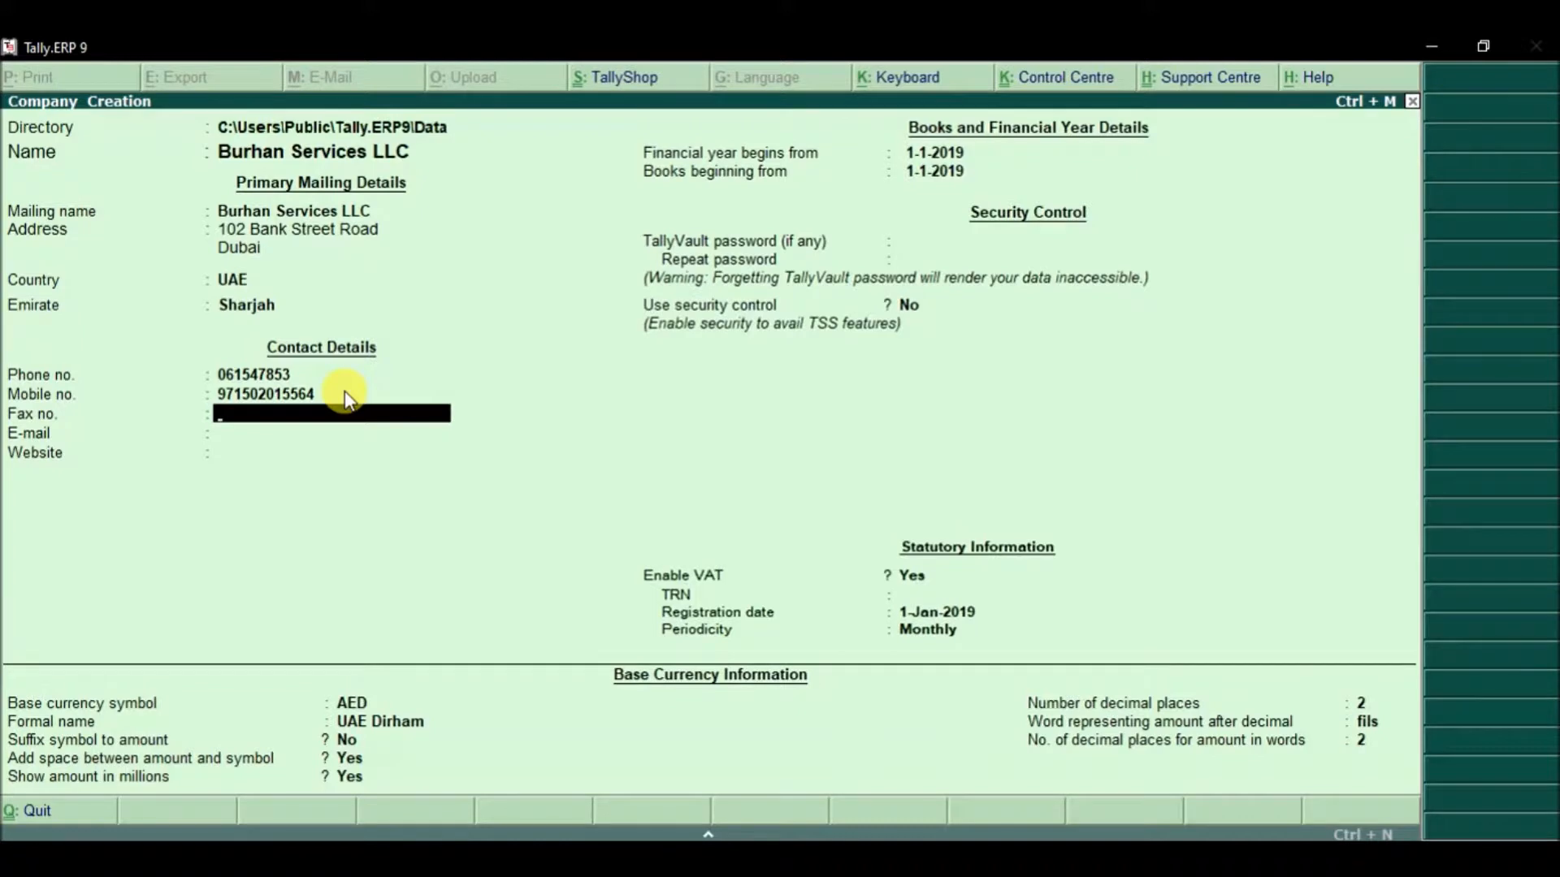
pyautogui.press('Return')
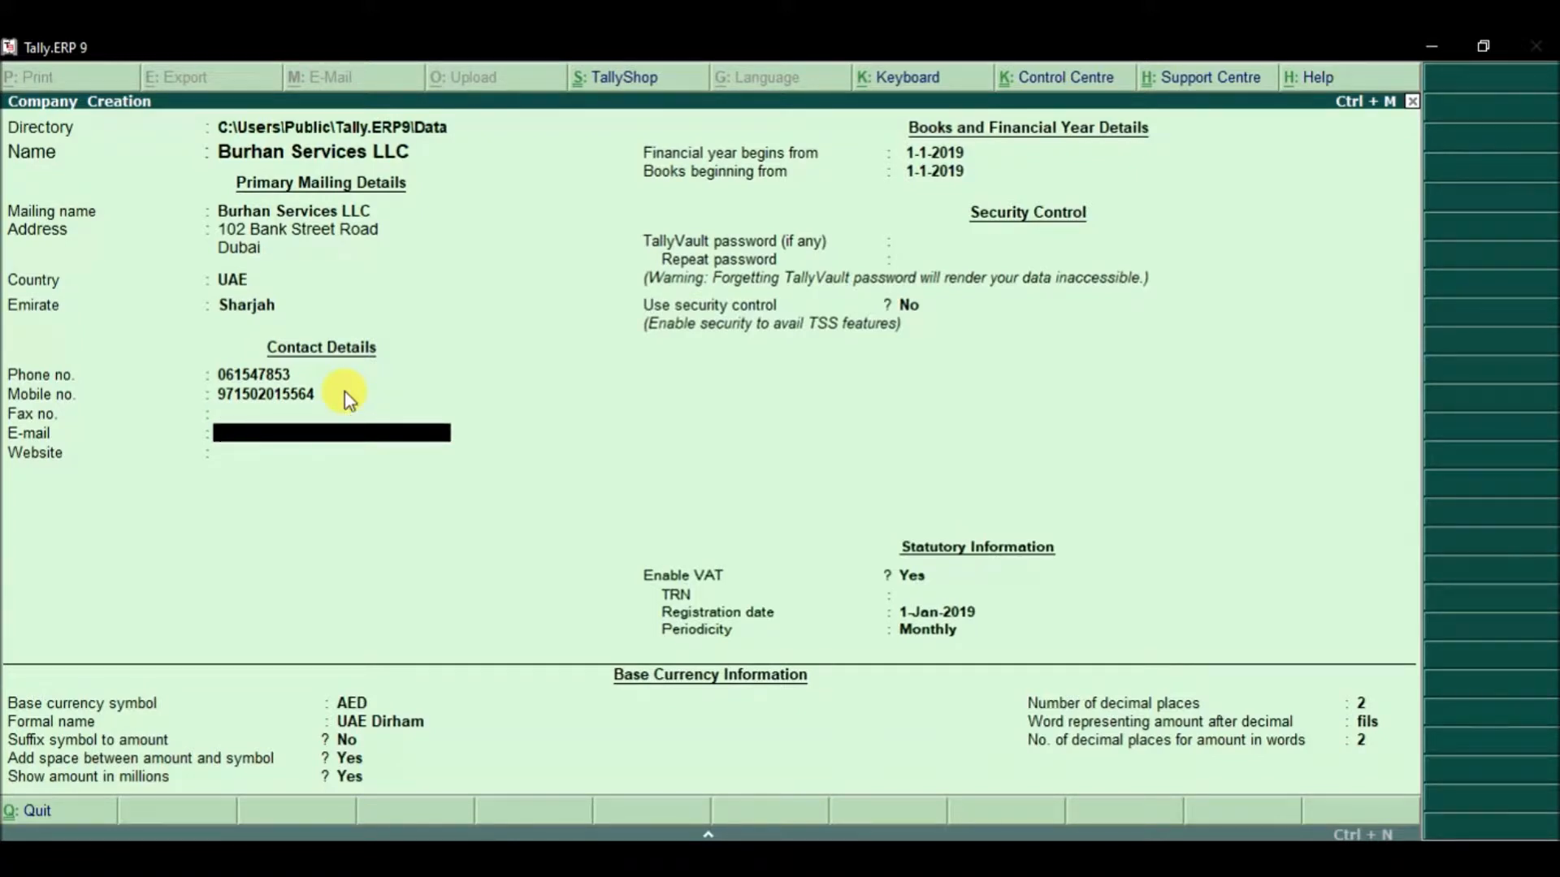
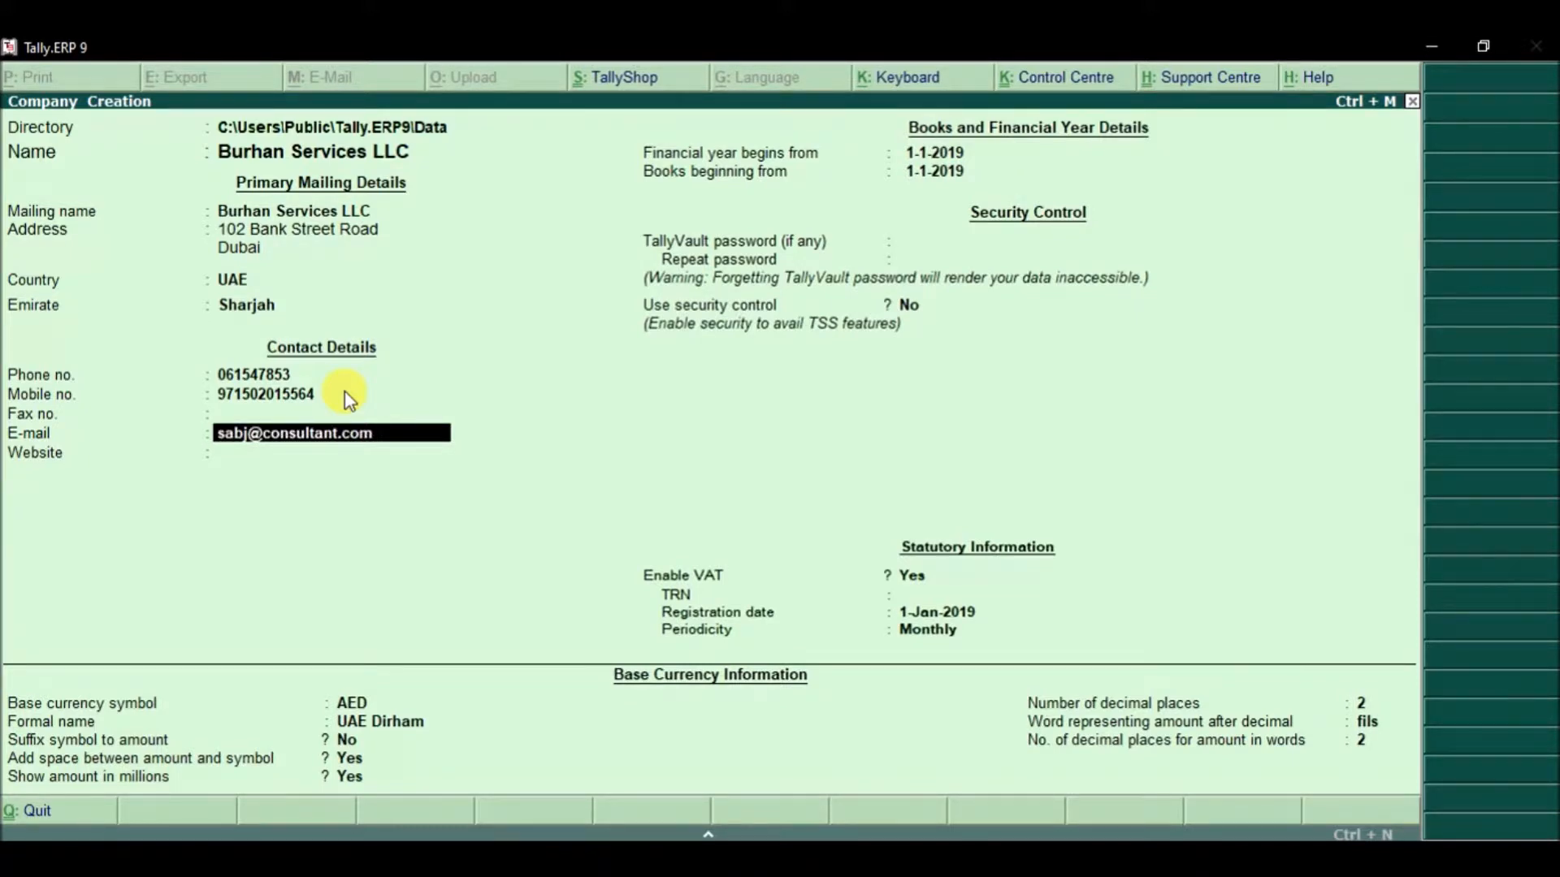
pyautogui.press('Return')
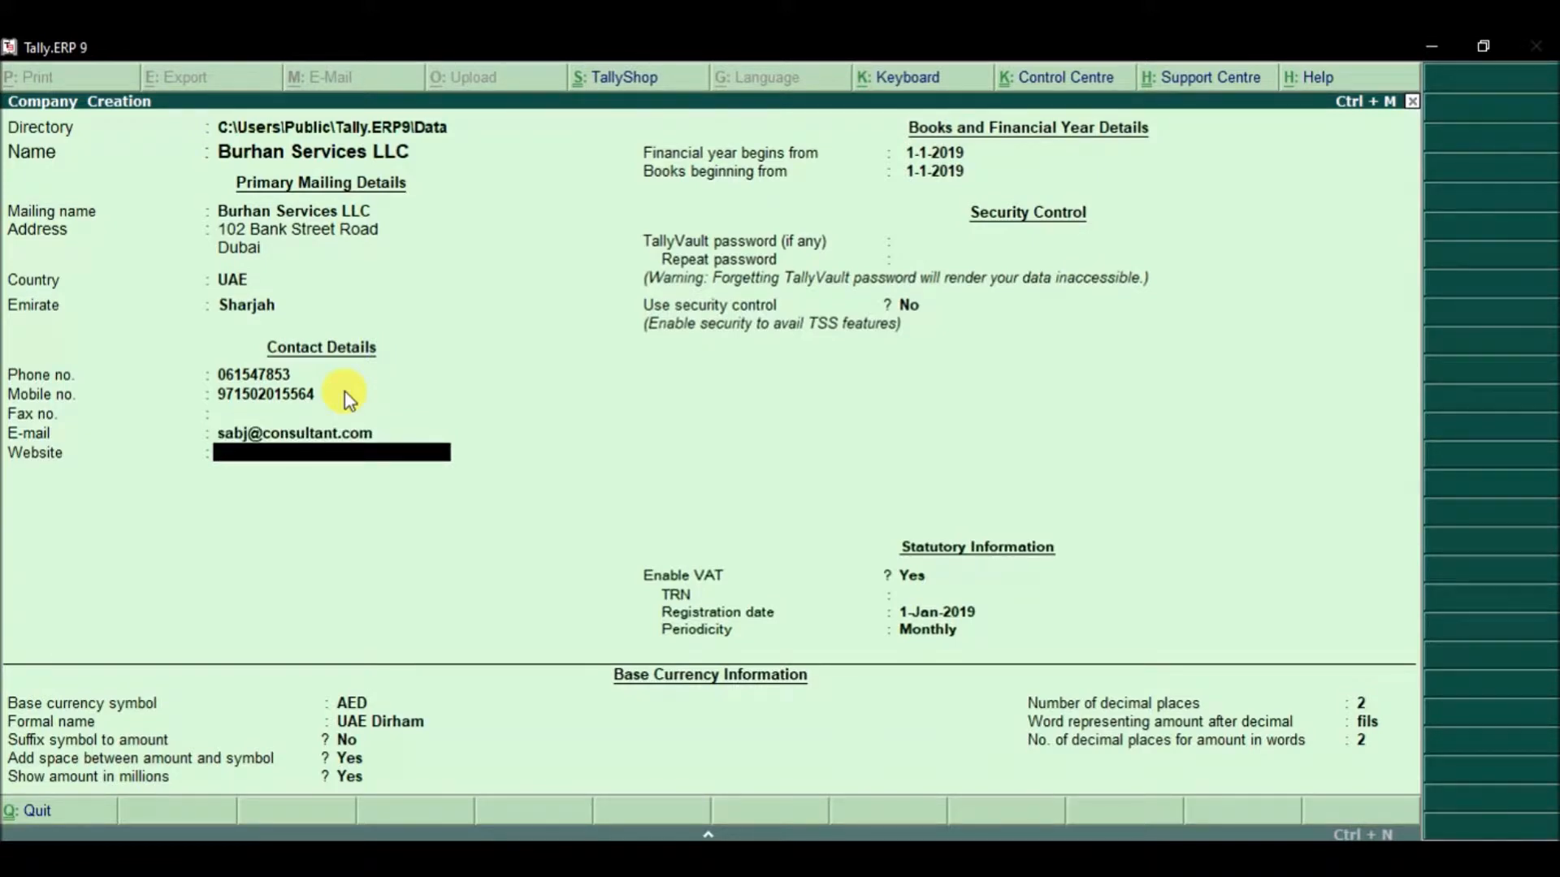
pyautogui.write('www.sm-consultants.com')
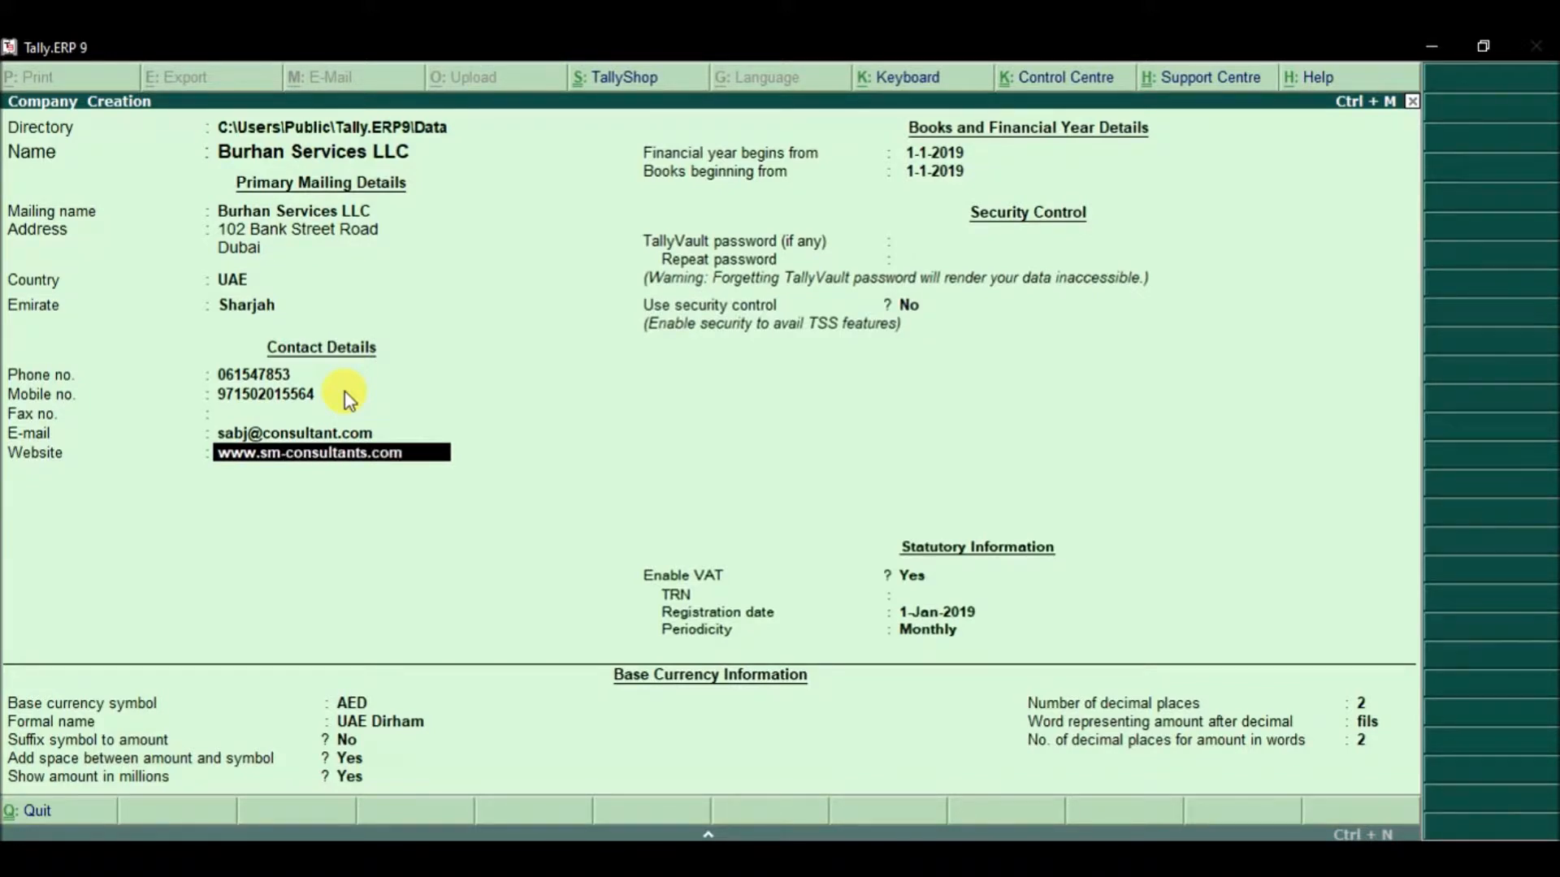
pyautogui.press('Return')
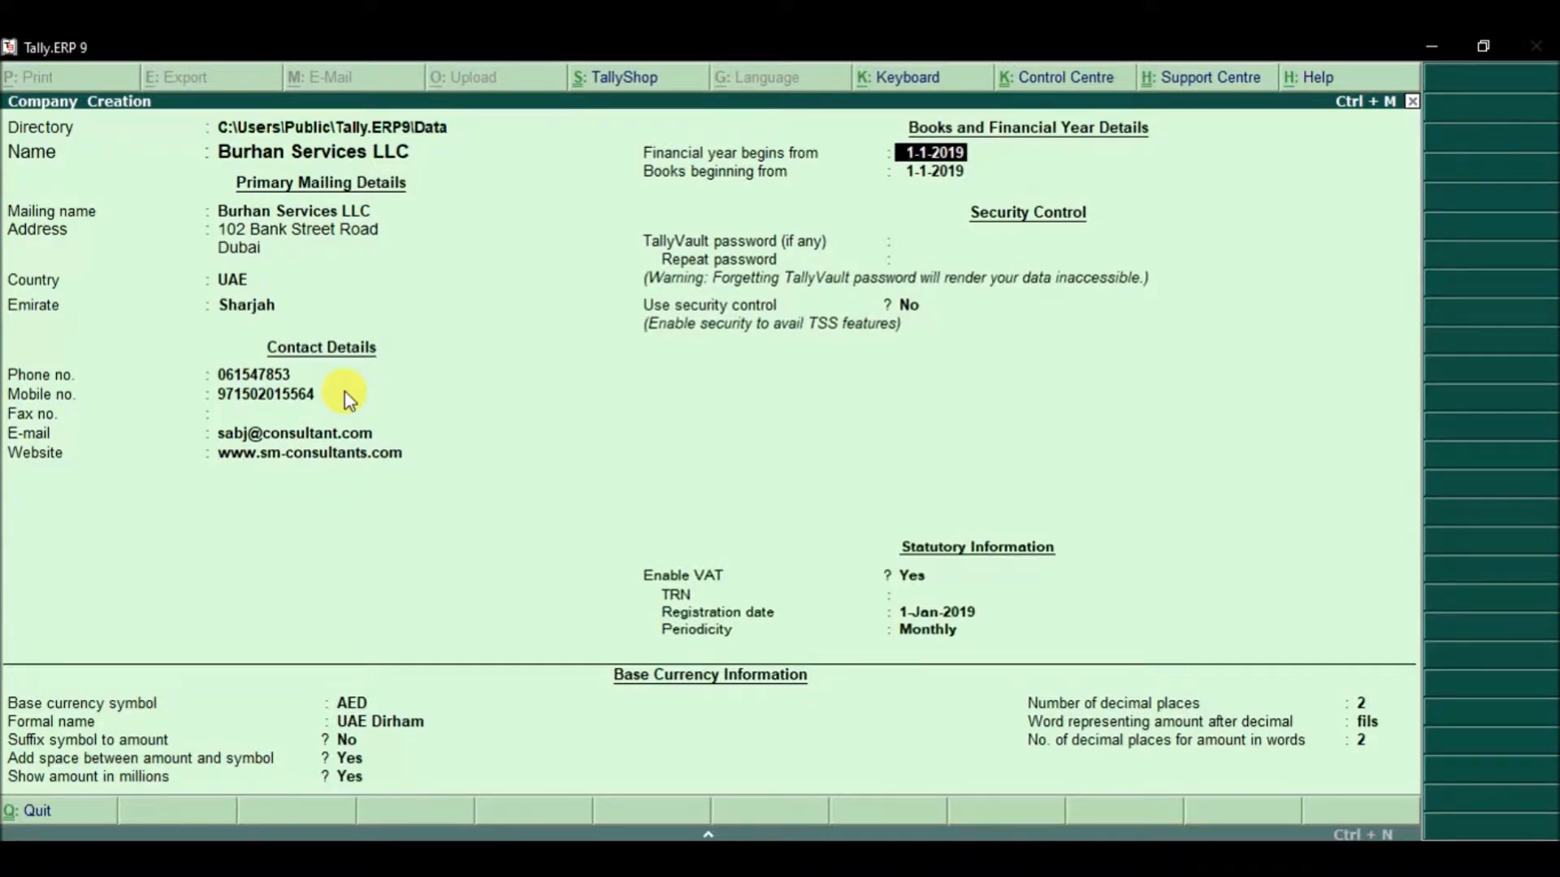
# Step: Keep 1-1-2019 for financial year and books start, no TallyVault password or security, VAT enabled
pyautogui.press('Return')
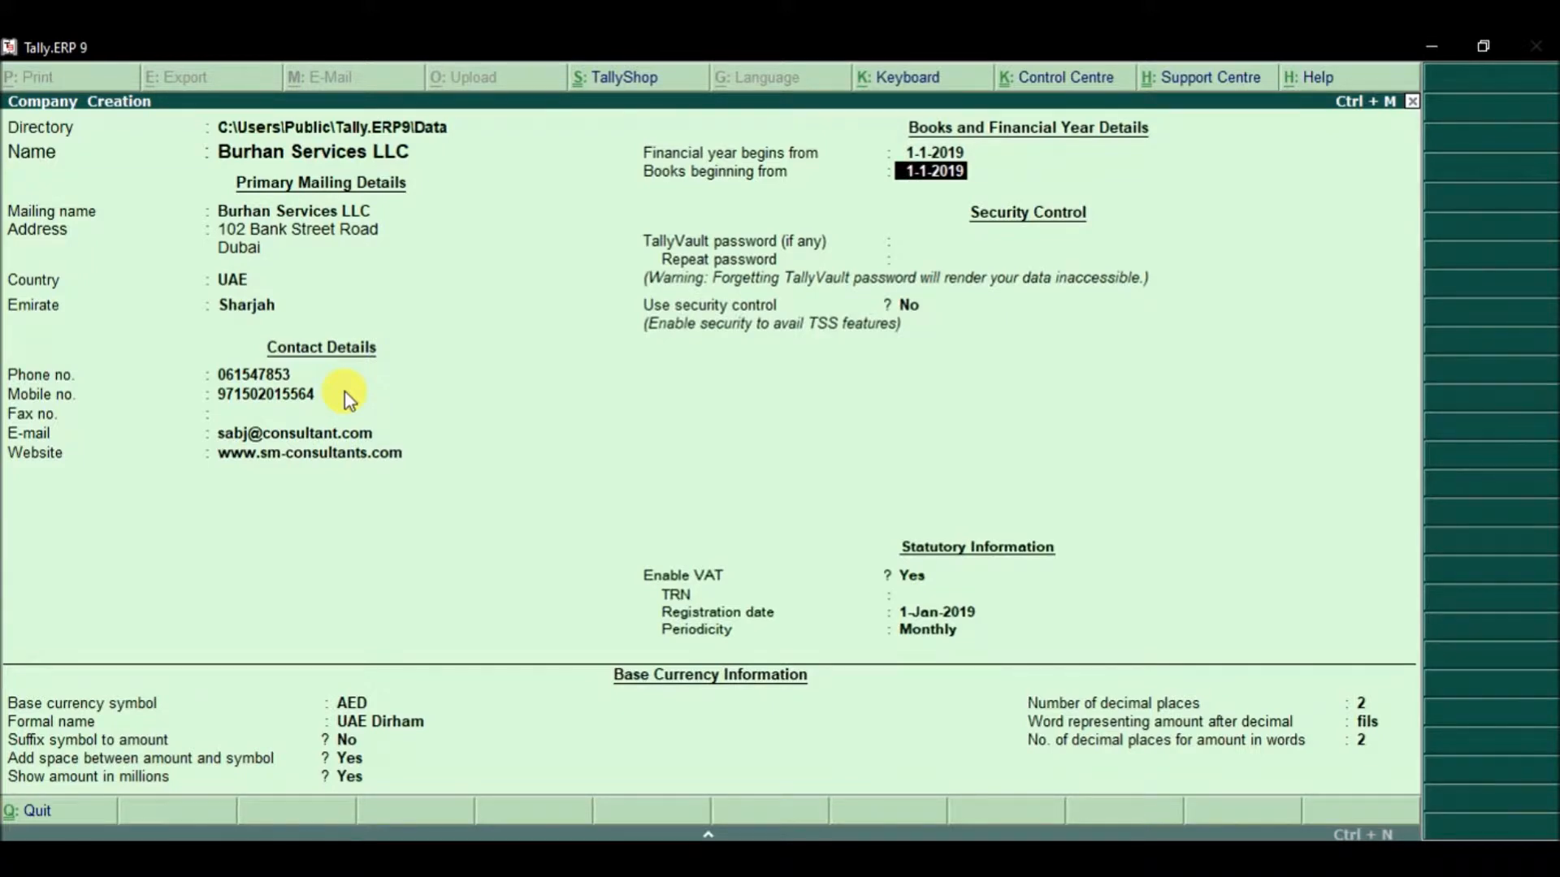
pyautogui.press('Return')
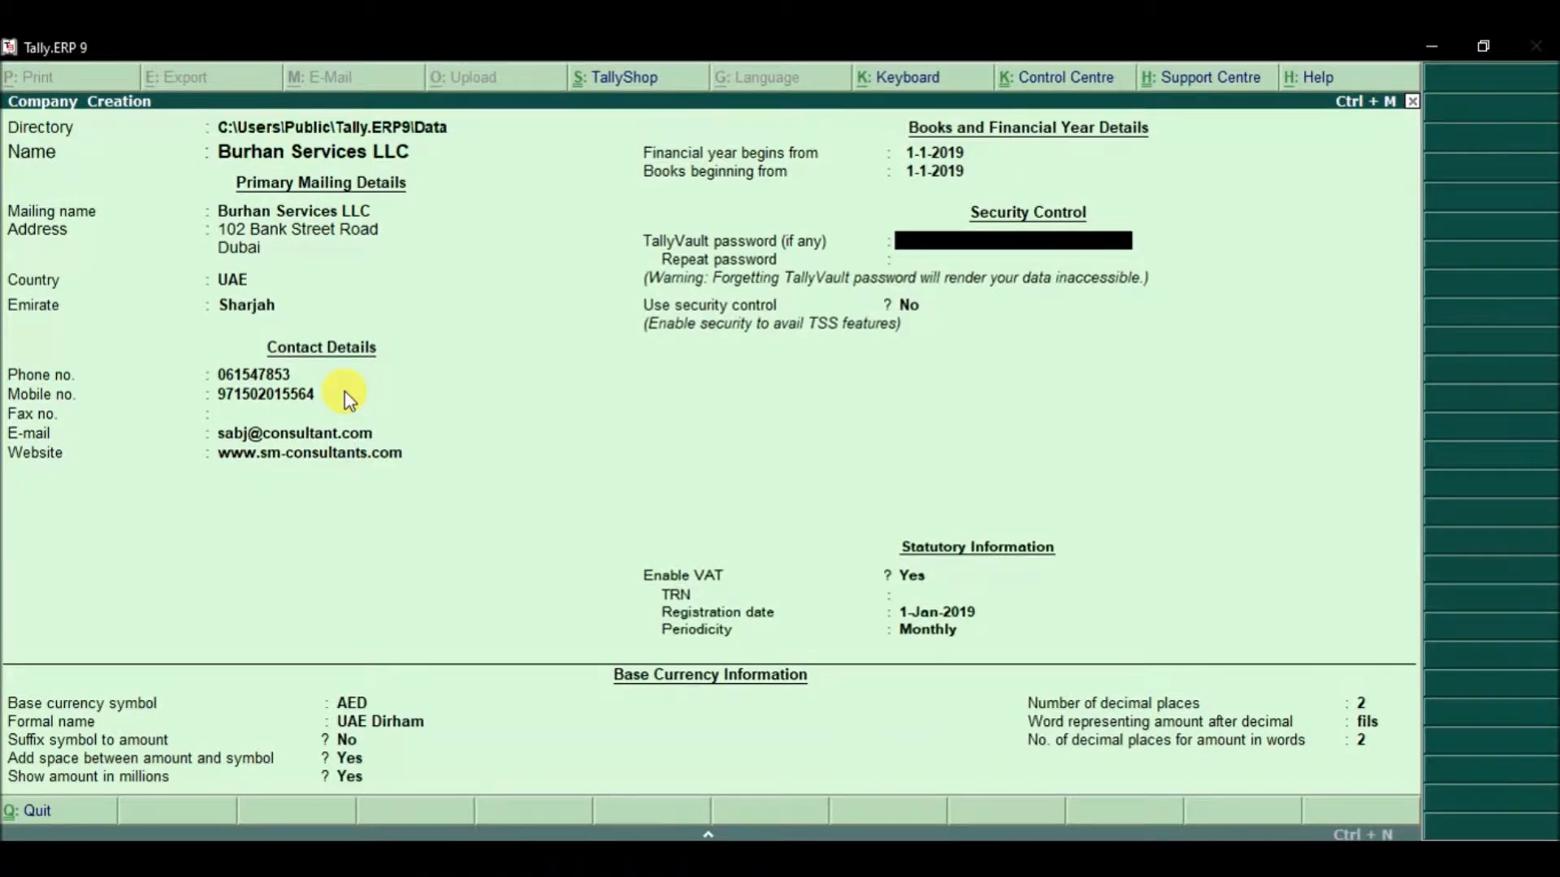
pyautogui.press('Return')
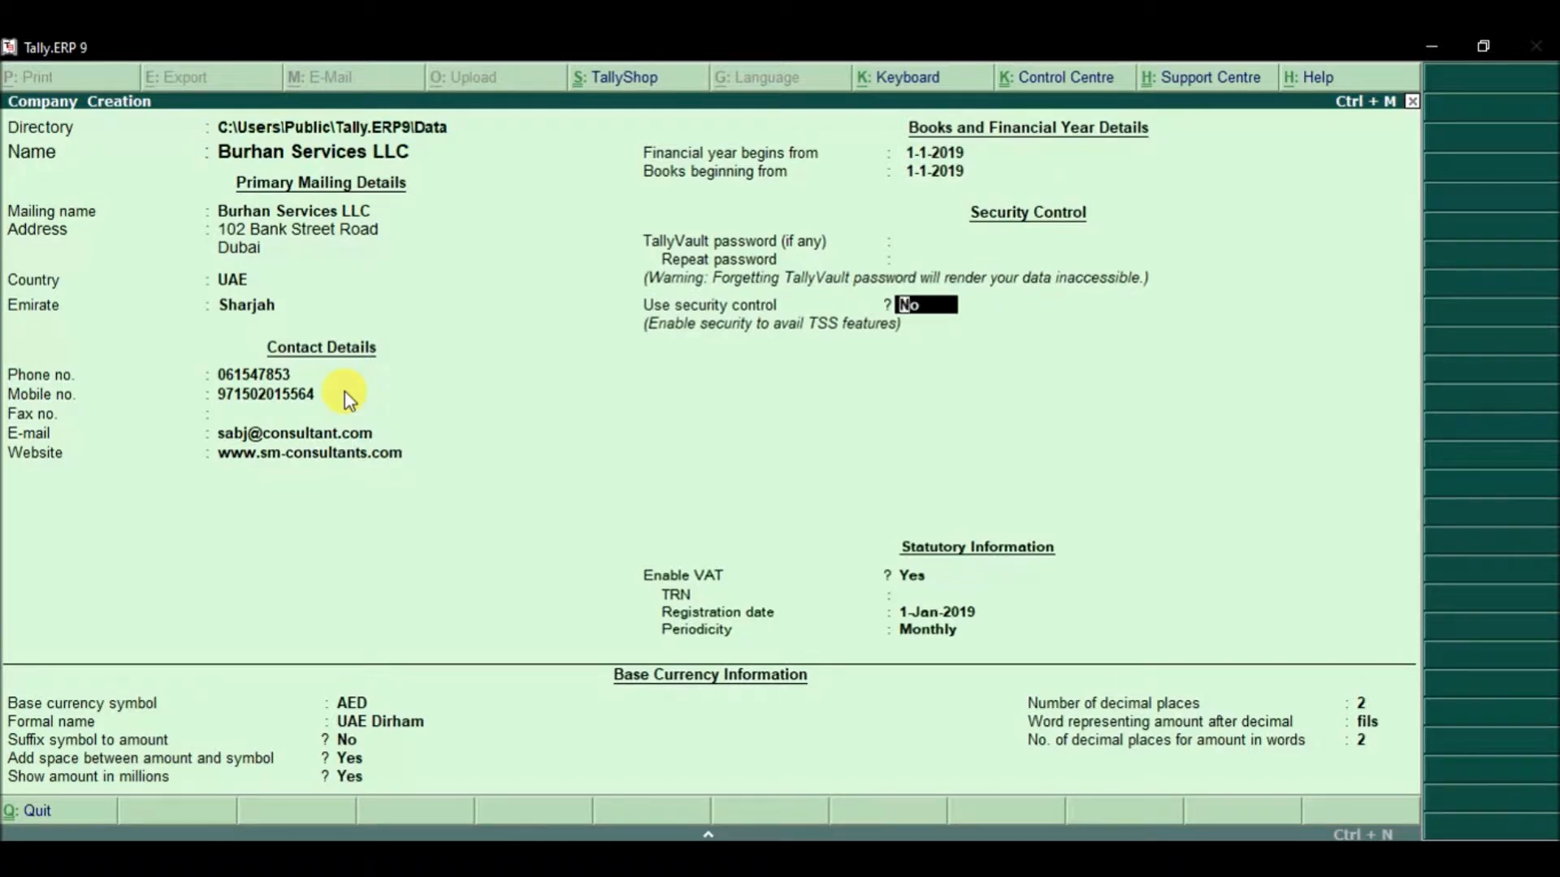
pyautogui.press('Return')
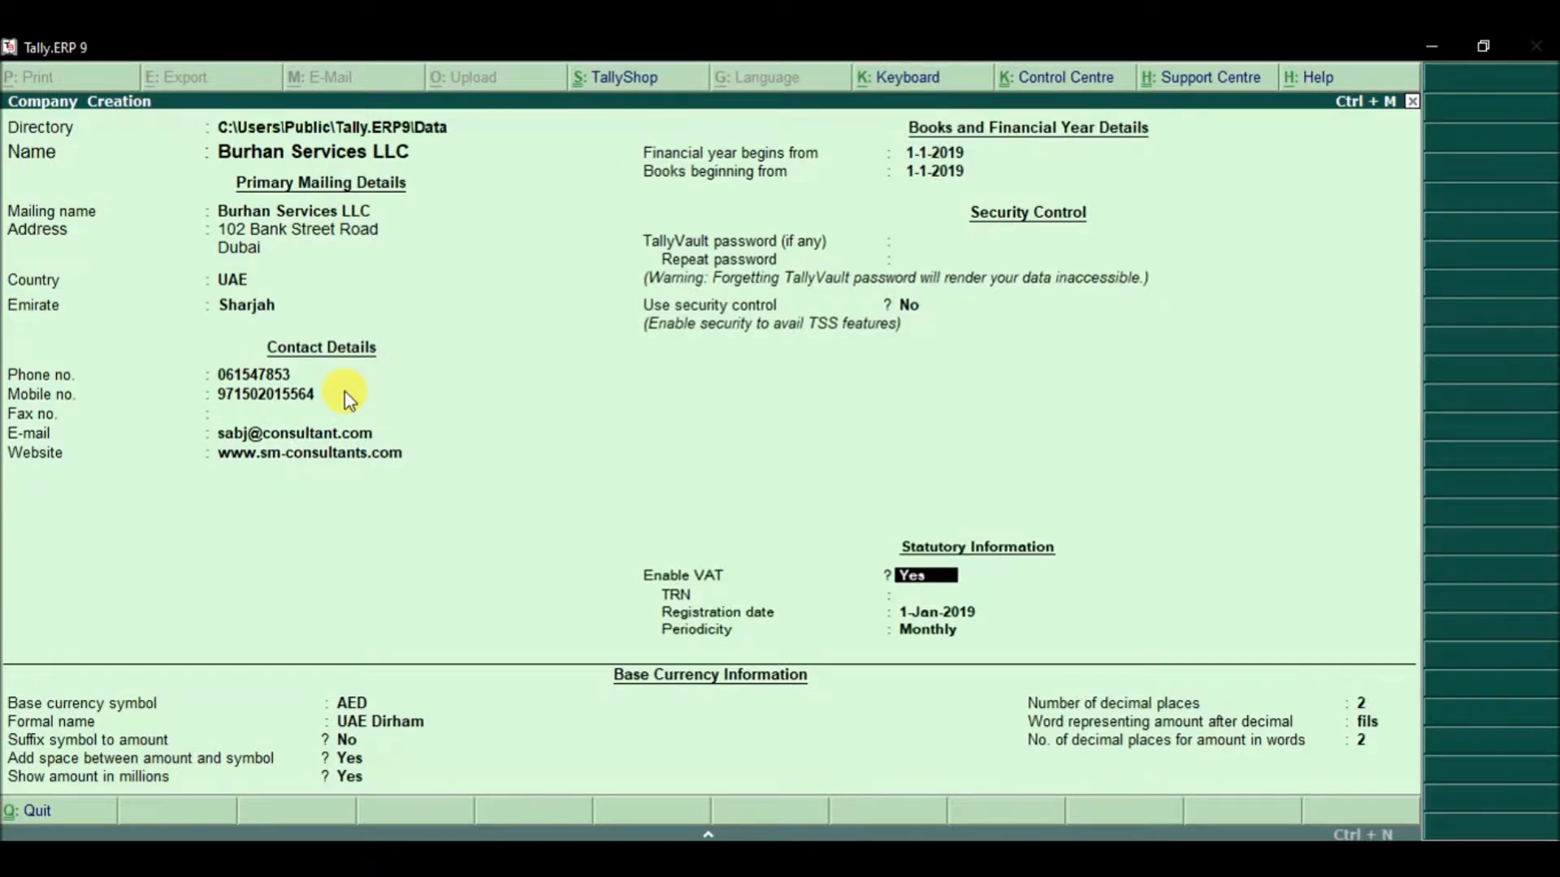
pyautogui.press('Return')
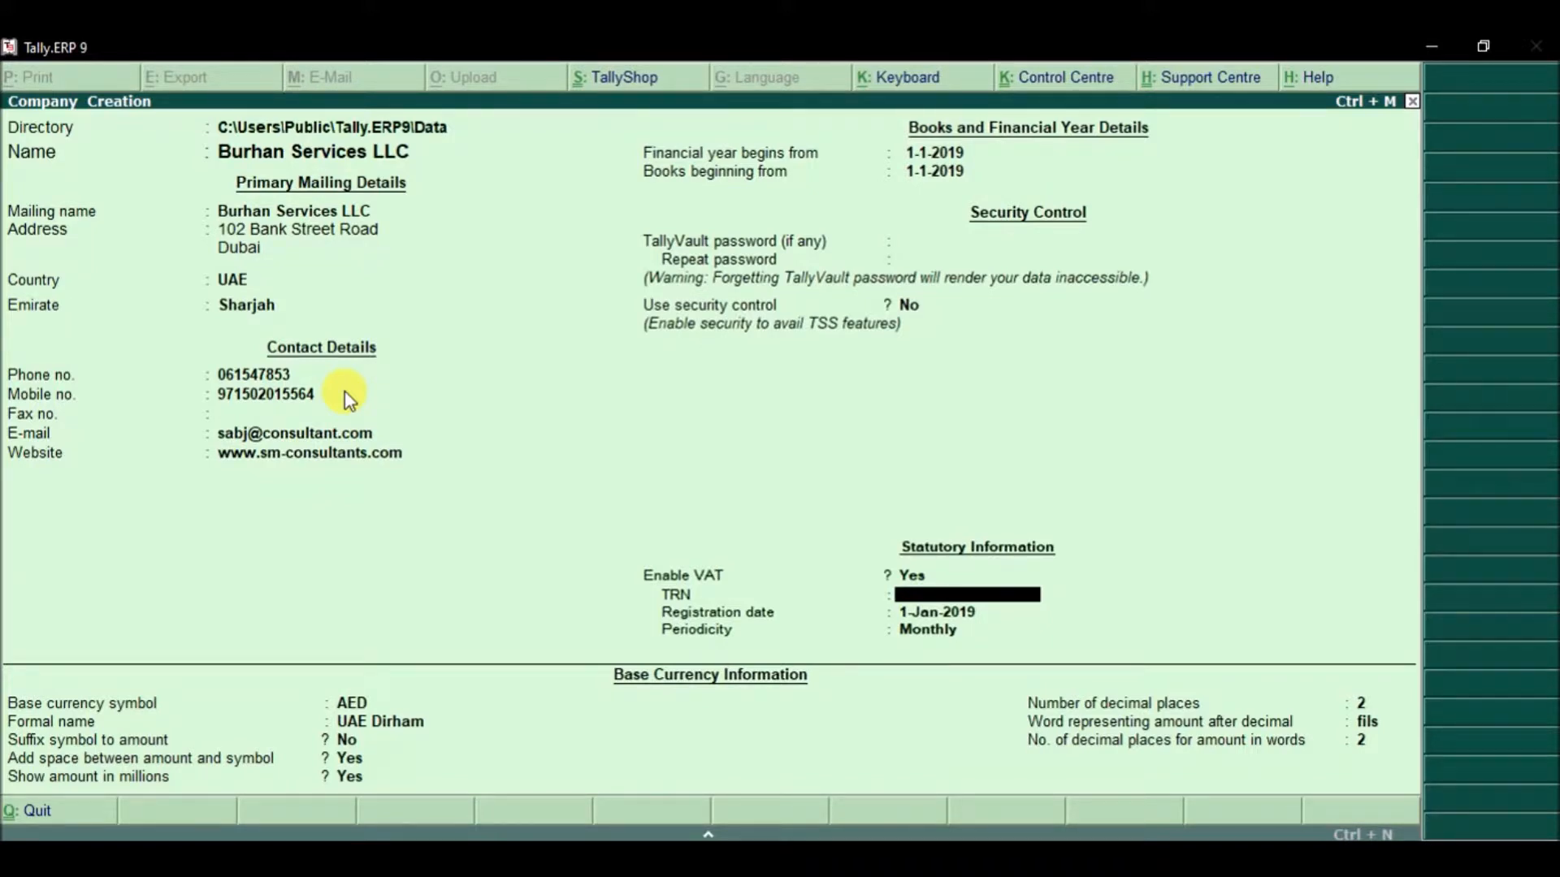
# Step: Enter the company's TRN and set VAT periodicity to Quarterly starting 1-Jan-2019
pyautogui.press('Return')
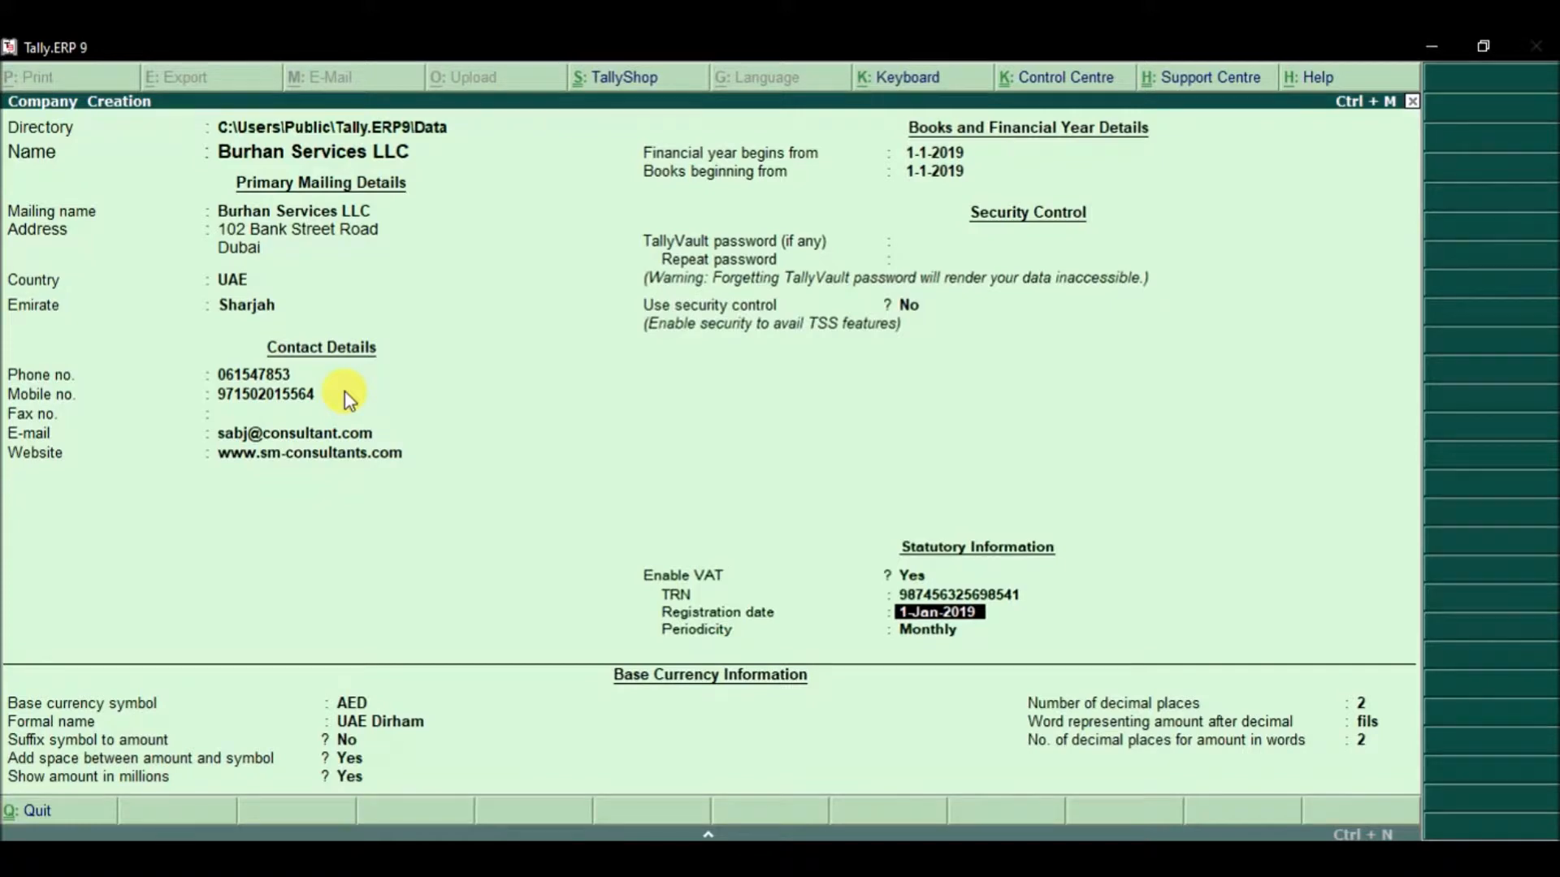
pyautogui.press('Return')
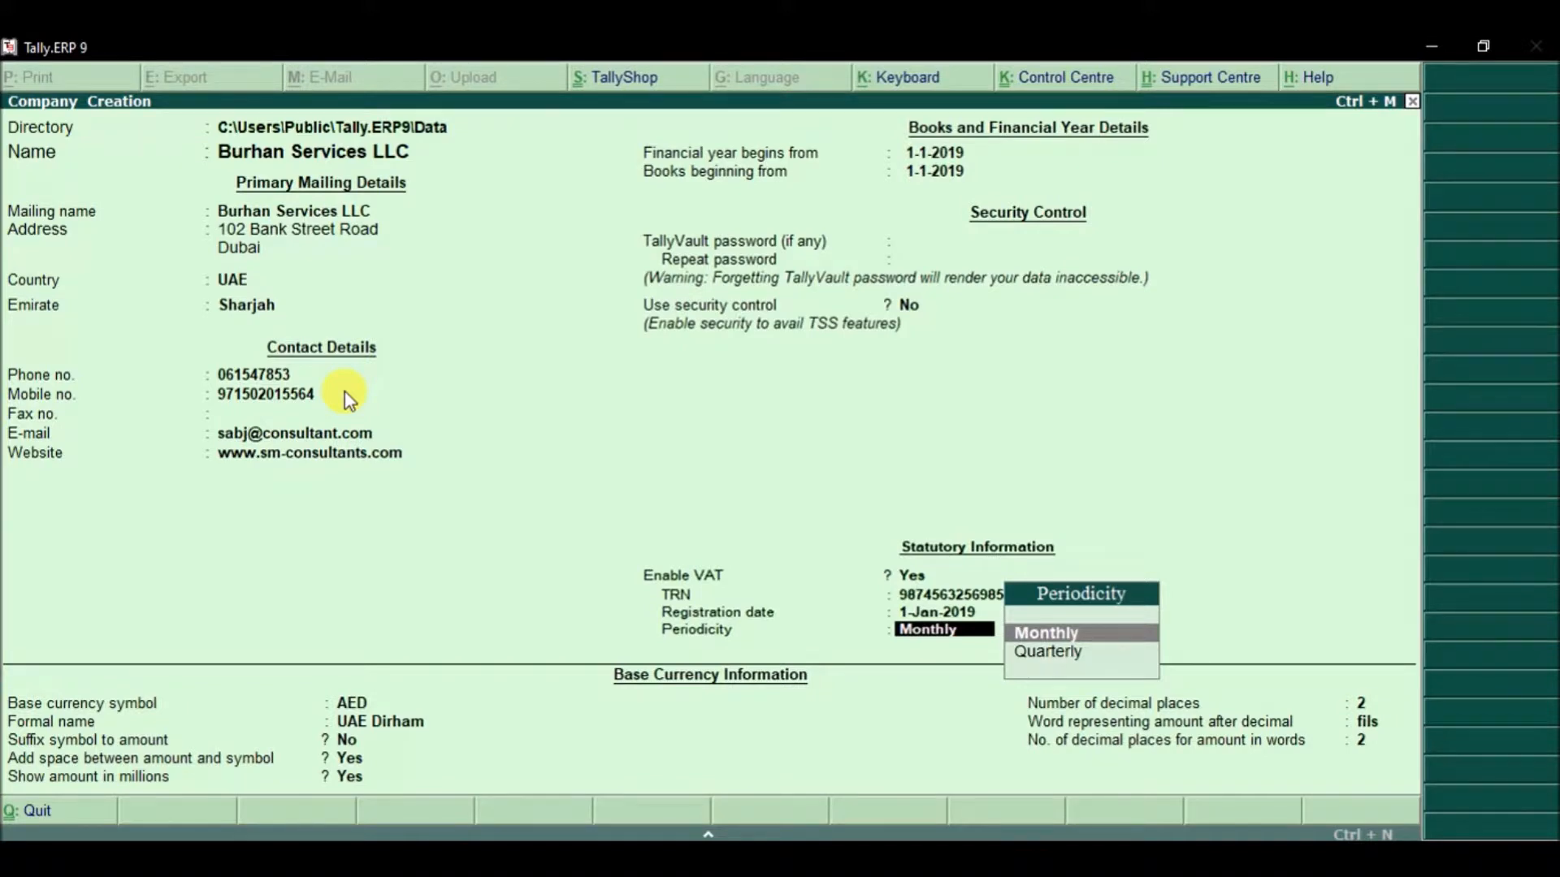
pyautogui.press('Down')
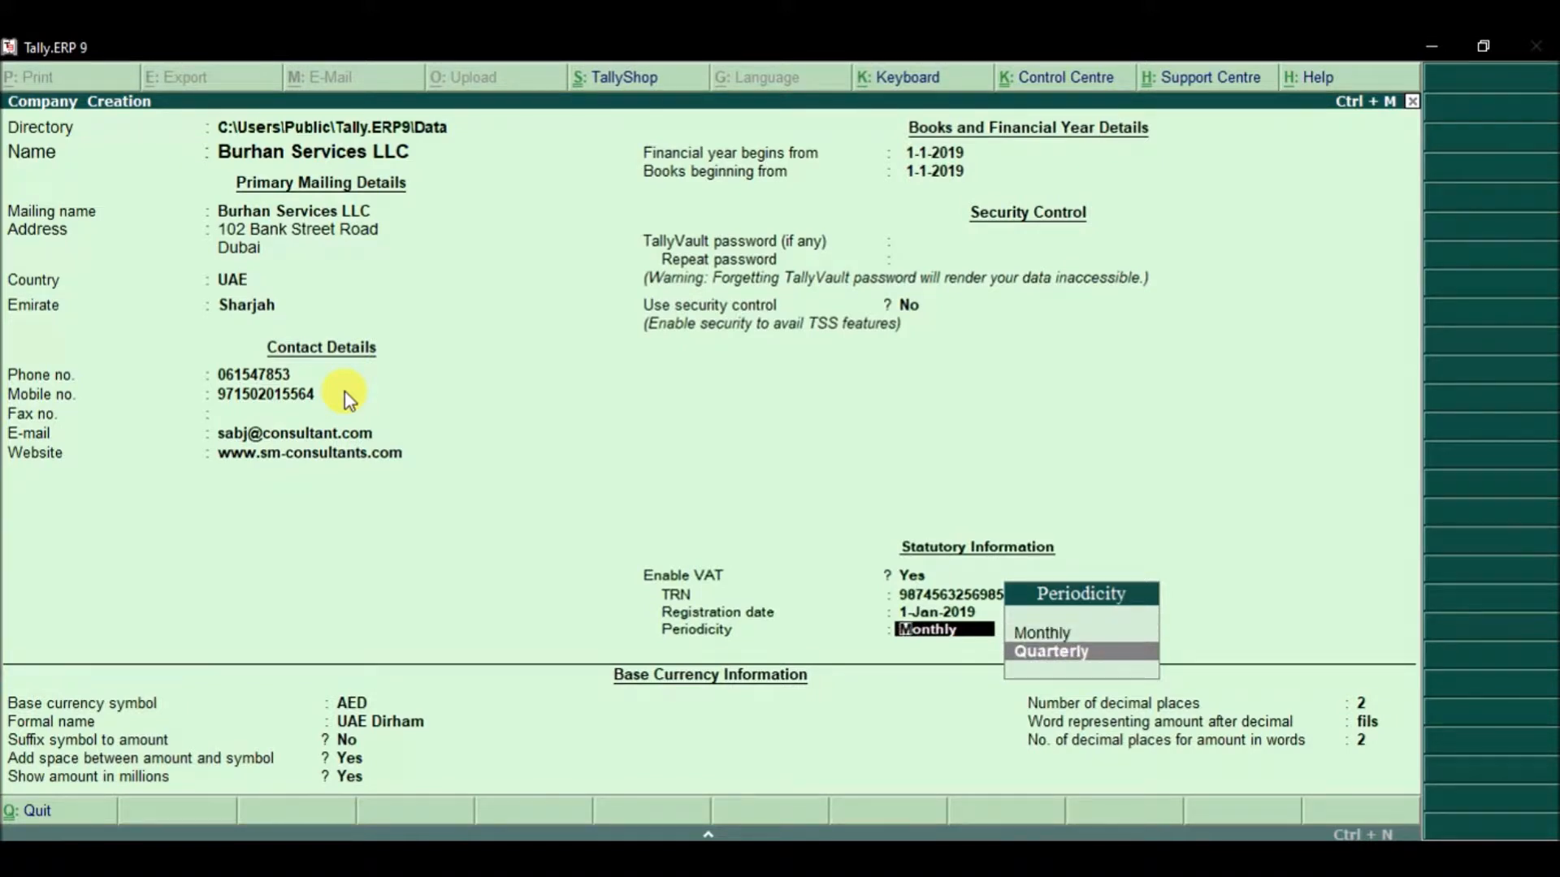
pyautogui.press('Return')
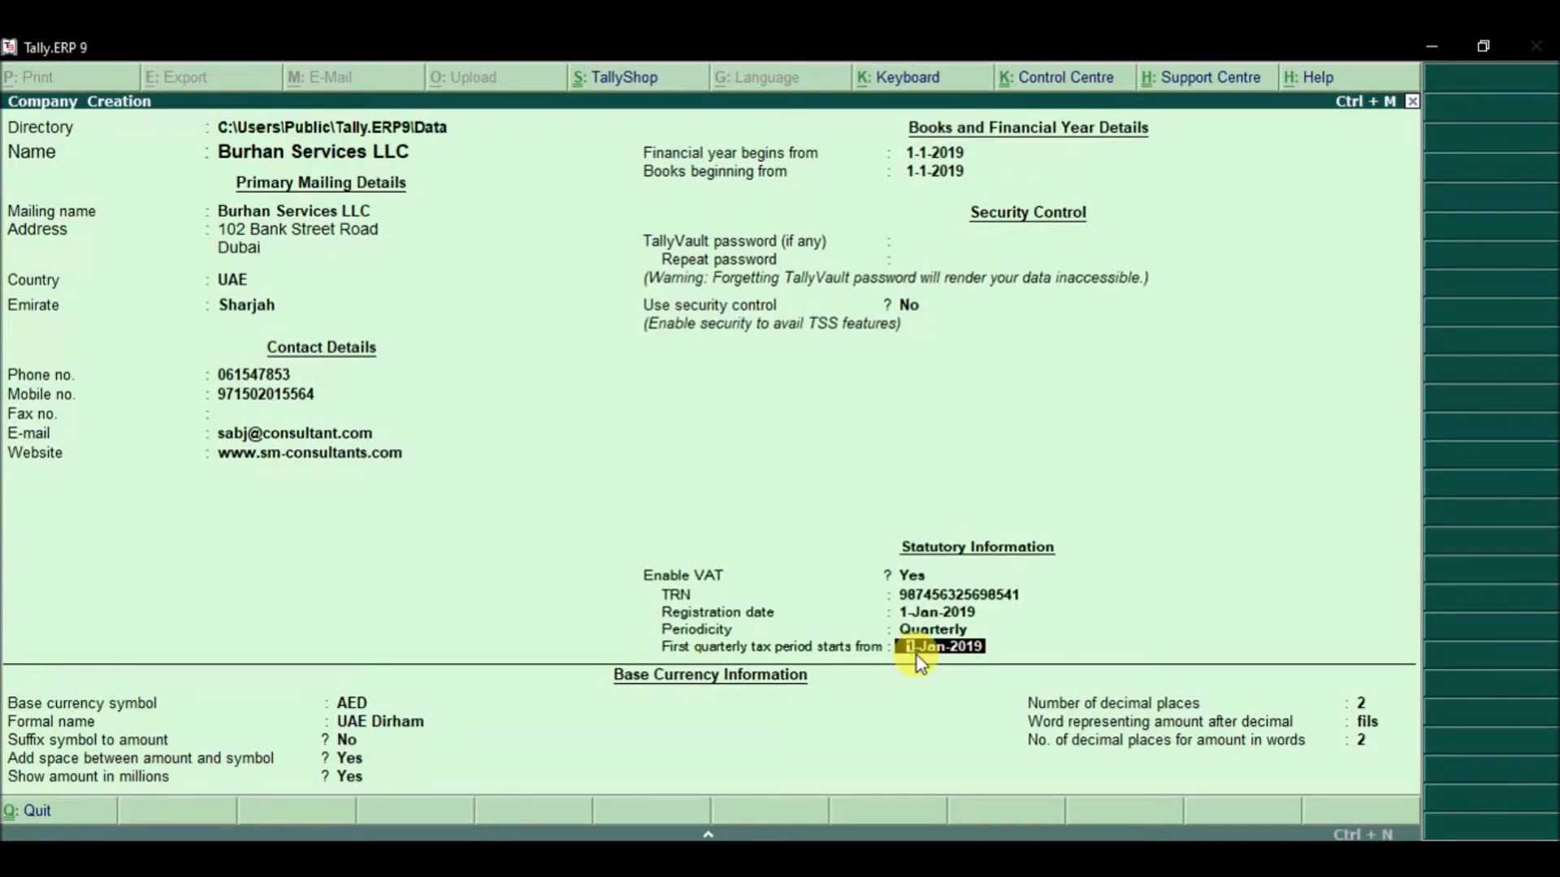
pyautogui.press('Return')
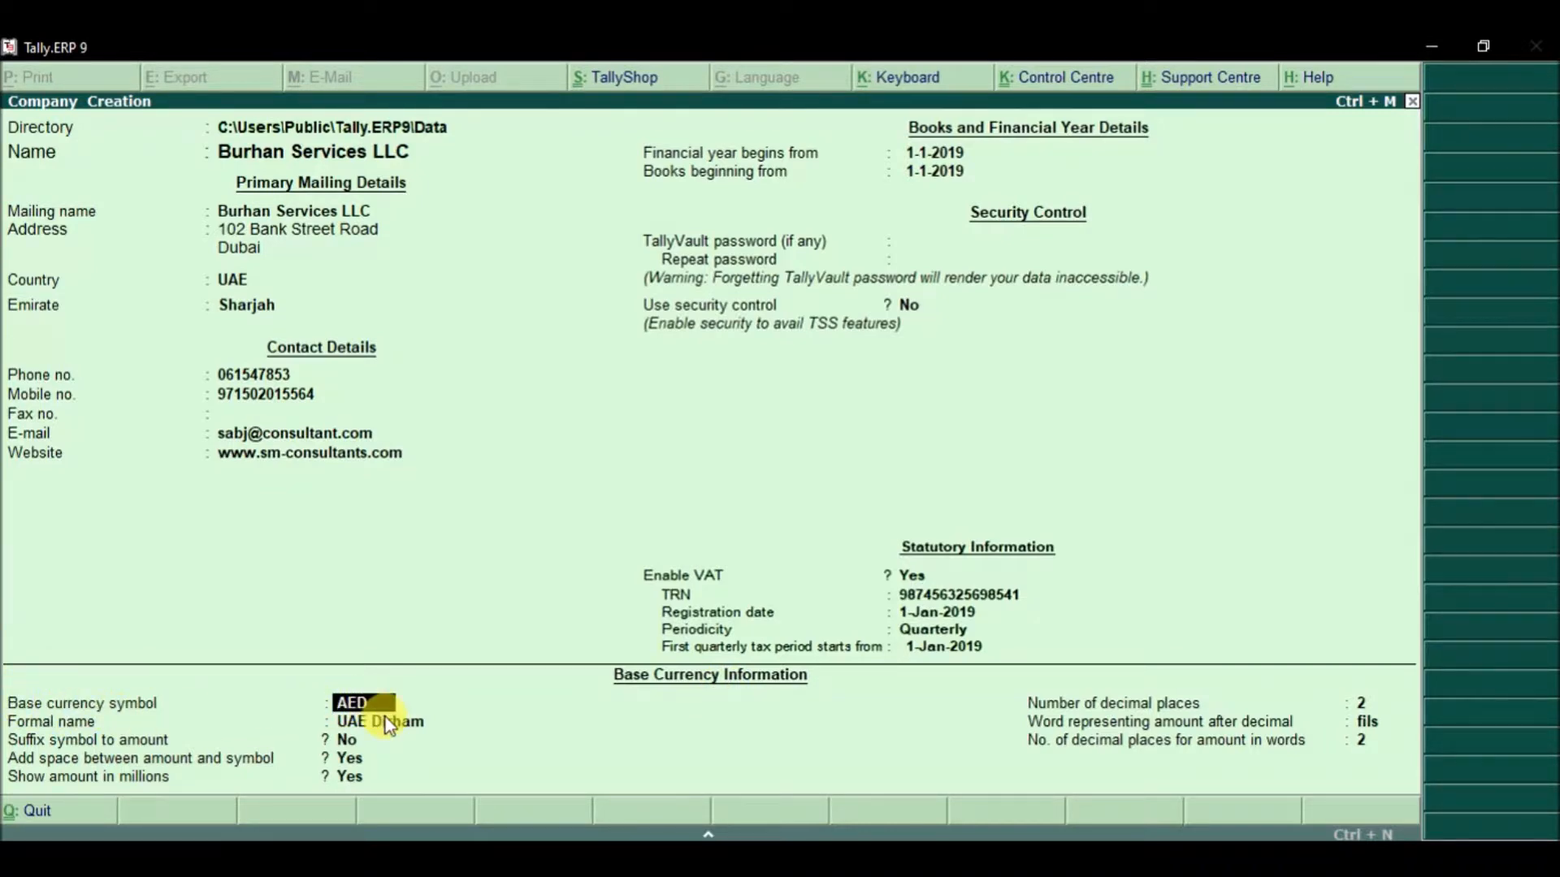
# Step: Keep AED UAE Dirham as base currency, suffixed to amounts, in millions with 2 decimals
pyautogui.press('Return')
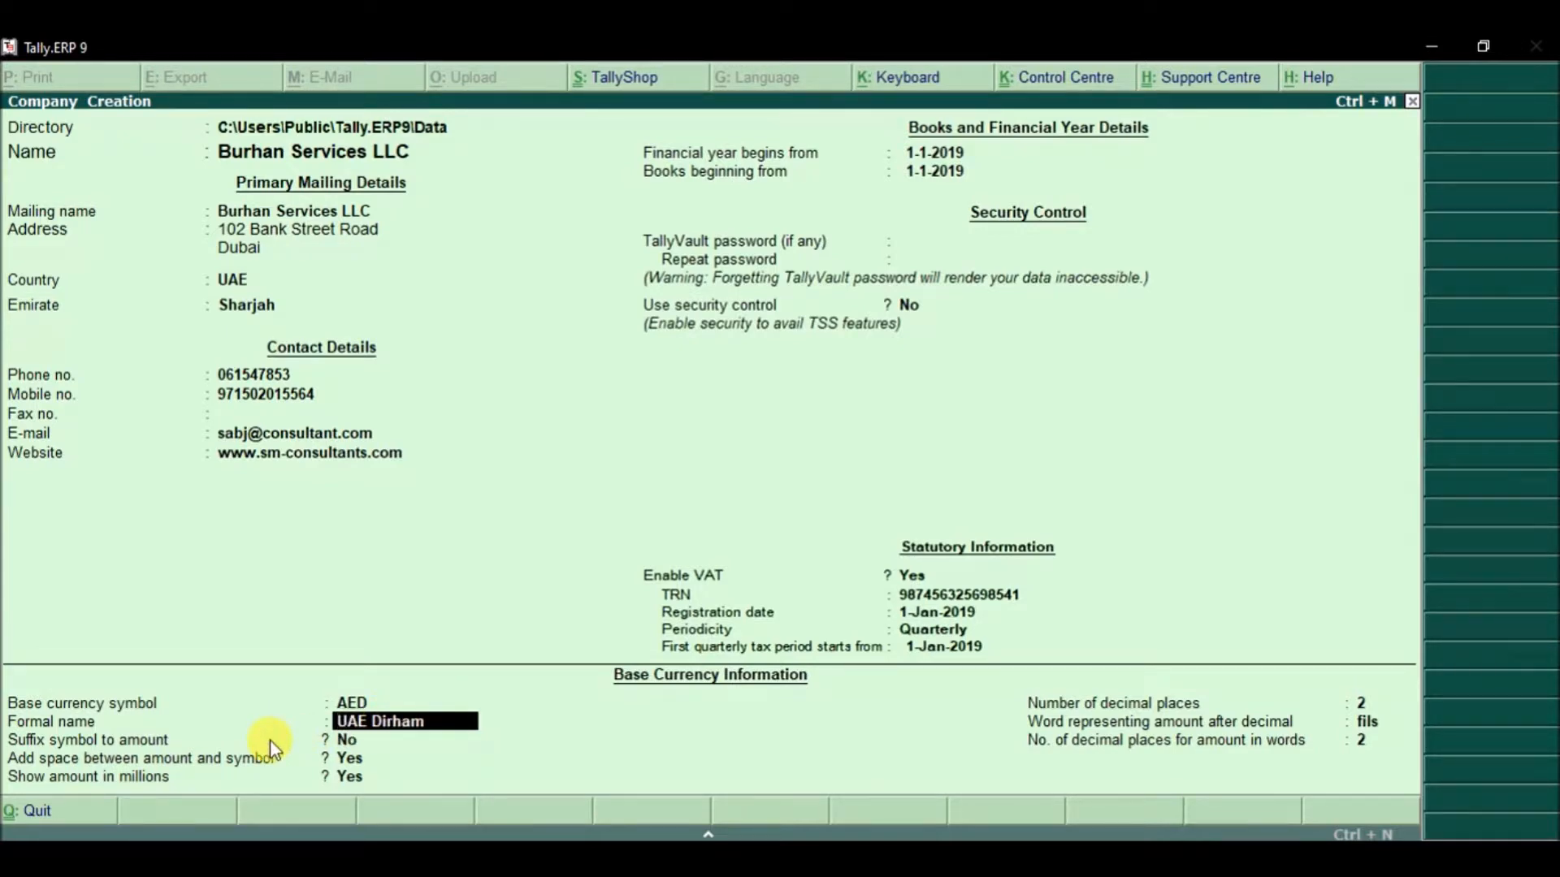
pyautogui.press('Return')
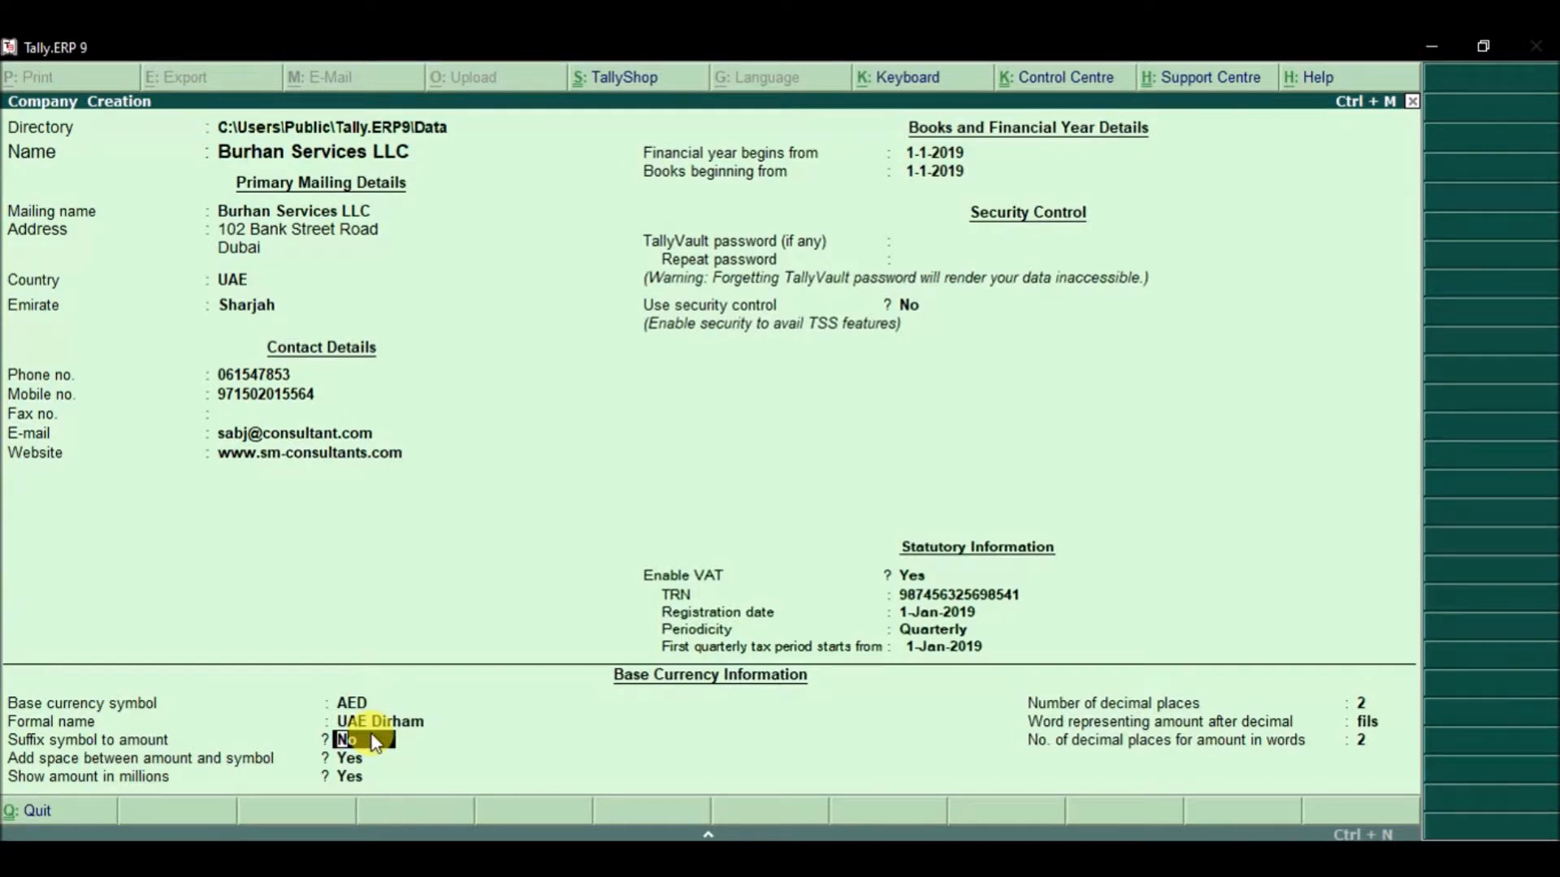
pyautogui.write('y')
pyautogui.press('Return')
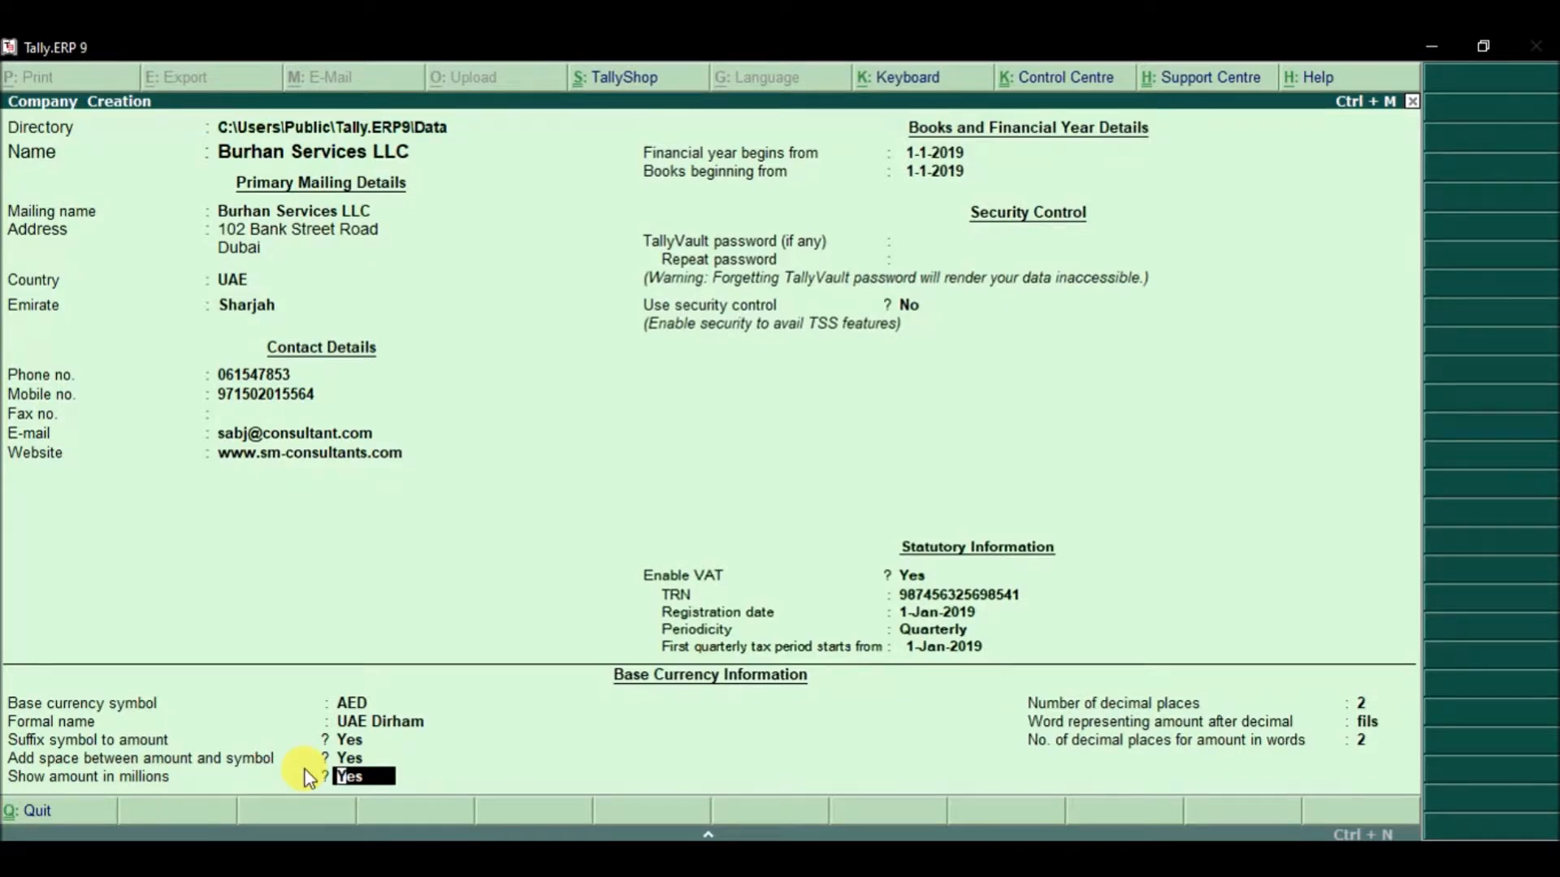
pyautogui.press('Return')
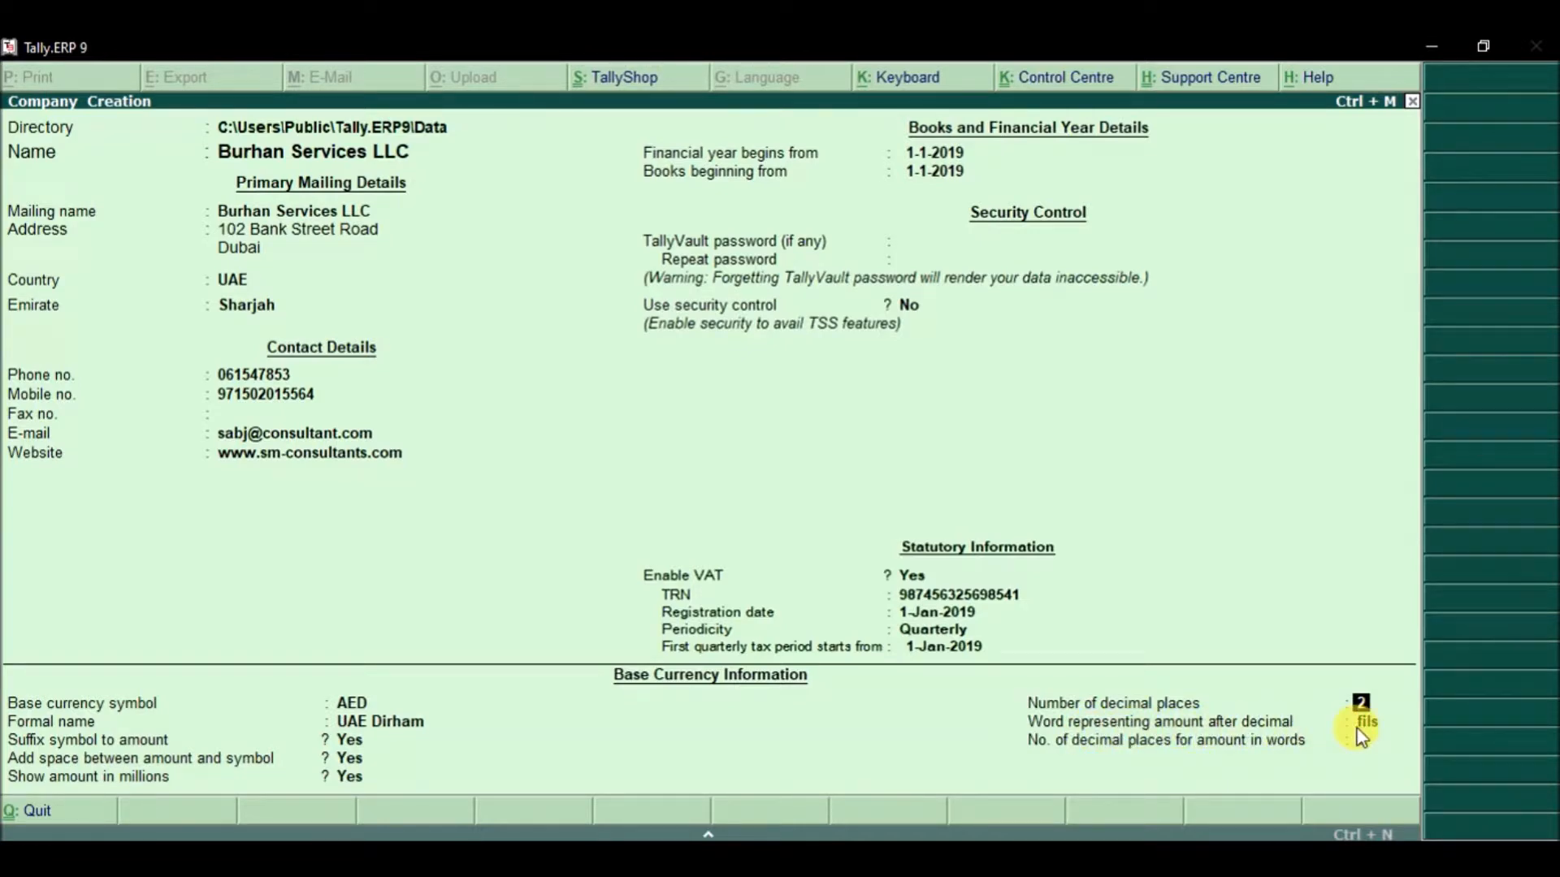
pyautogui.press('Return')
pyautogui.press('Return')
pyautogui.press('Return')
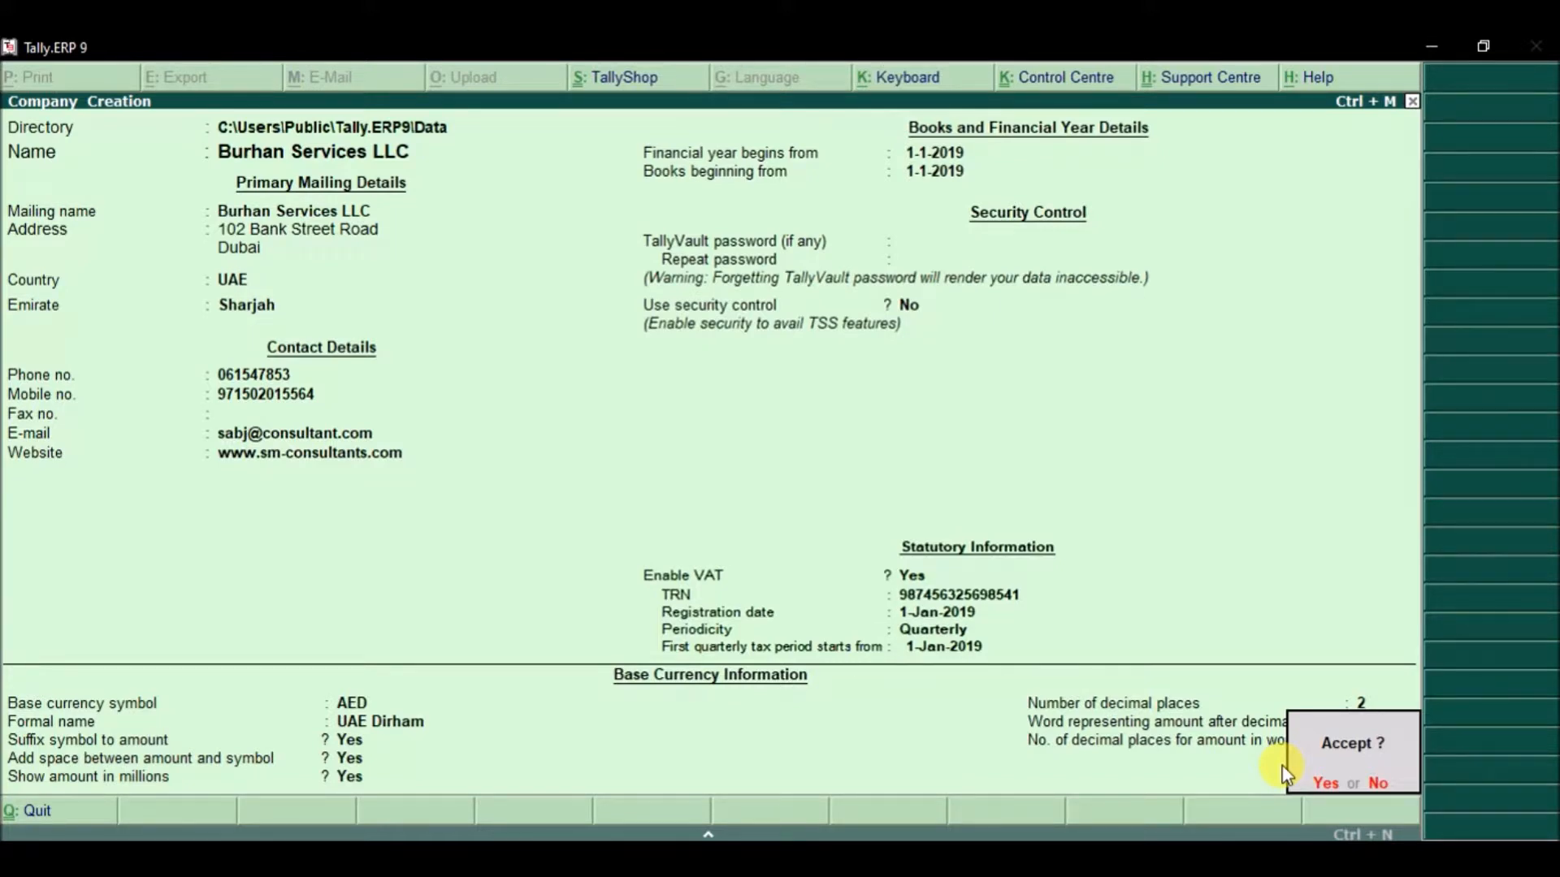
# Step: Accept the form to save Burhan Services LLC
pyautogui.press('Return')
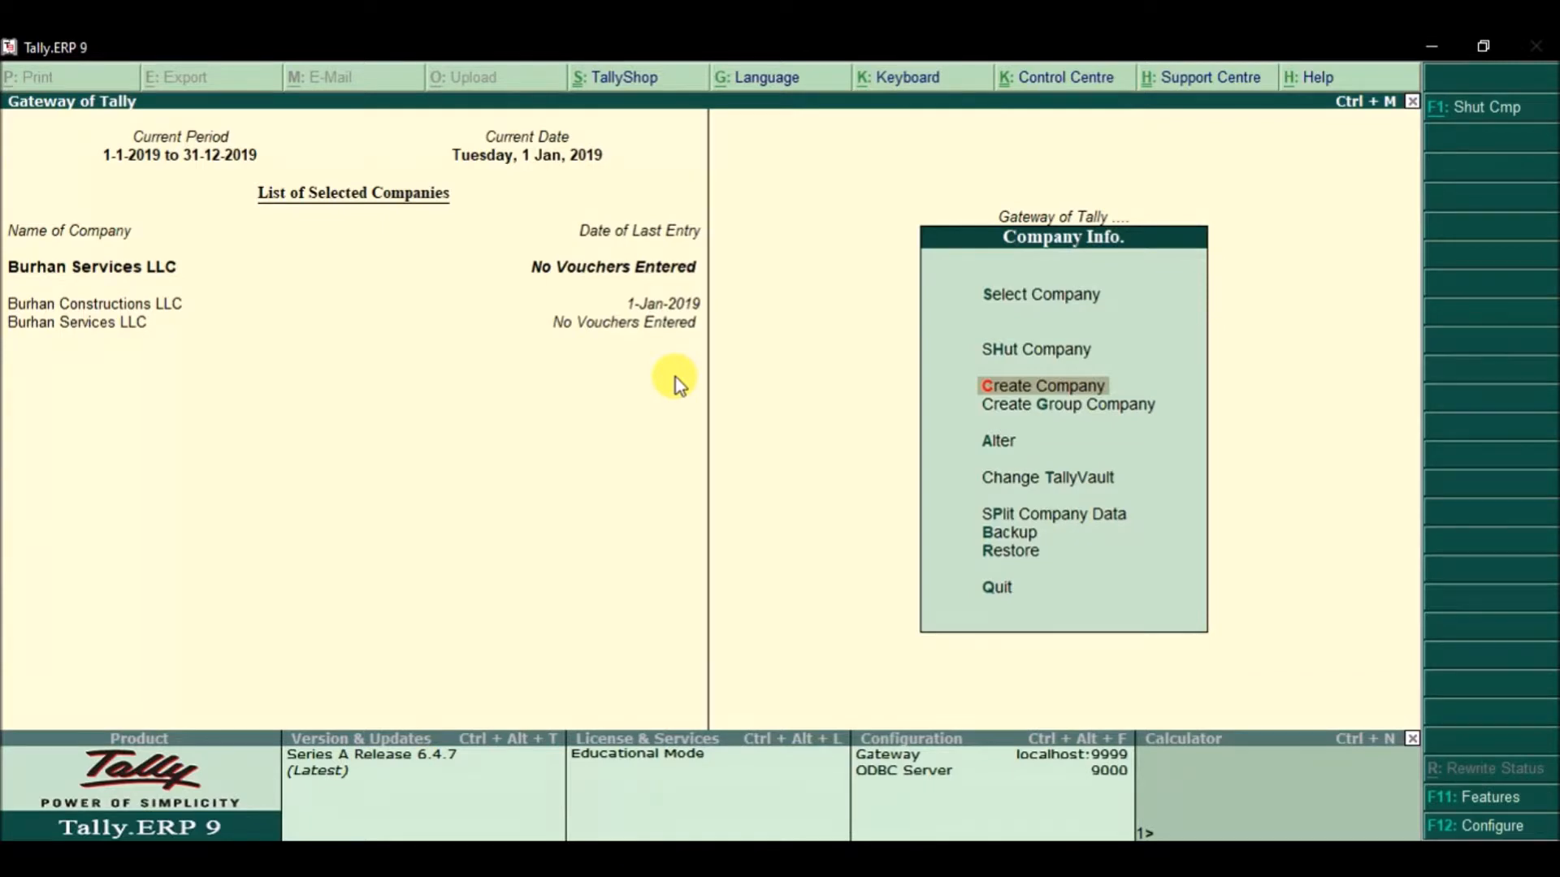
# Step: Load Burhan Motors LLC from the List of Companies and return to the Gateway of Tally
pyautogui.click(1011, 301)
pyautogui.click(1012, 299)
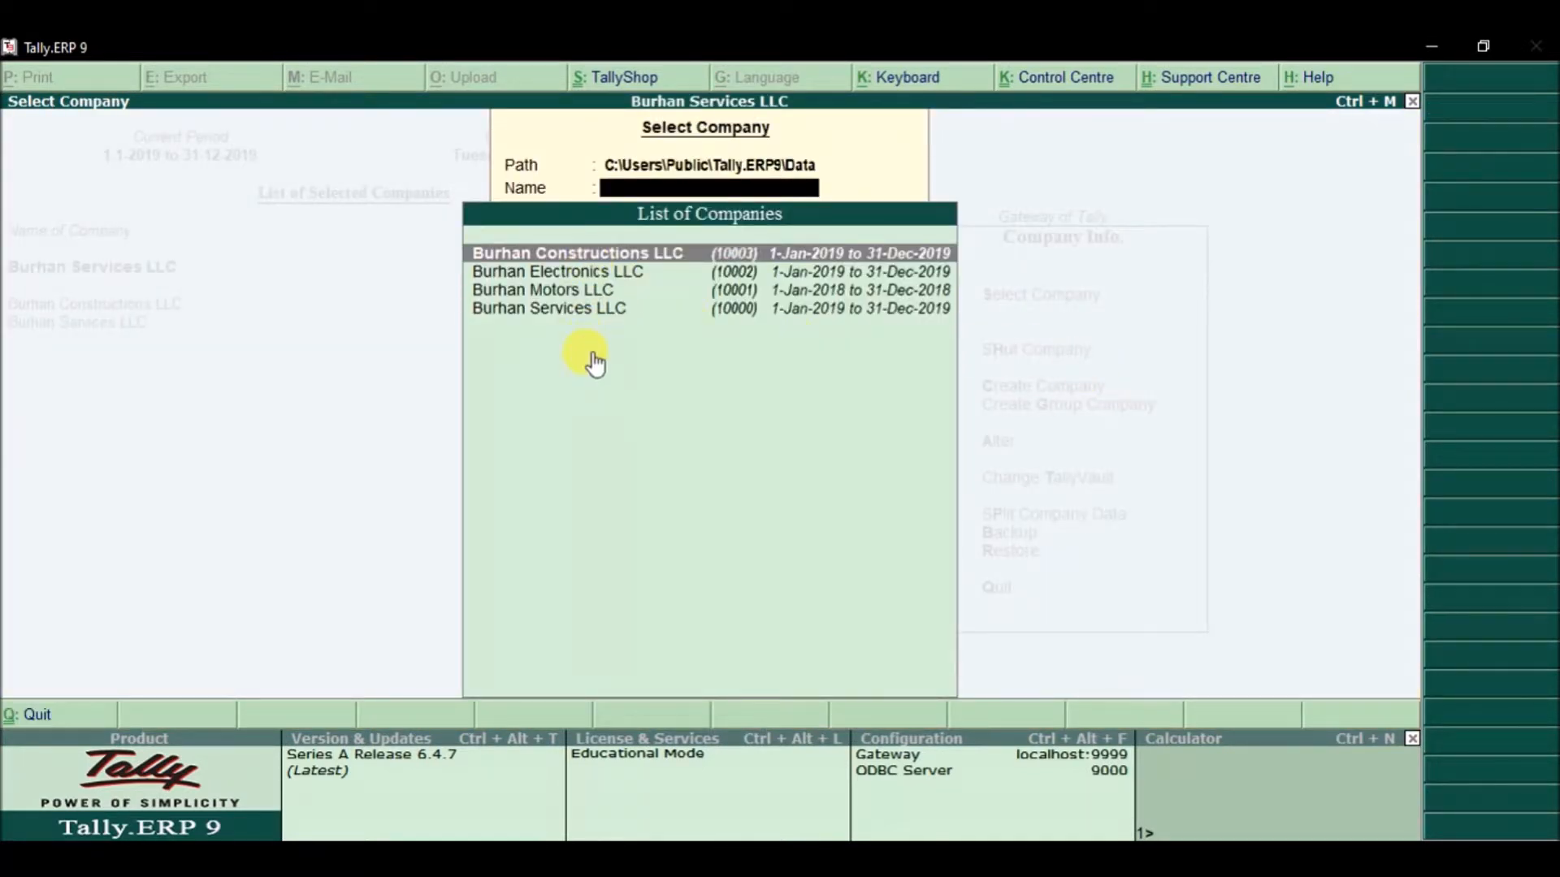
pyautogui.click(581, 294)
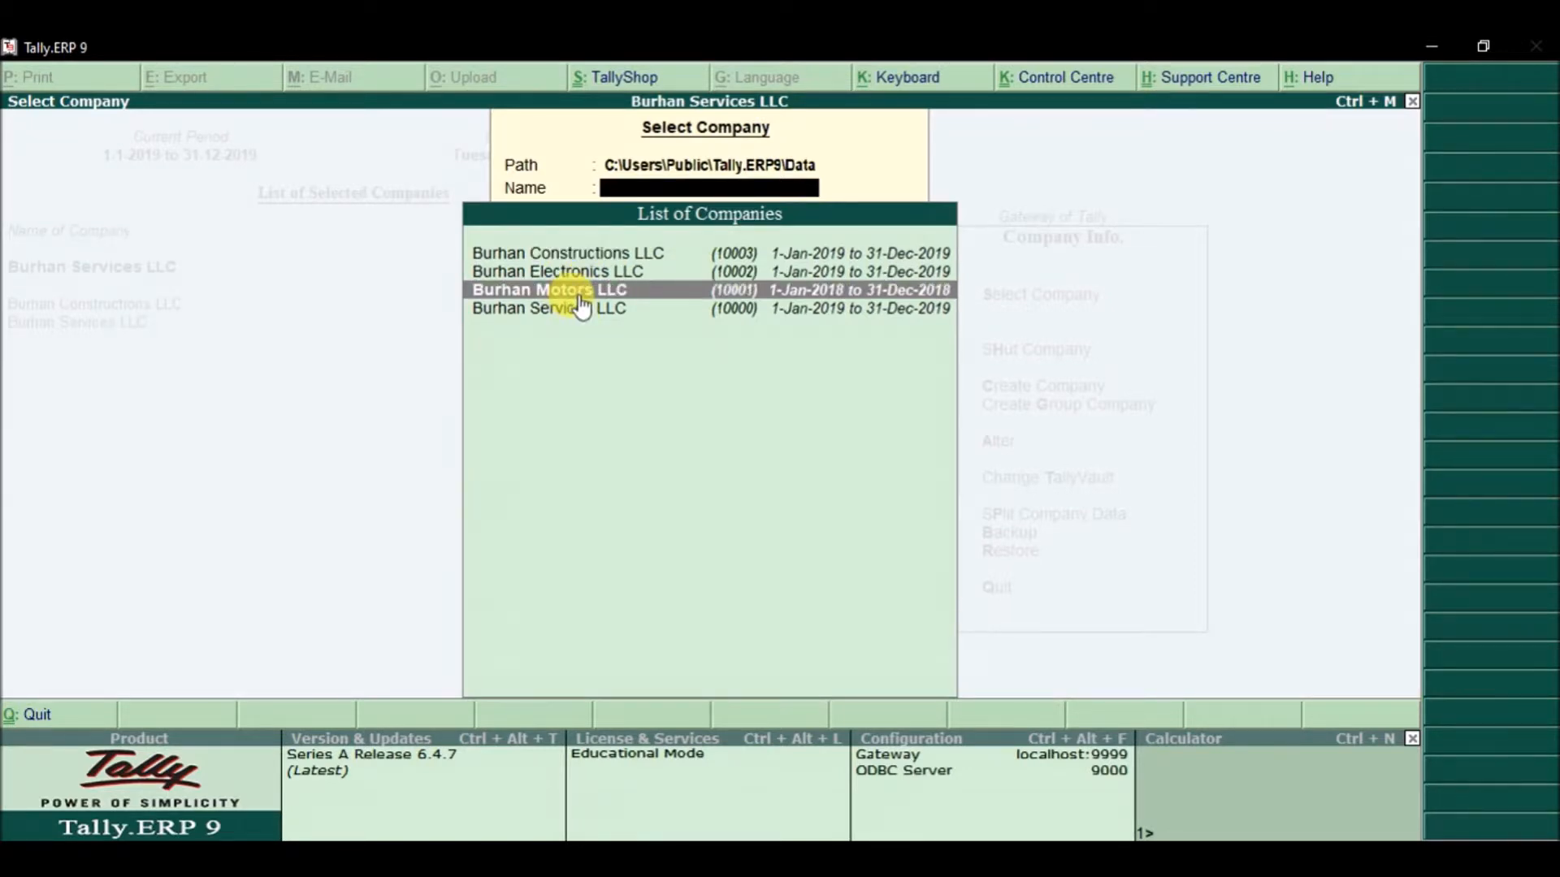
pyautogui.click(580, 298)
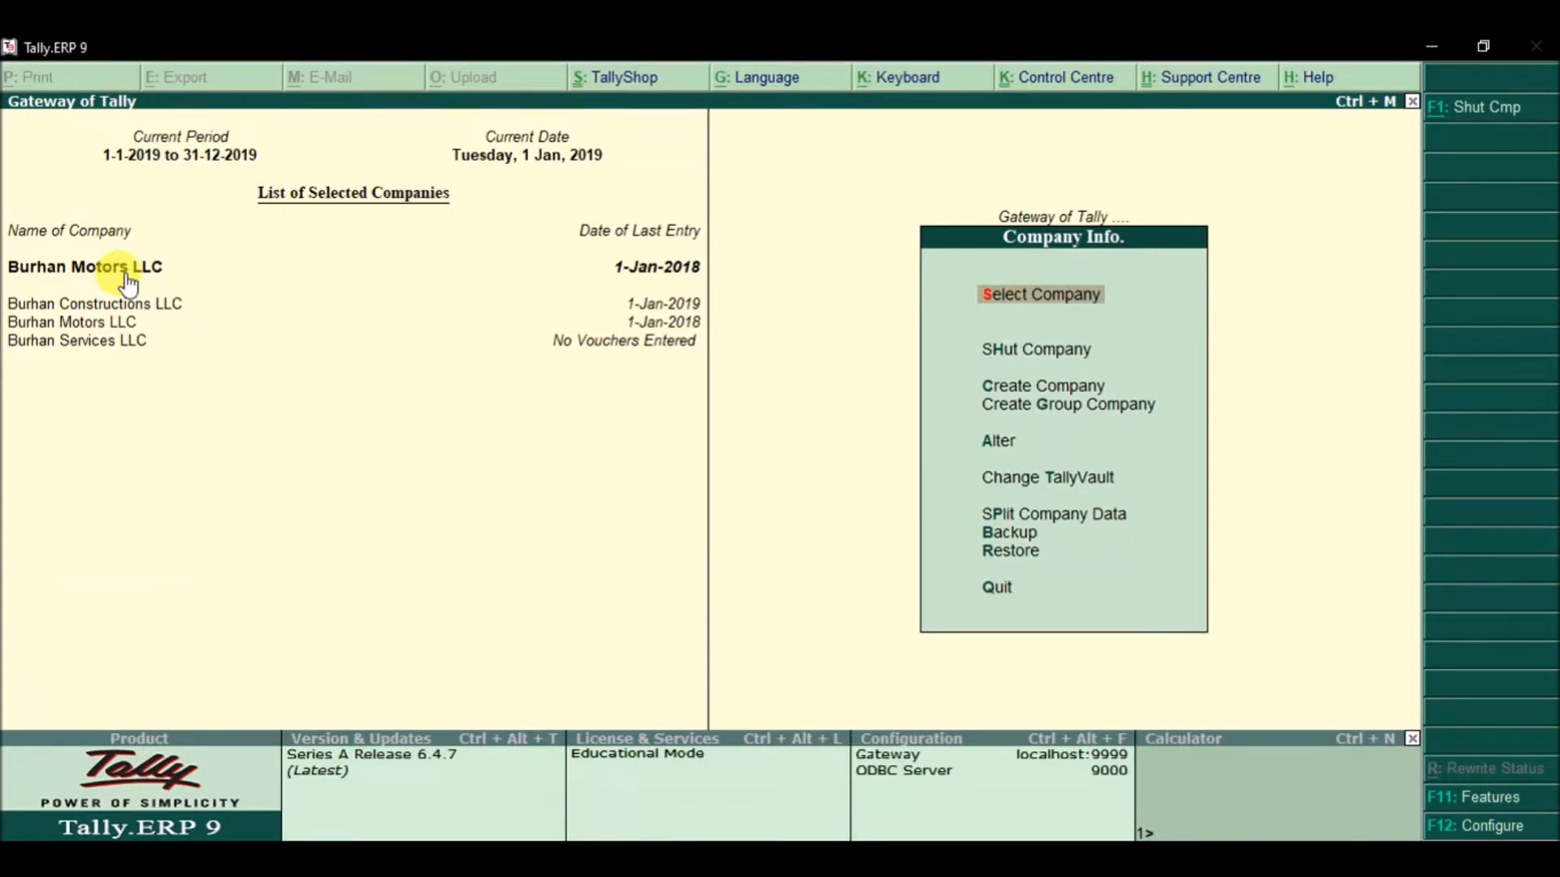
pyautogui.press('Escape')
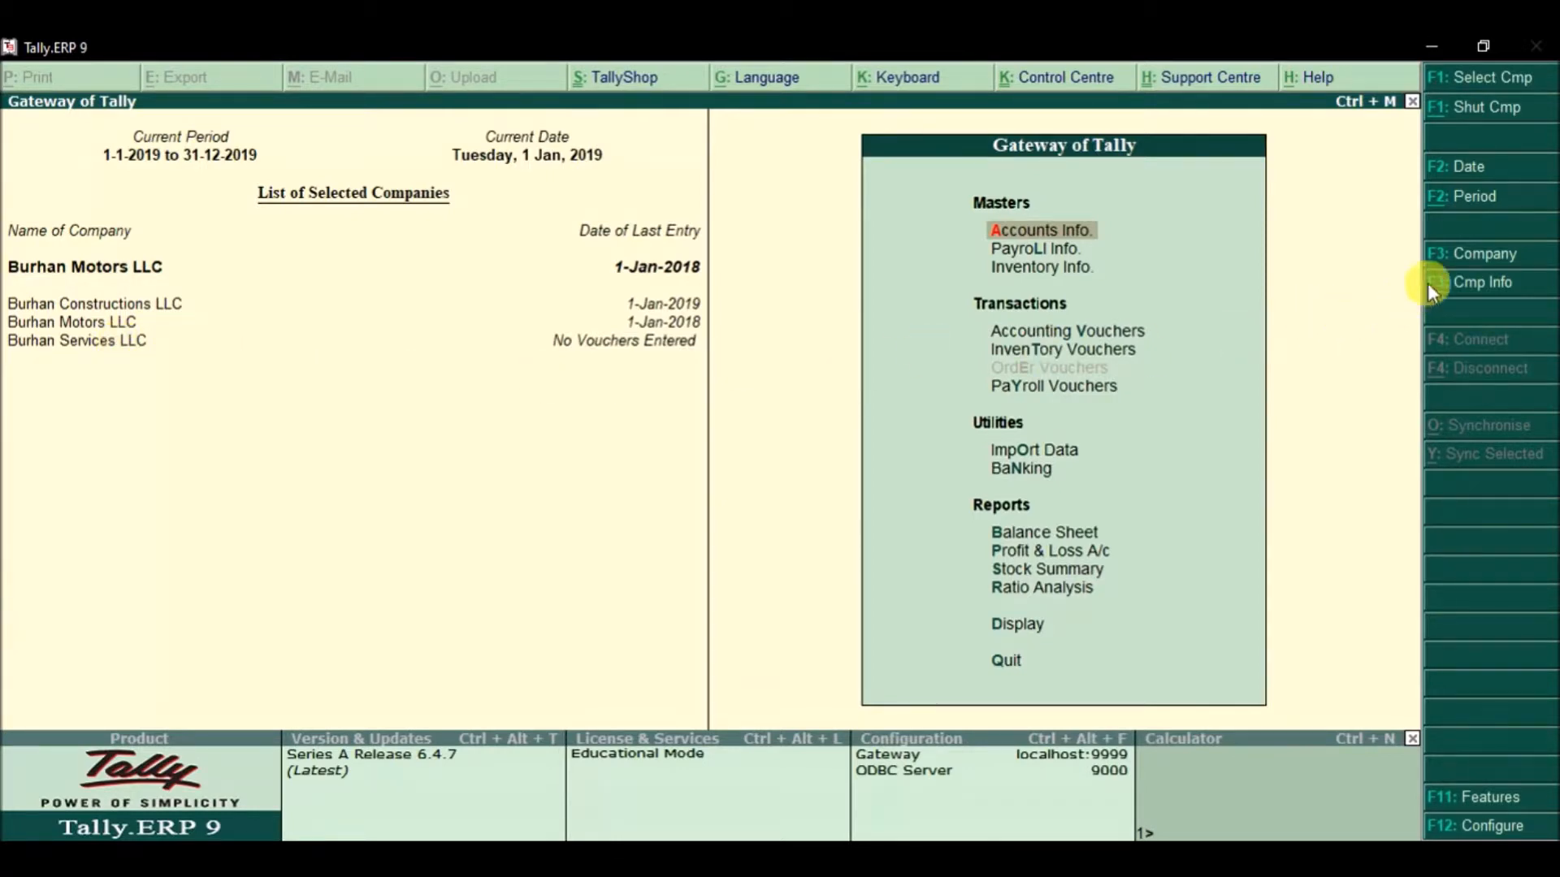
# Step: Switch the current company to Burhan Services LLC from the loaded companies
pyautogui.click(1476, 258)
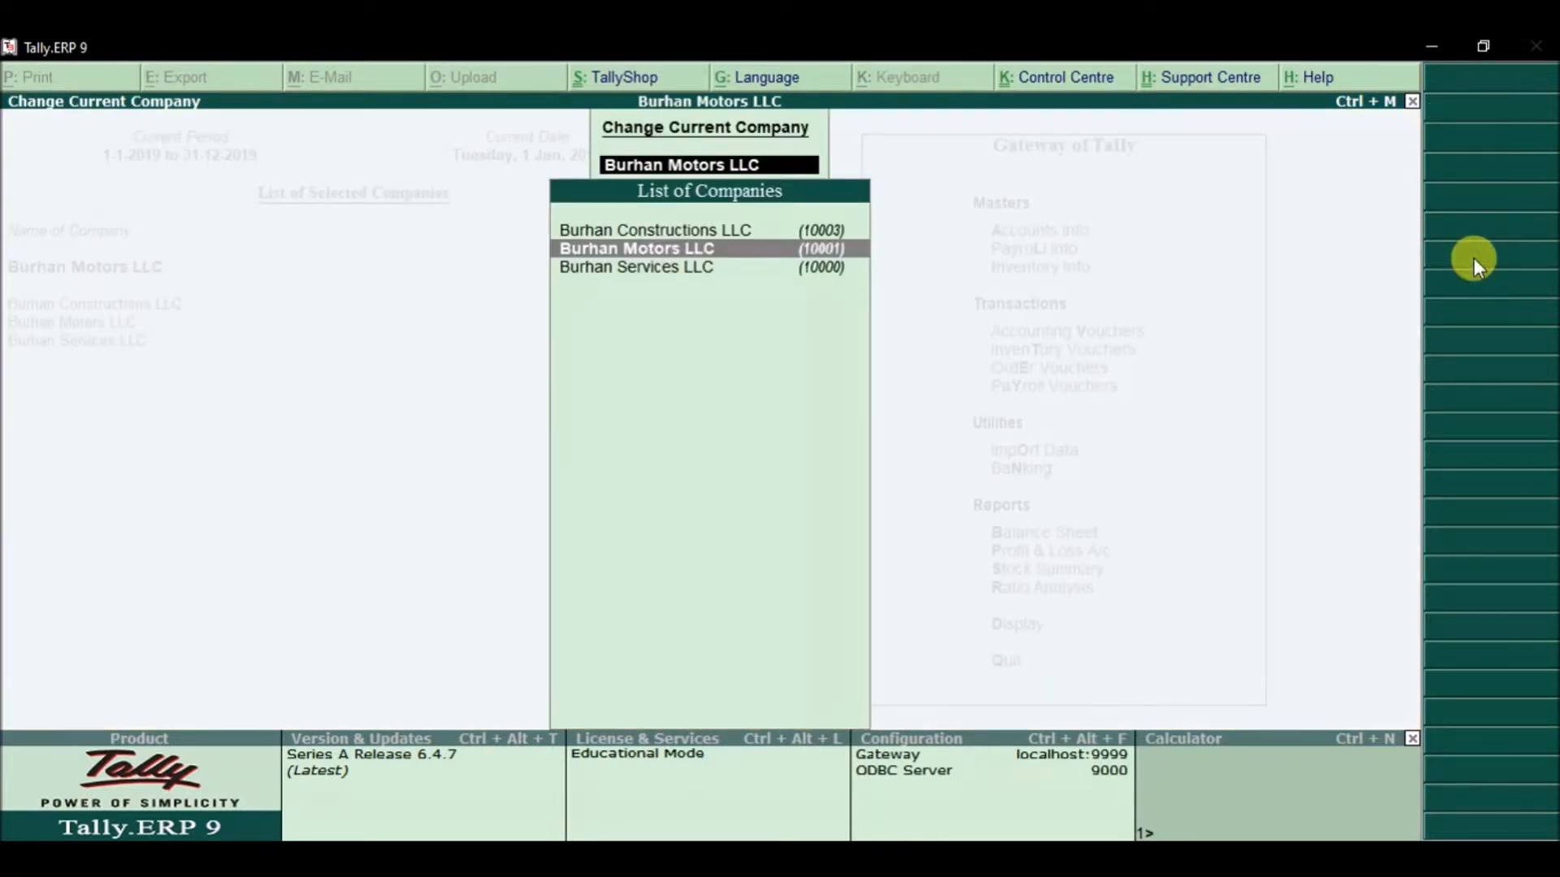
pyautogui.press('Down')
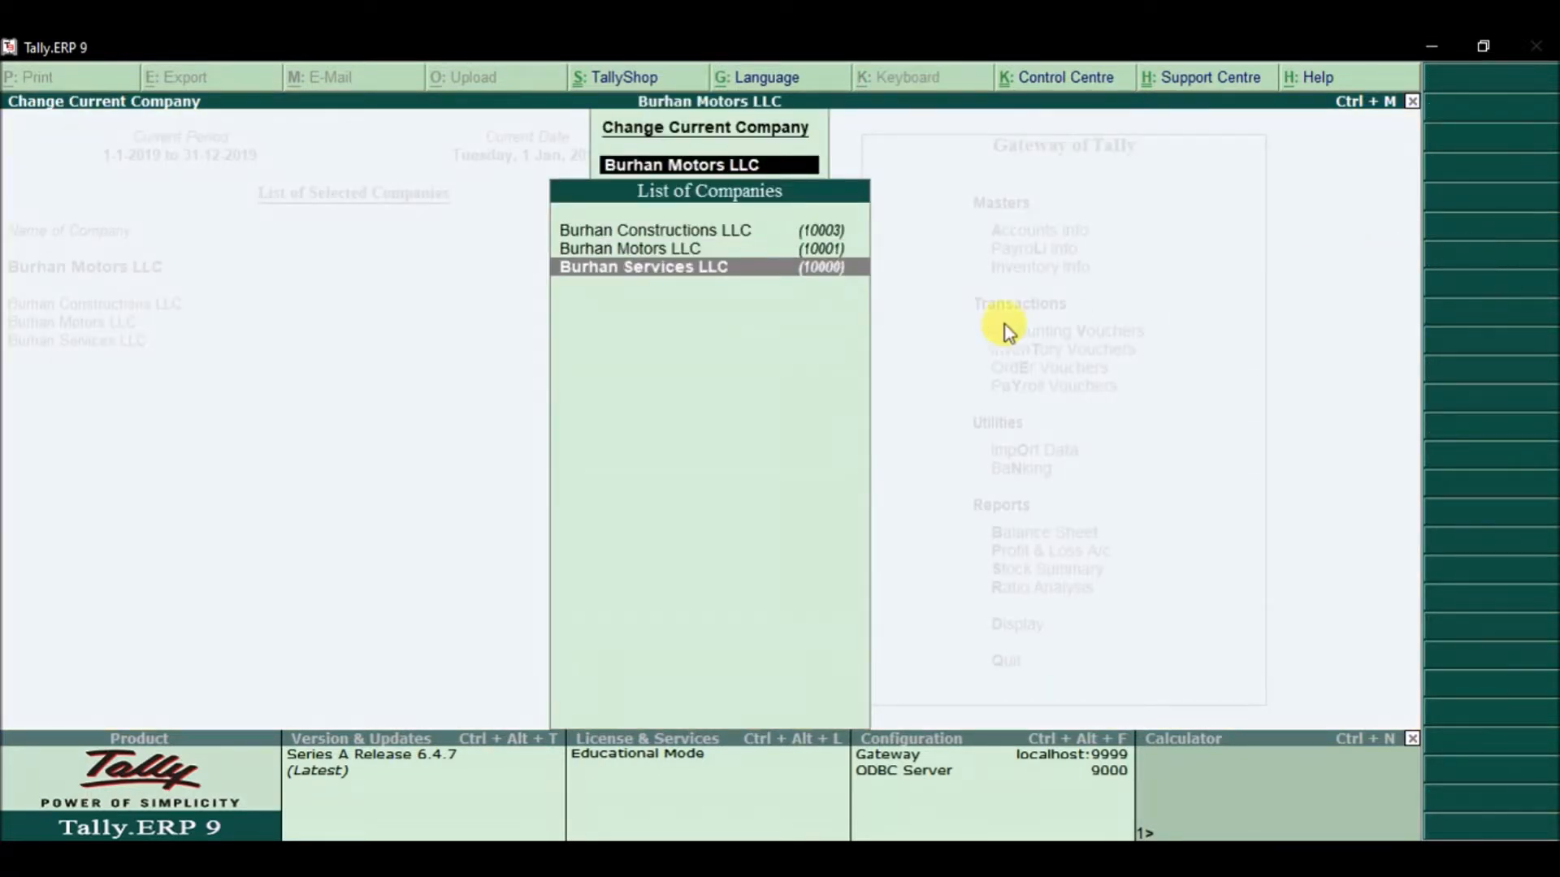
pyautogui.click(754, 268)
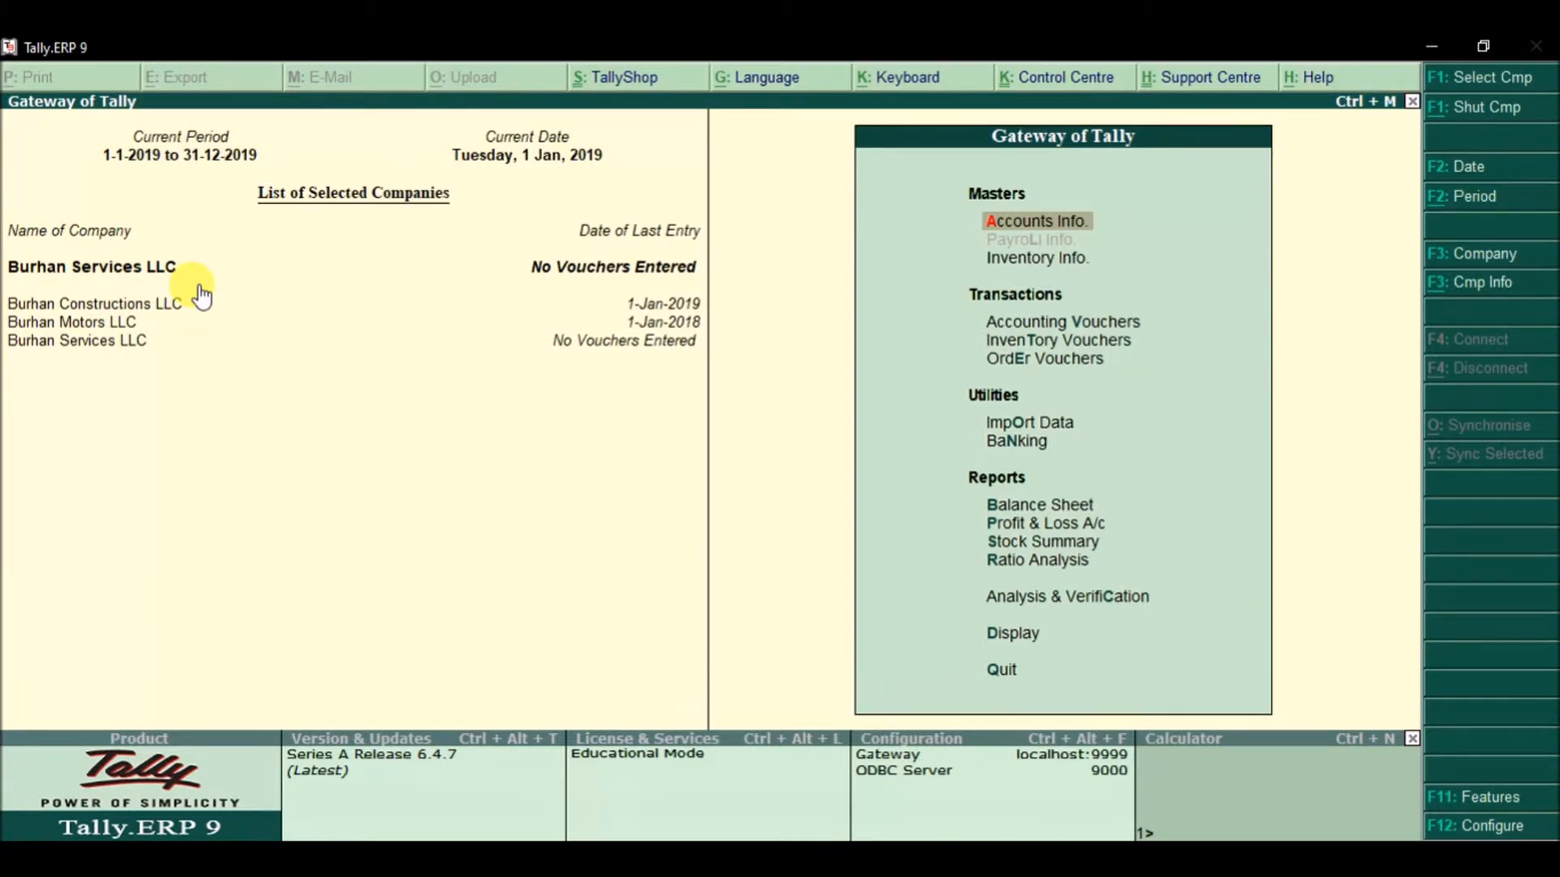
# Step: Close the company selection list, leaving Burhan Services LLC current with all three companies loaded
pyautogui.click(1474, 81)
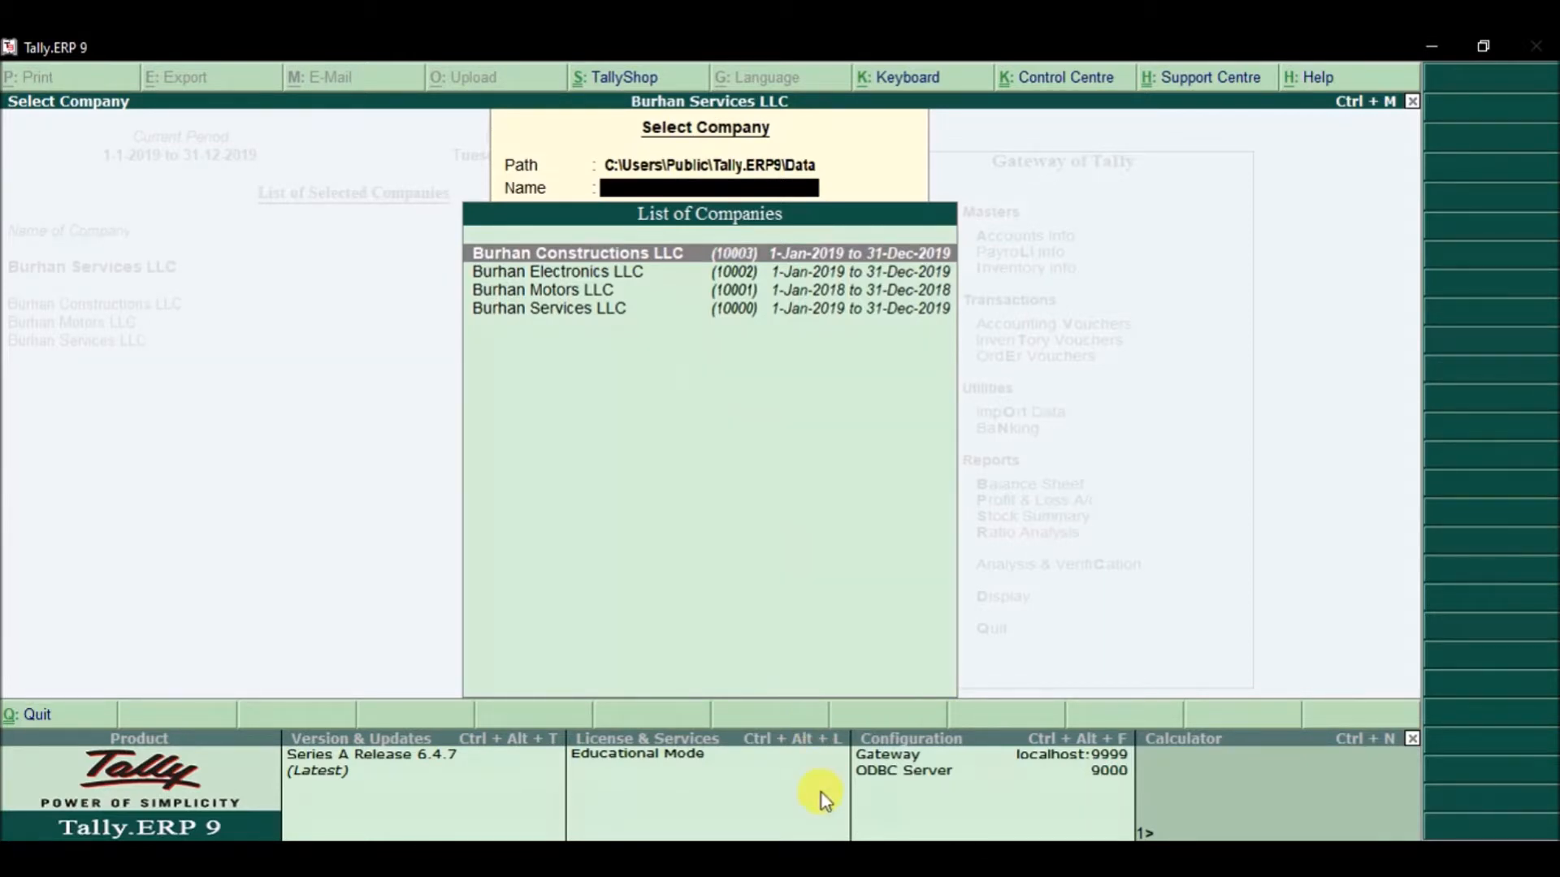
pyautogui.click(813, 860)
pyautogui.press('Escape')
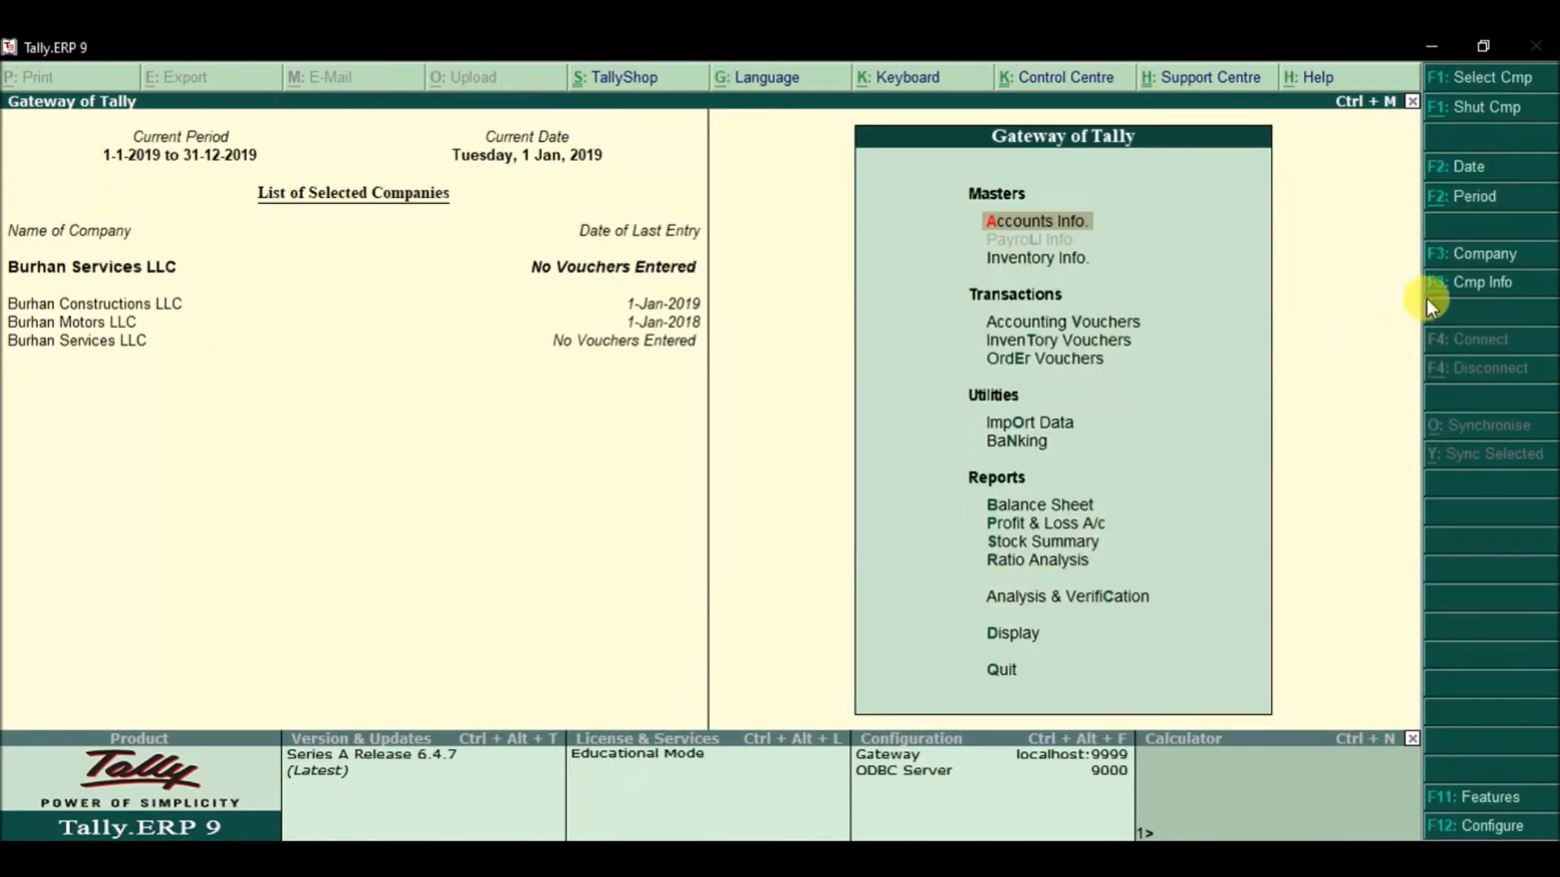
# Step: Start a new group company via Company Info's Create Group Company option
pyautogui.click(1472, 303)
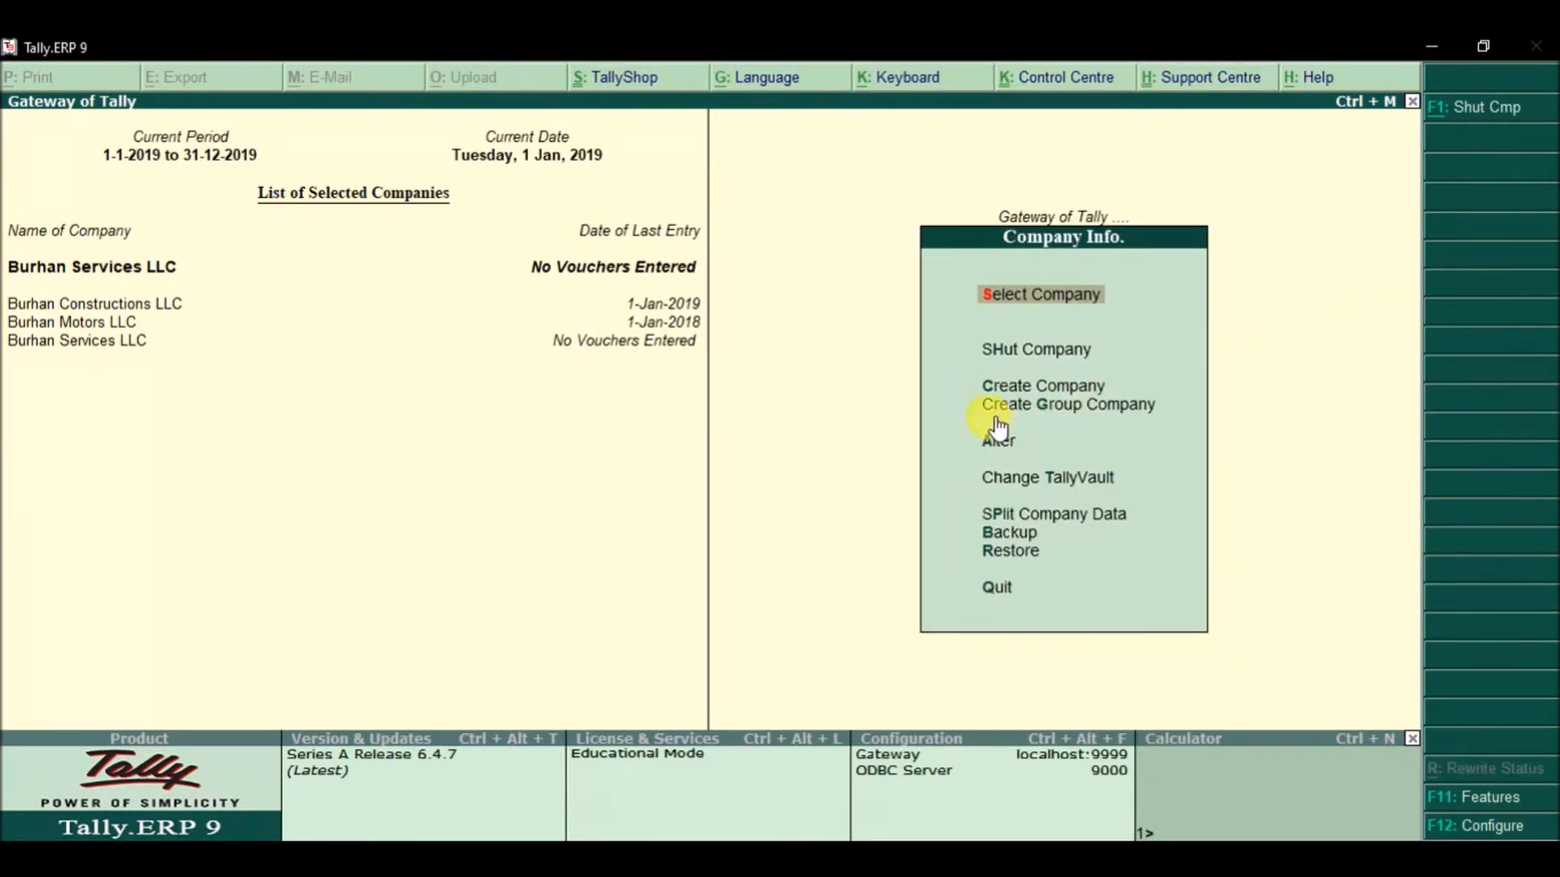
pyautogui.click(1056, 416)
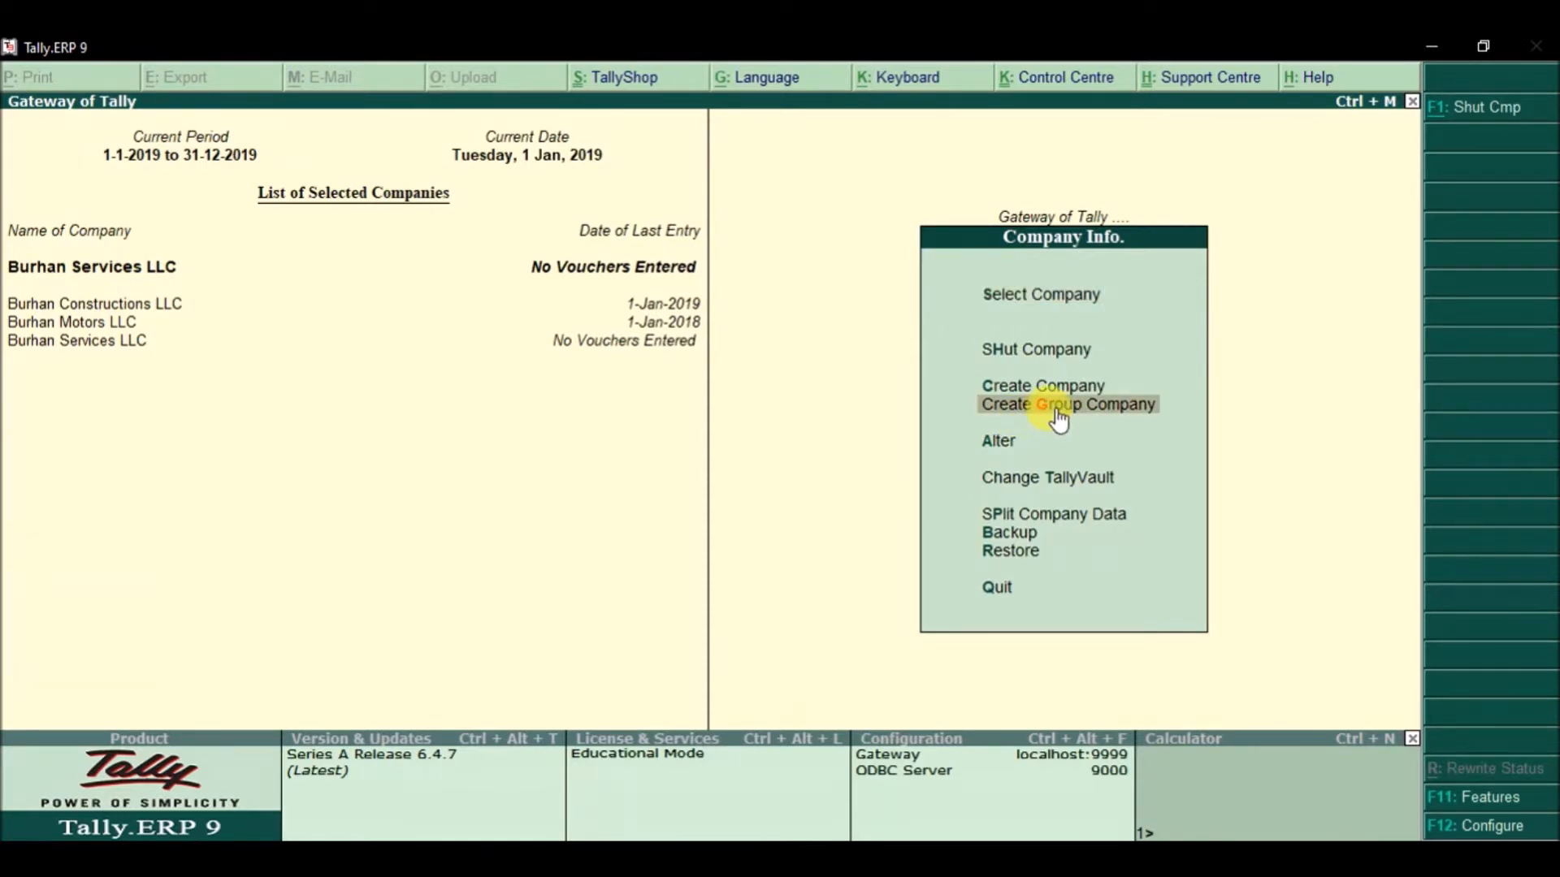
pyautogui.click(1055, 407)
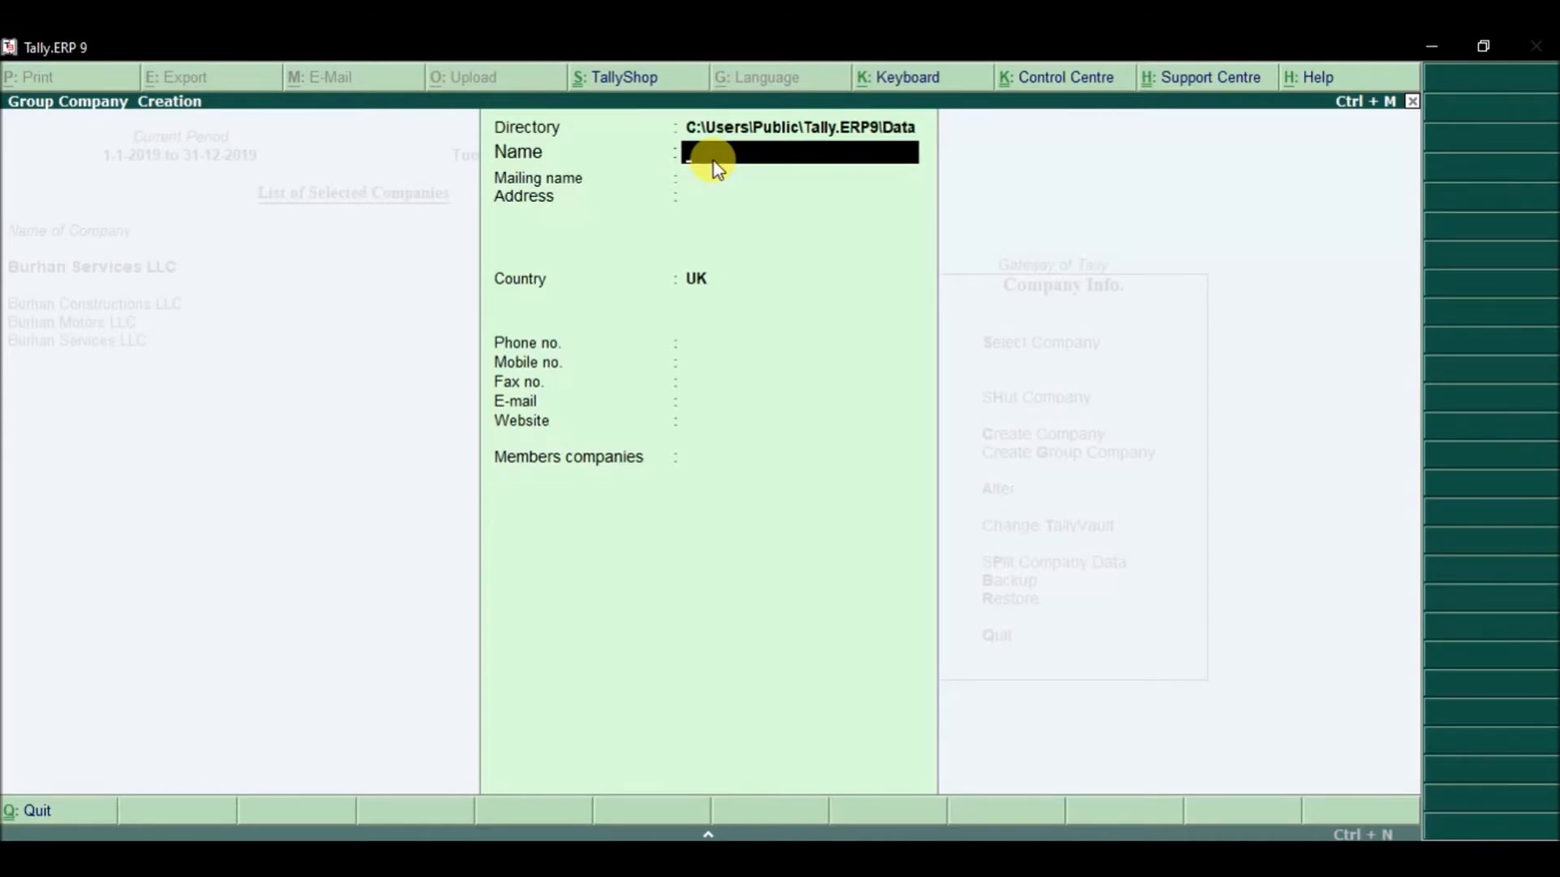
# Step: Name the group company 'Burhan Group of Companies', keeping the same mailing name
pyautogui.write('Burhan Group of C')
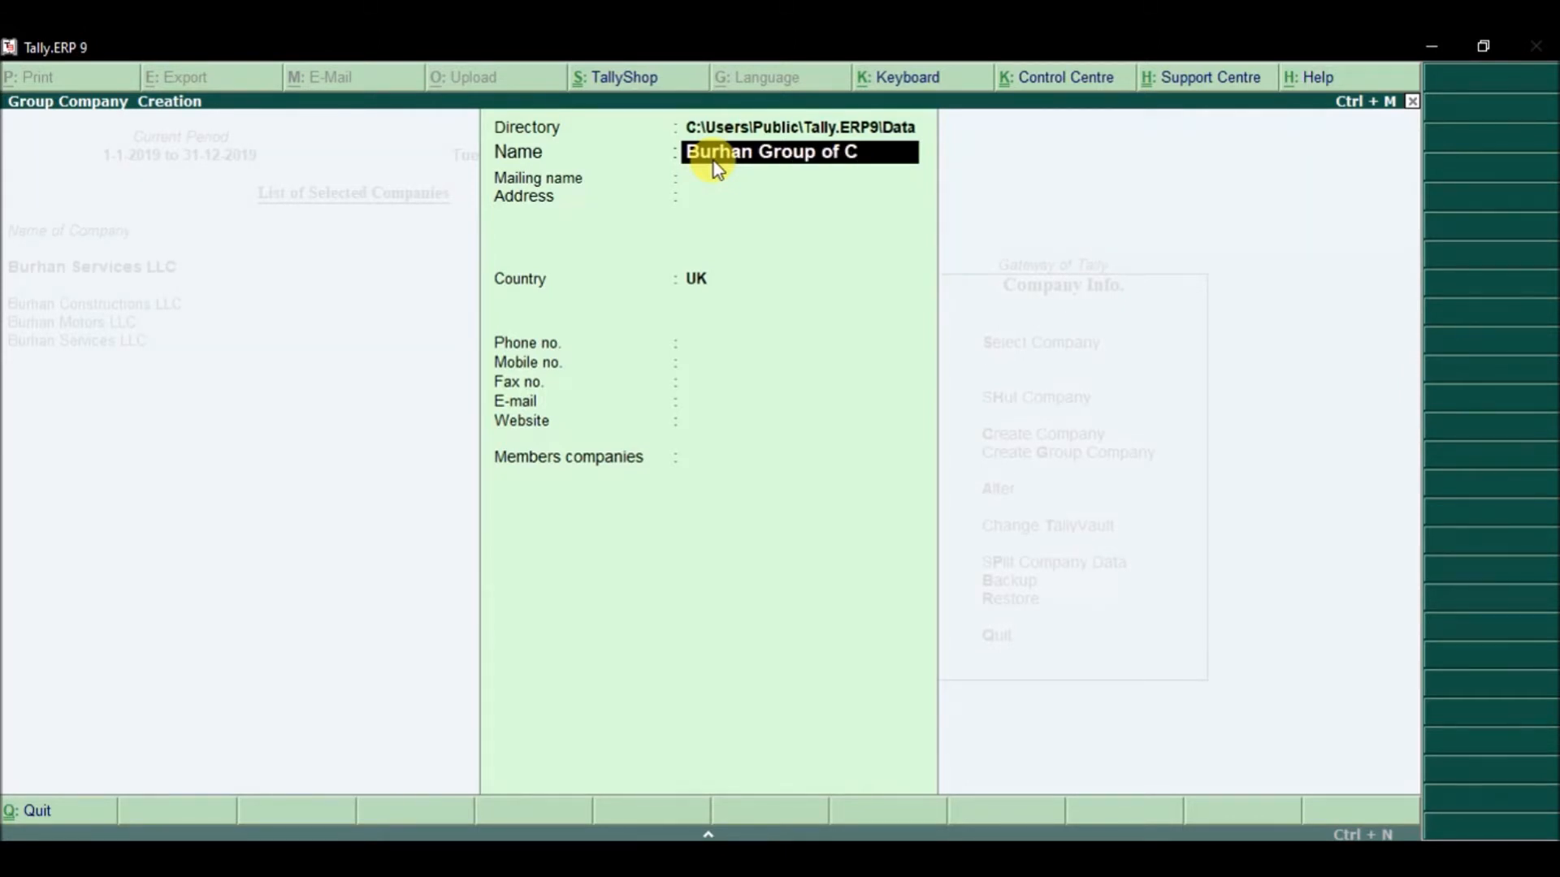
pyautogui.write('ompanies')
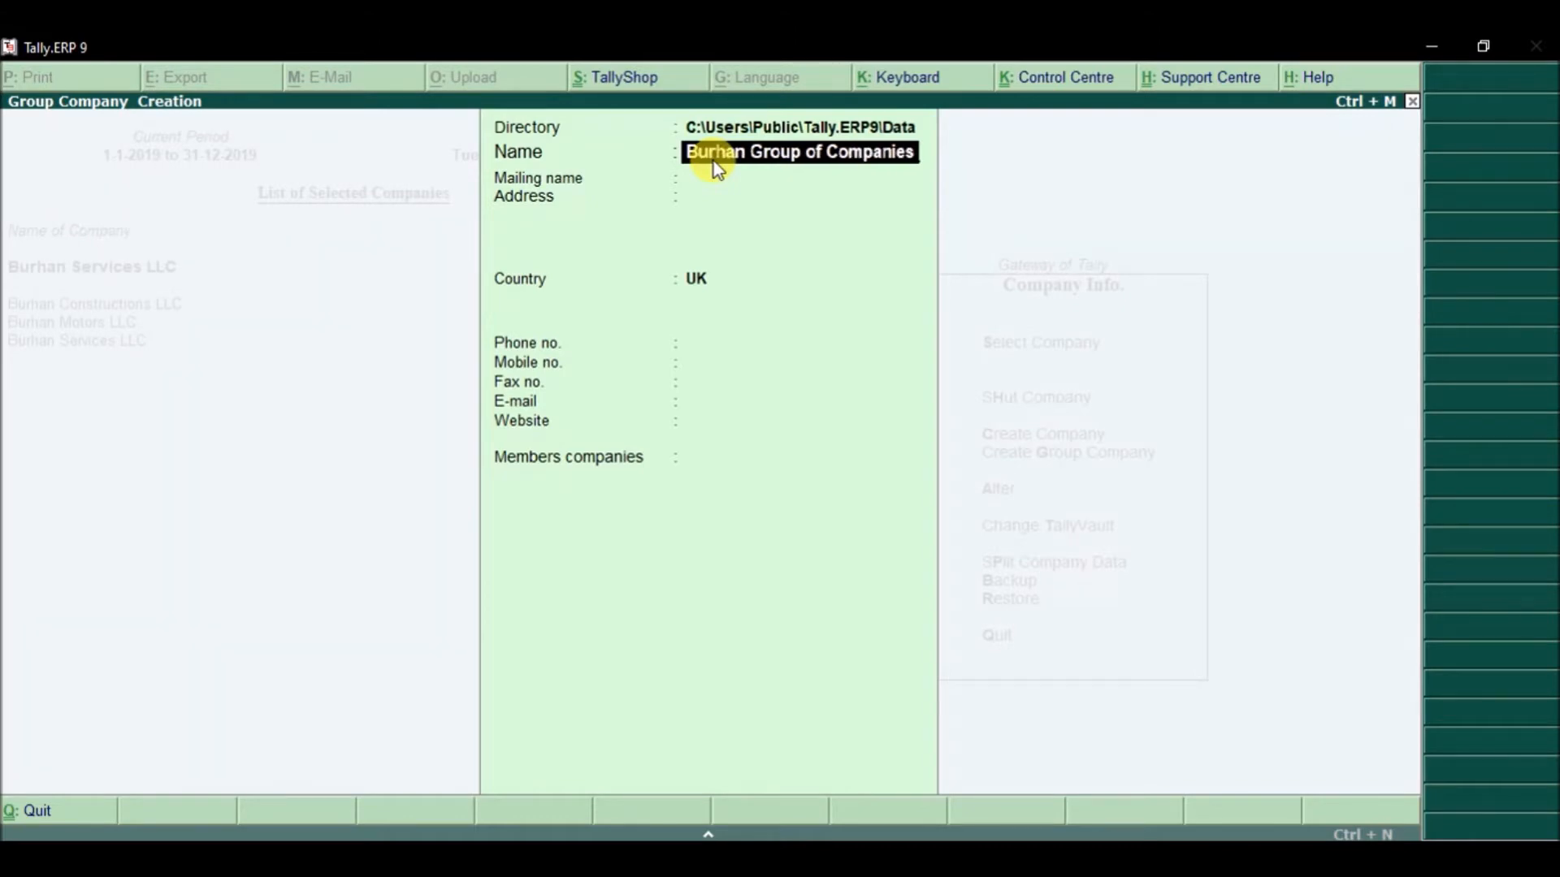
pyautogui.press('Return')
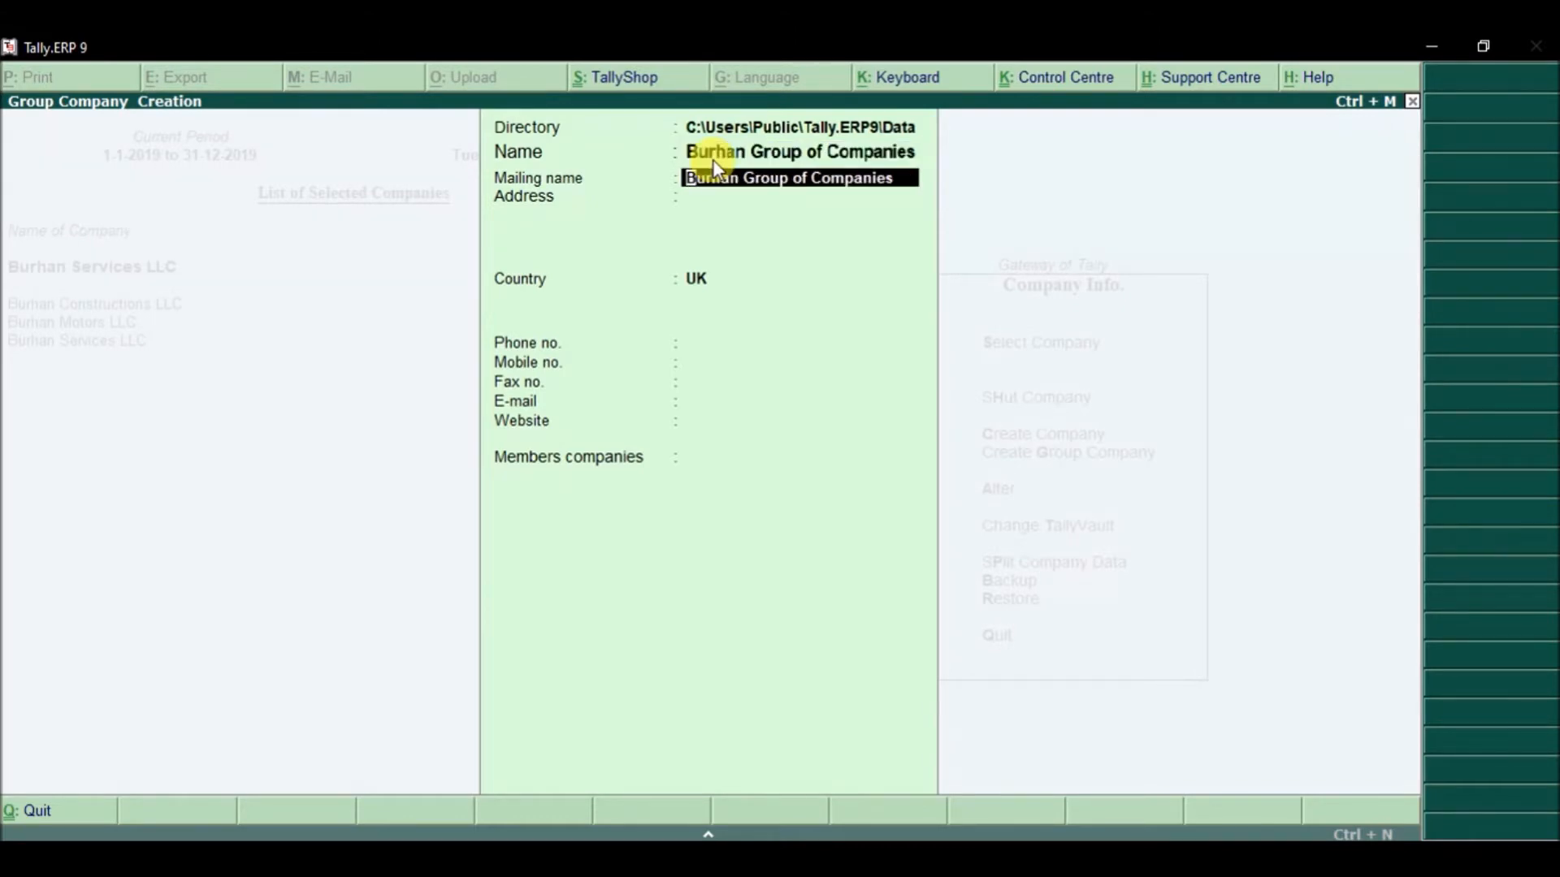
pyautogui.press('Return')
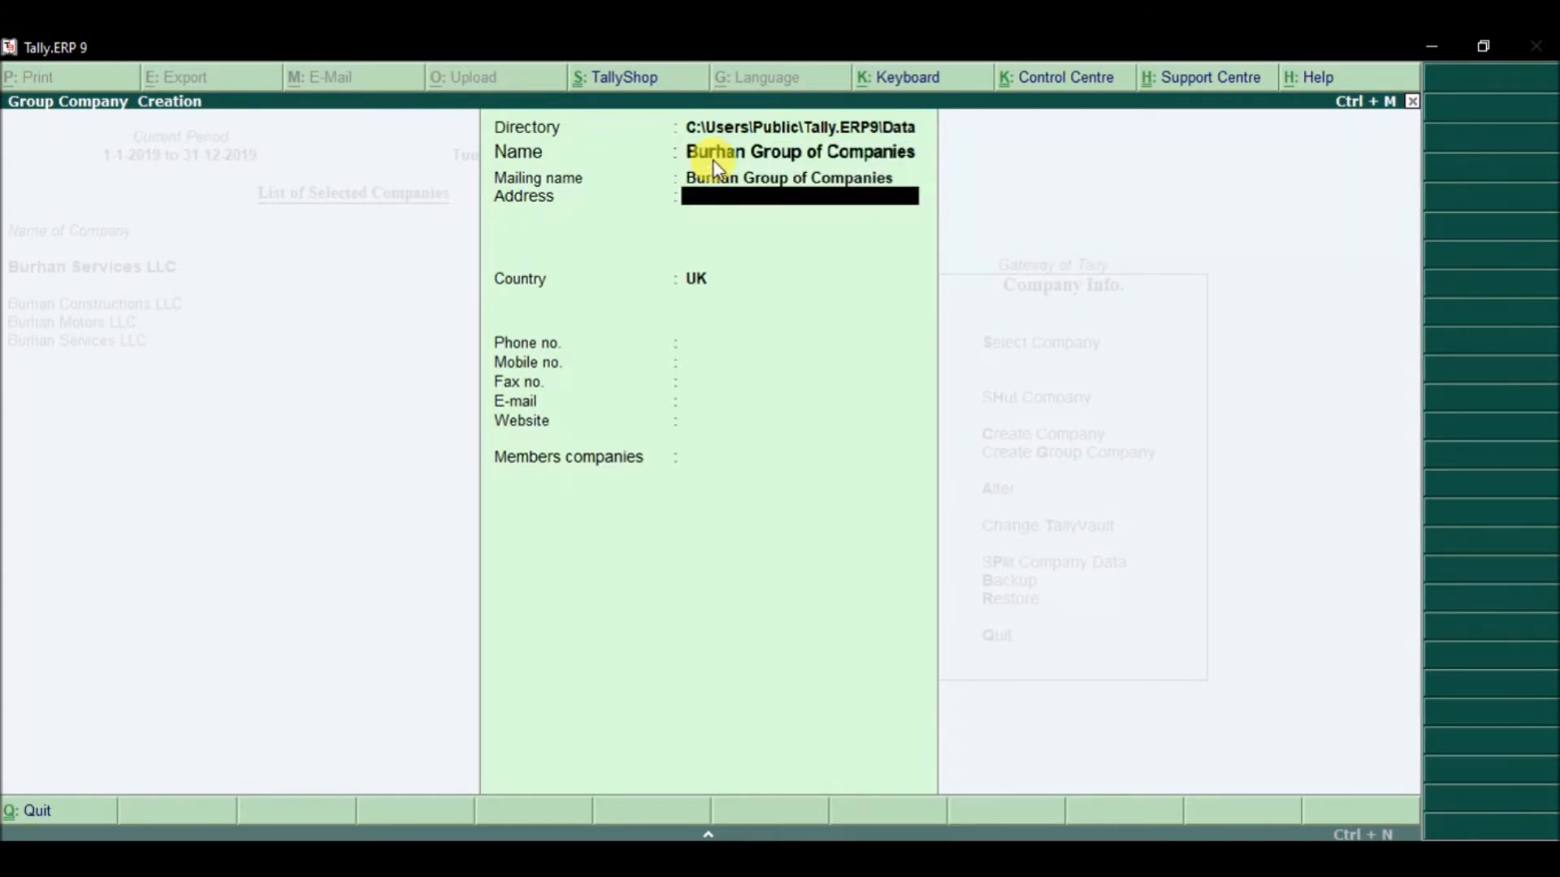
# Step: Enter the address 'Sheikh Zayed Road, Media City' and move on to Country
pyautogui.write('Sheikh Zayed Road, M')
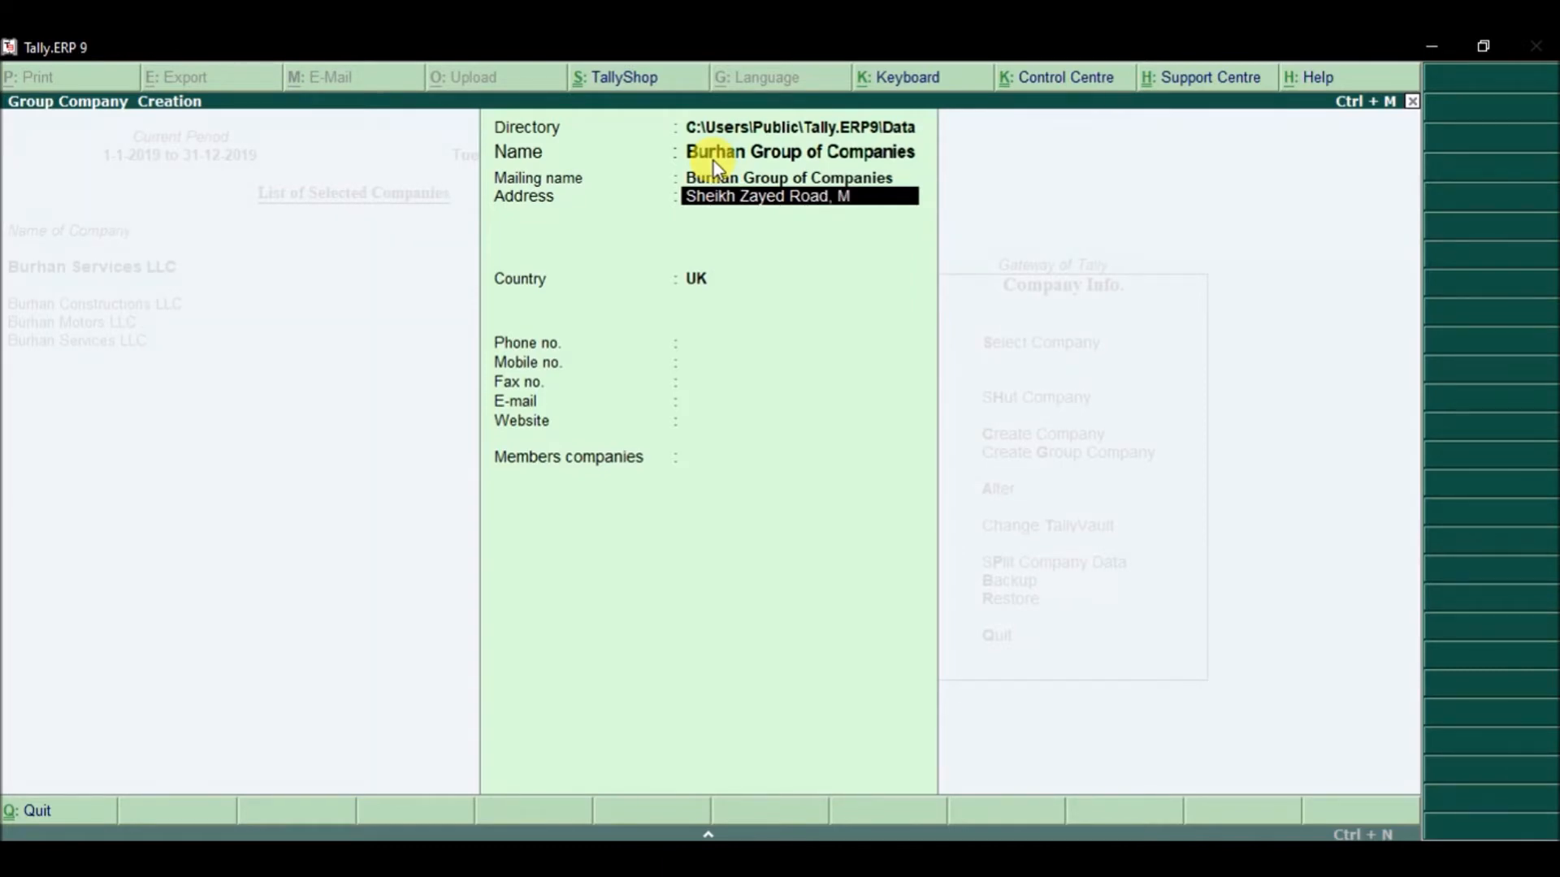
pyautogui.write('edia City')
pyautogui.press('Return')
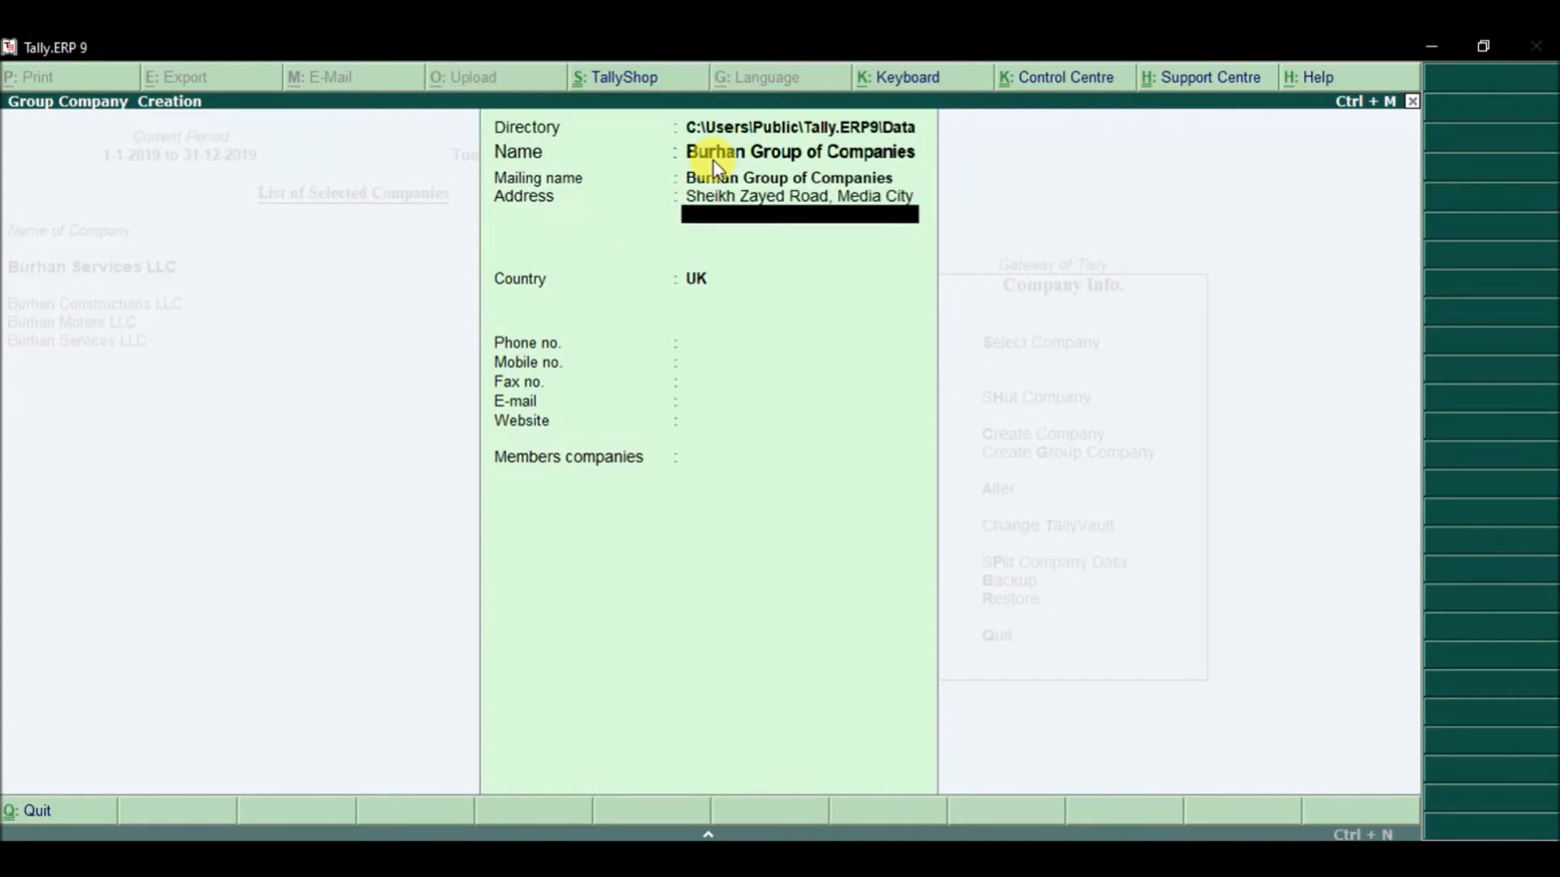
pyautogui.press('Return')
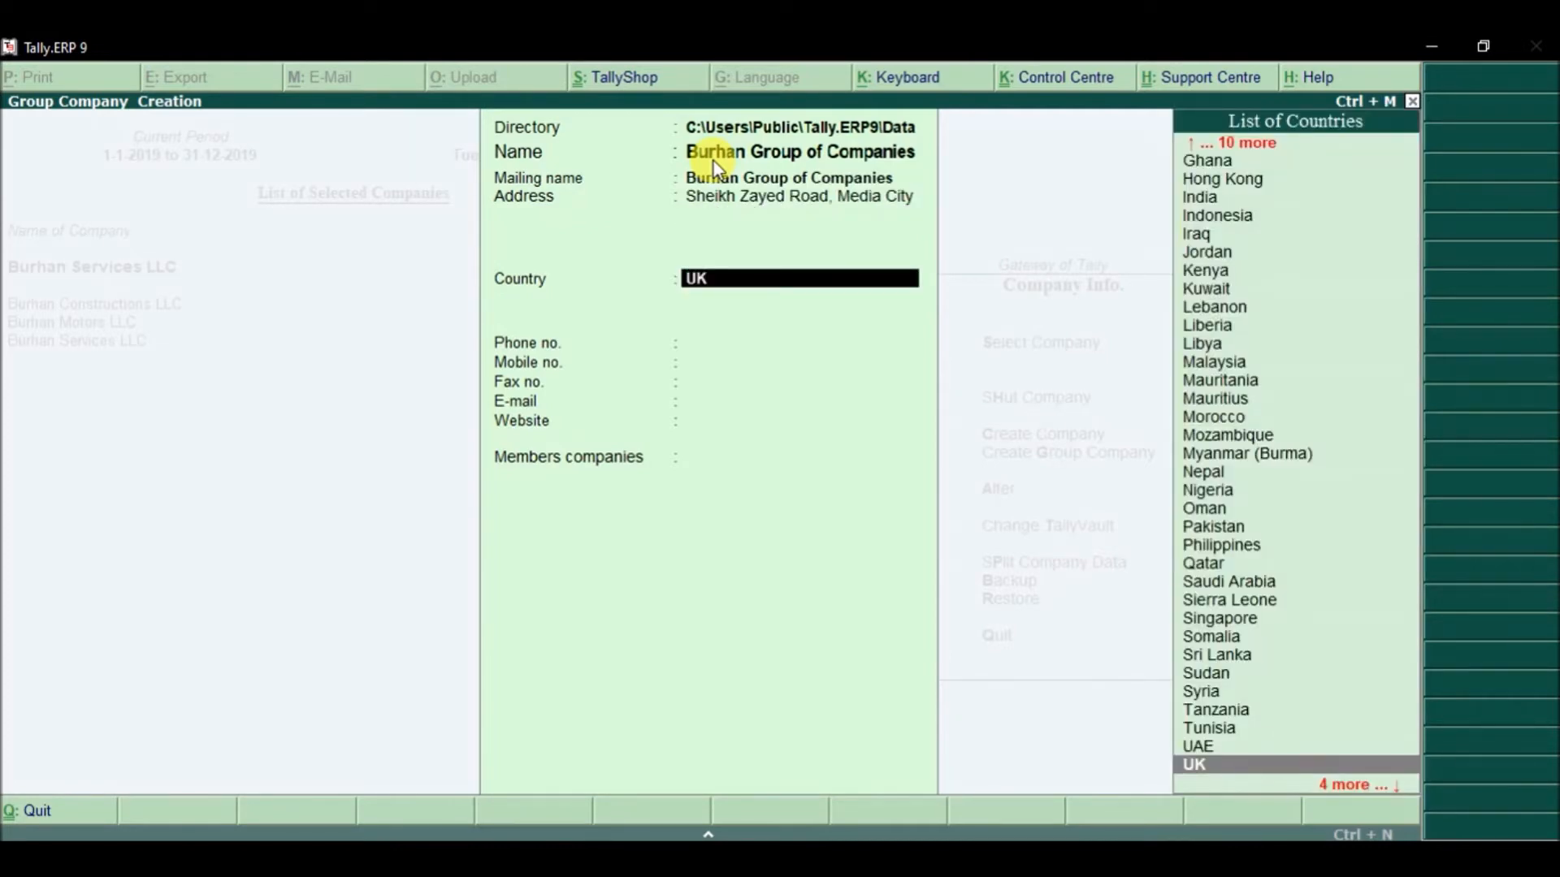
# Step: Set the group company's country to UAE and emirate to Dubai
pyautogui.write('Ua')
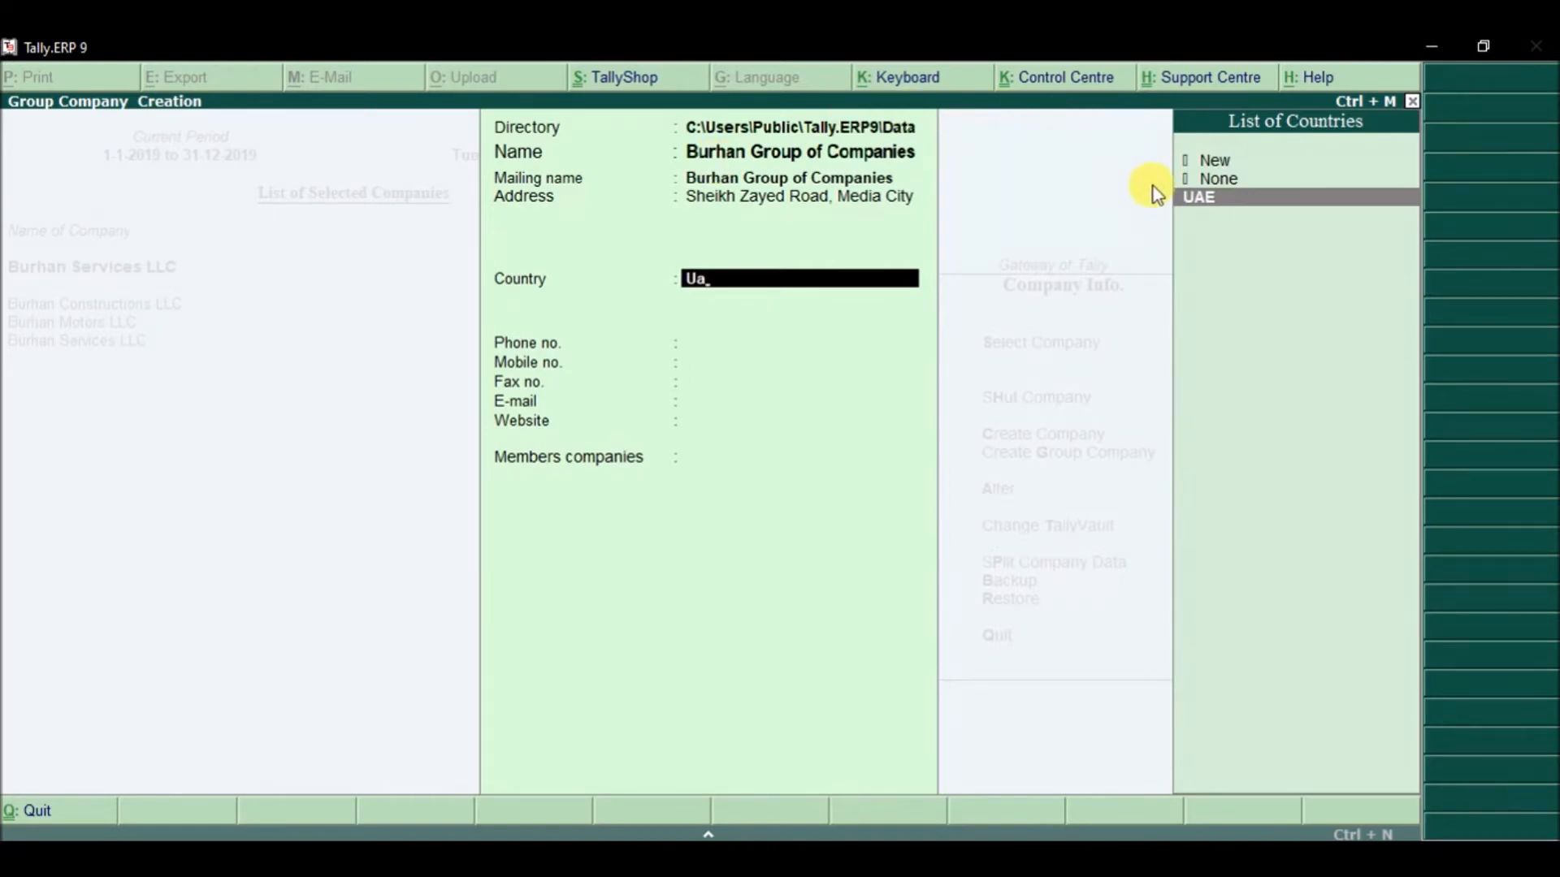
pyautogui.click(1203, 198)
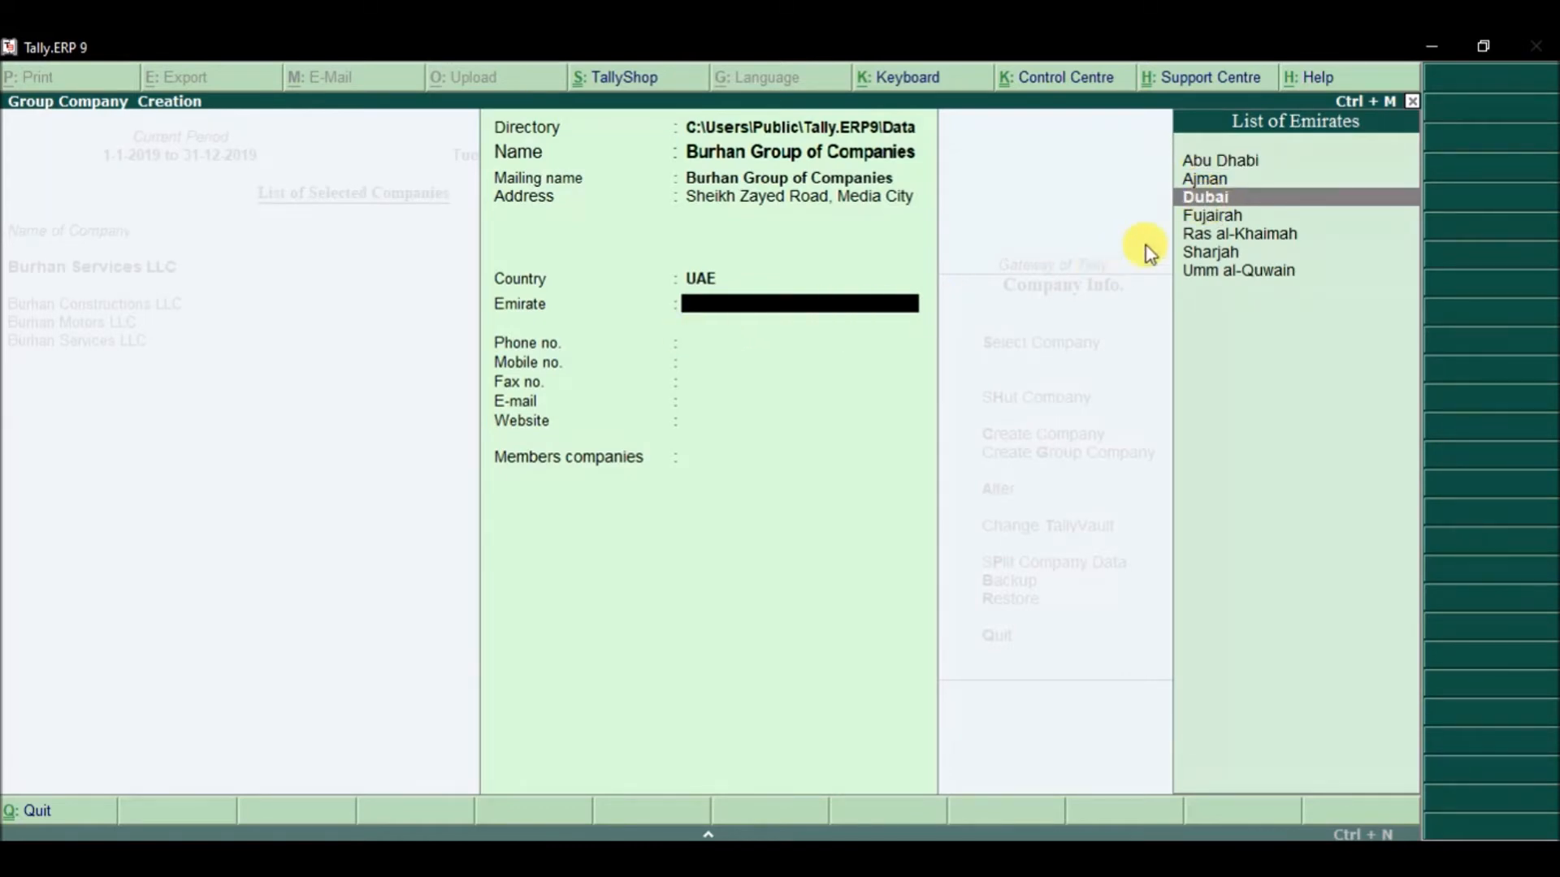
pyautogui.click(1209, 205)
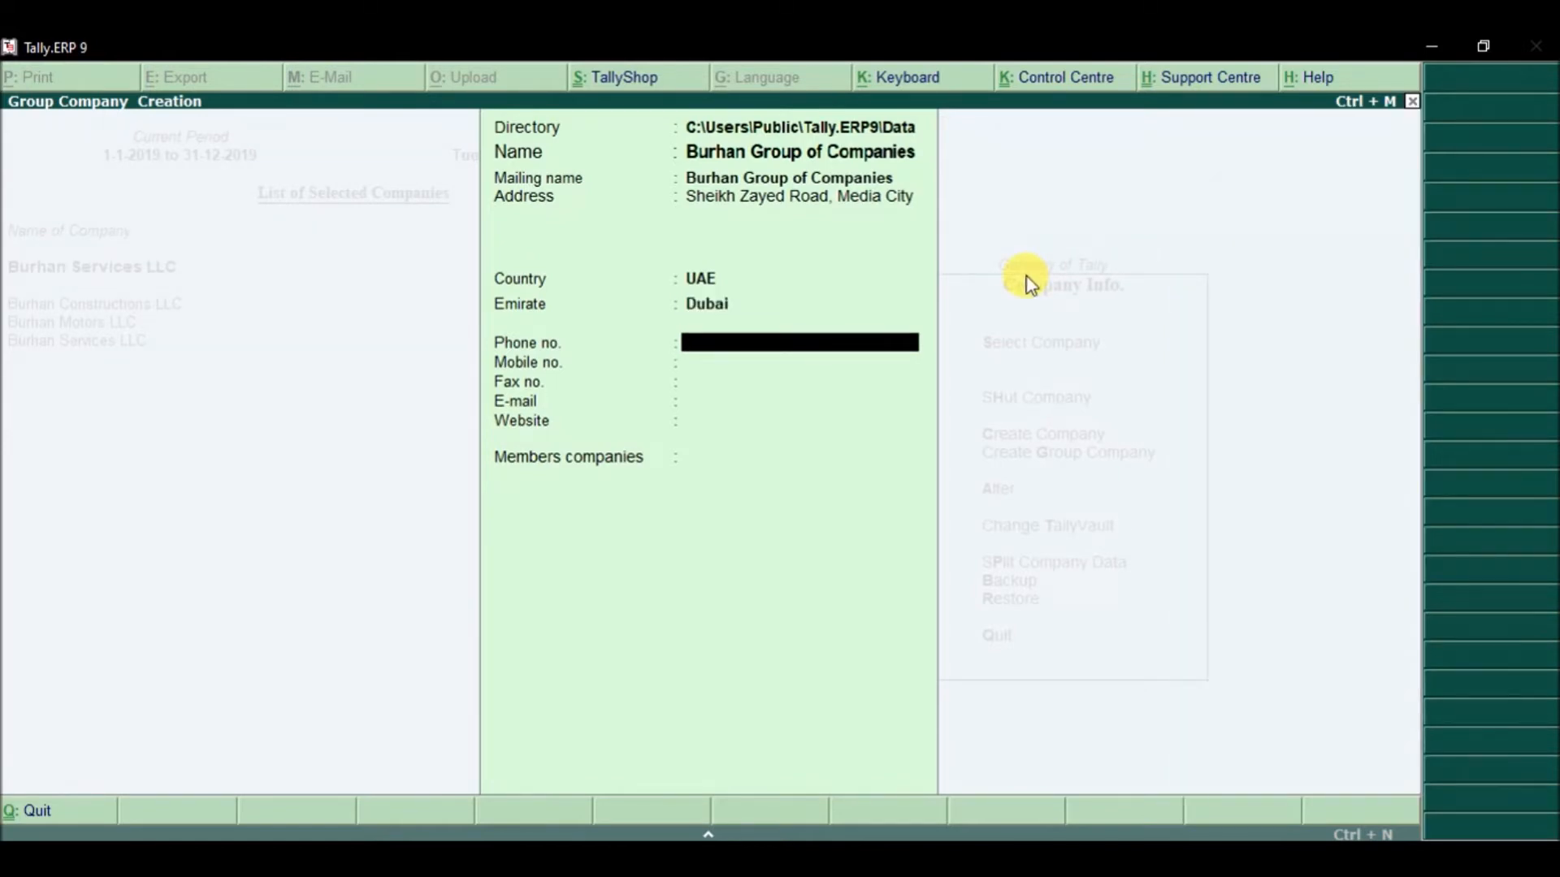
pyautogui.press('Return')
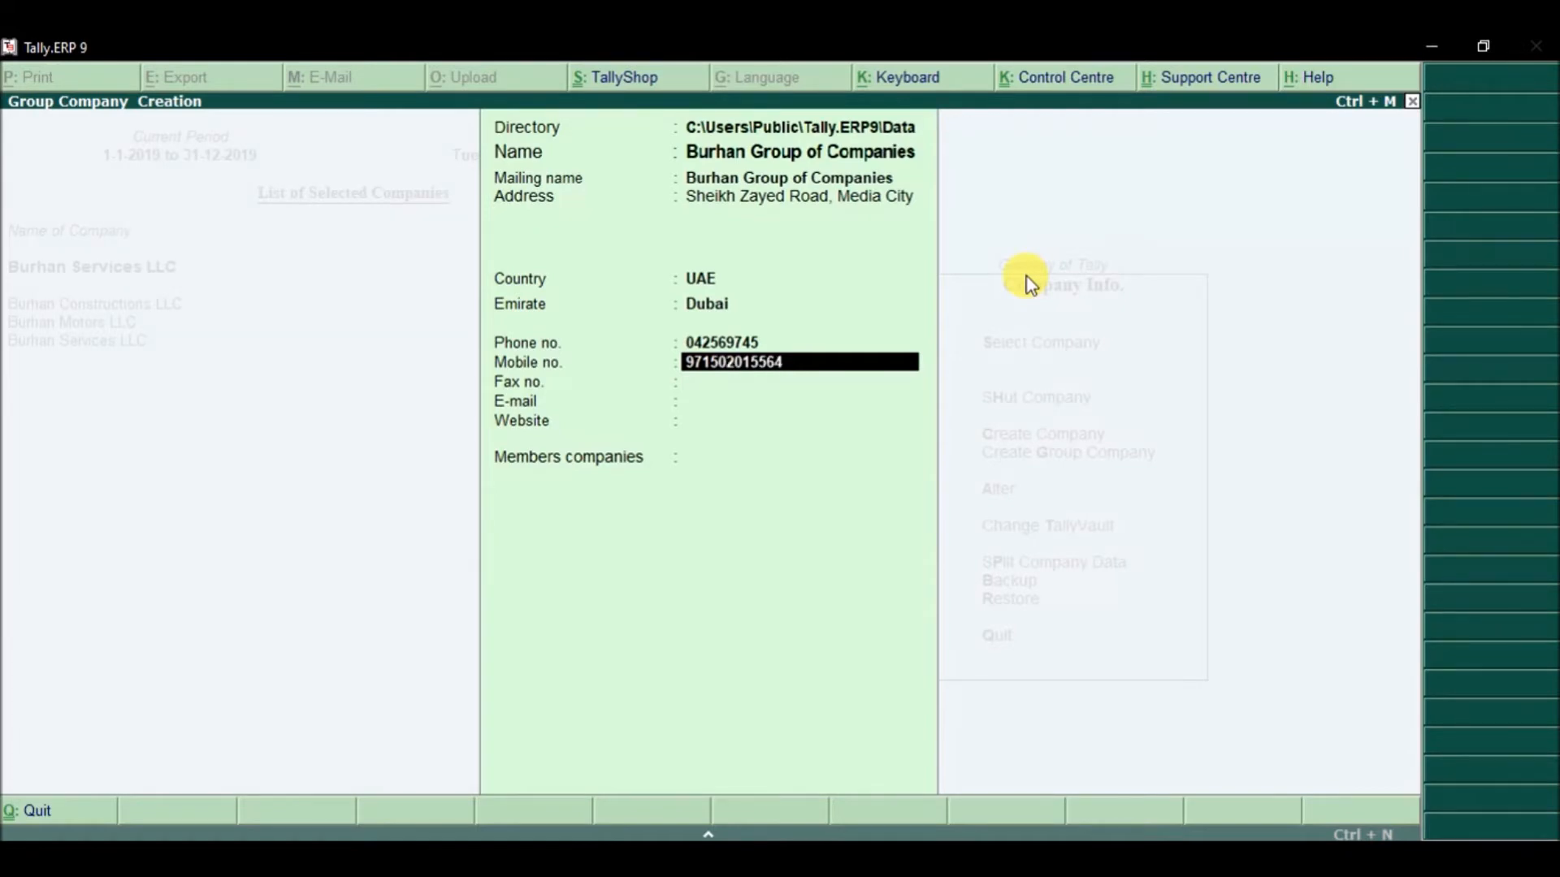
pyautogui.press('Return')
pyautogui.press('Return')
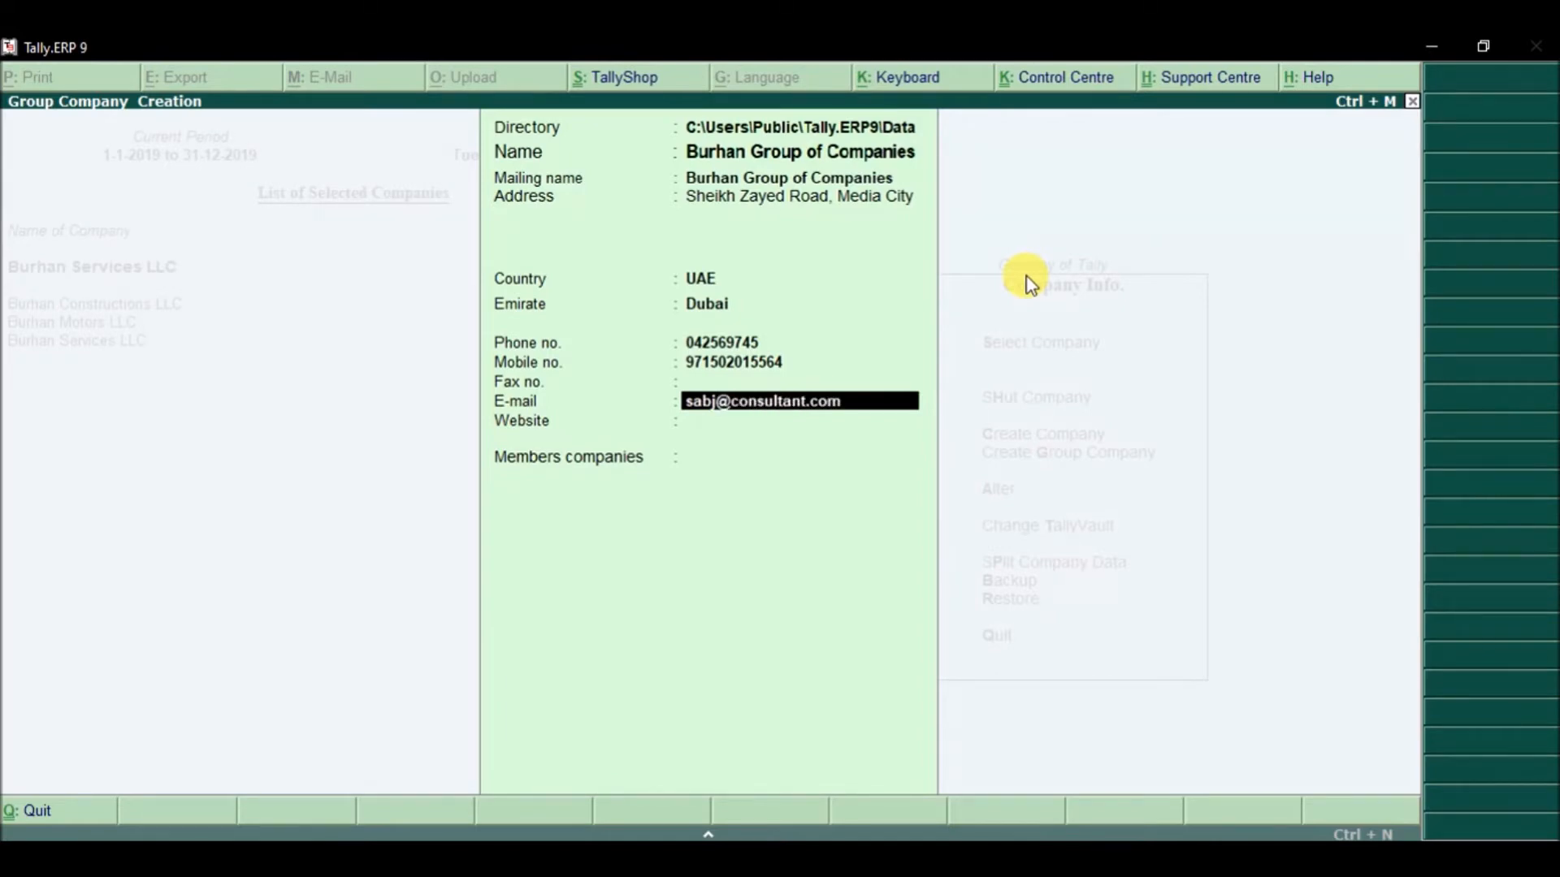
pyautogui.press('Return')
pyautogui.write('www.')
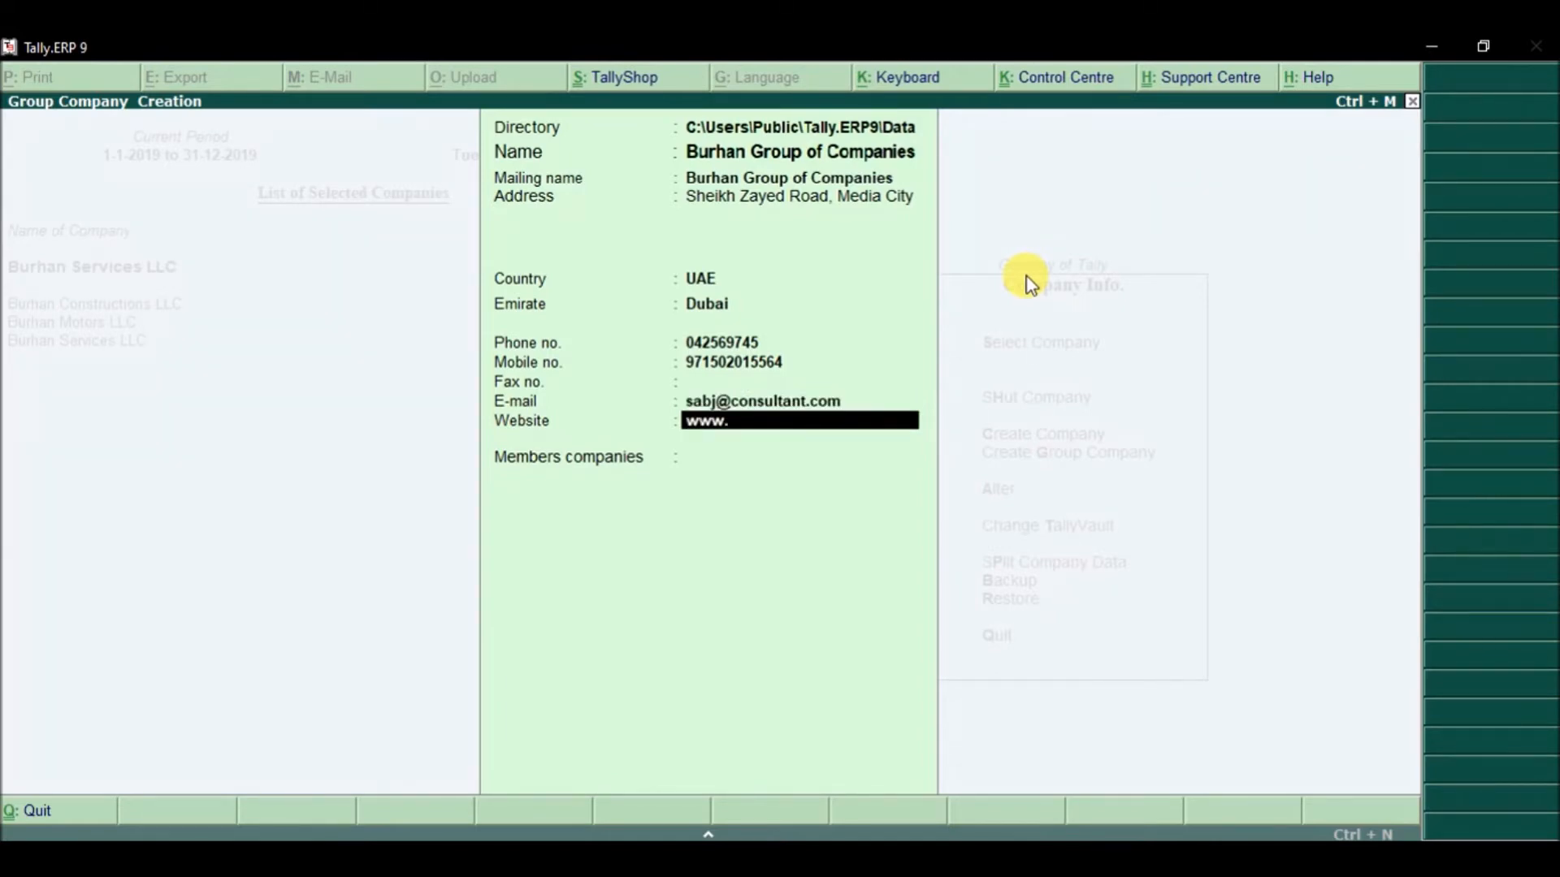
pyautogui.write('sm-consultants.com')
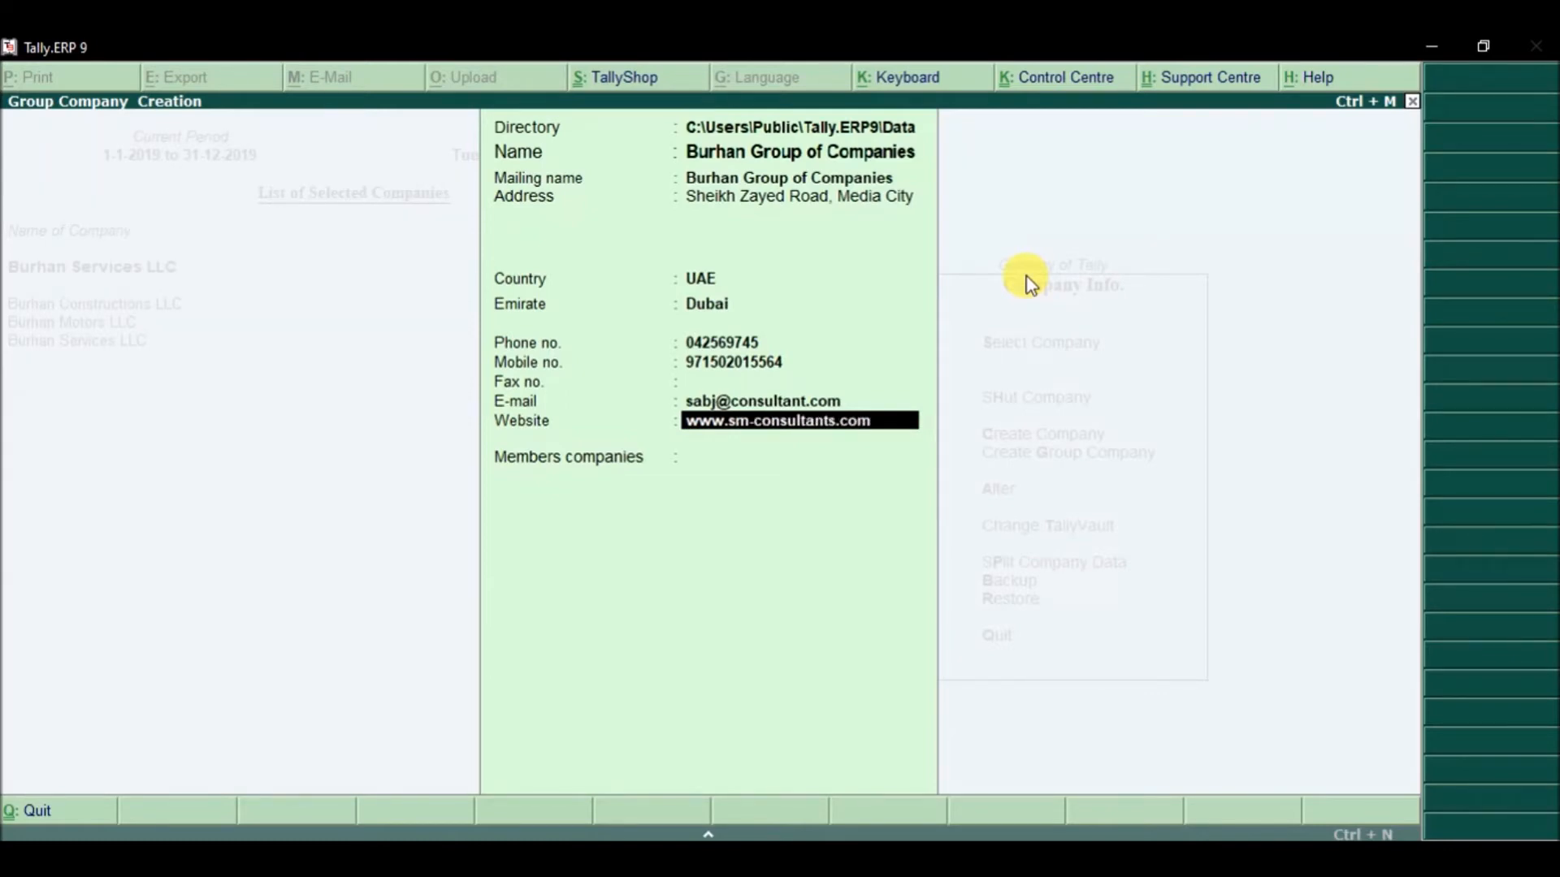
pyautogui.press('Return')
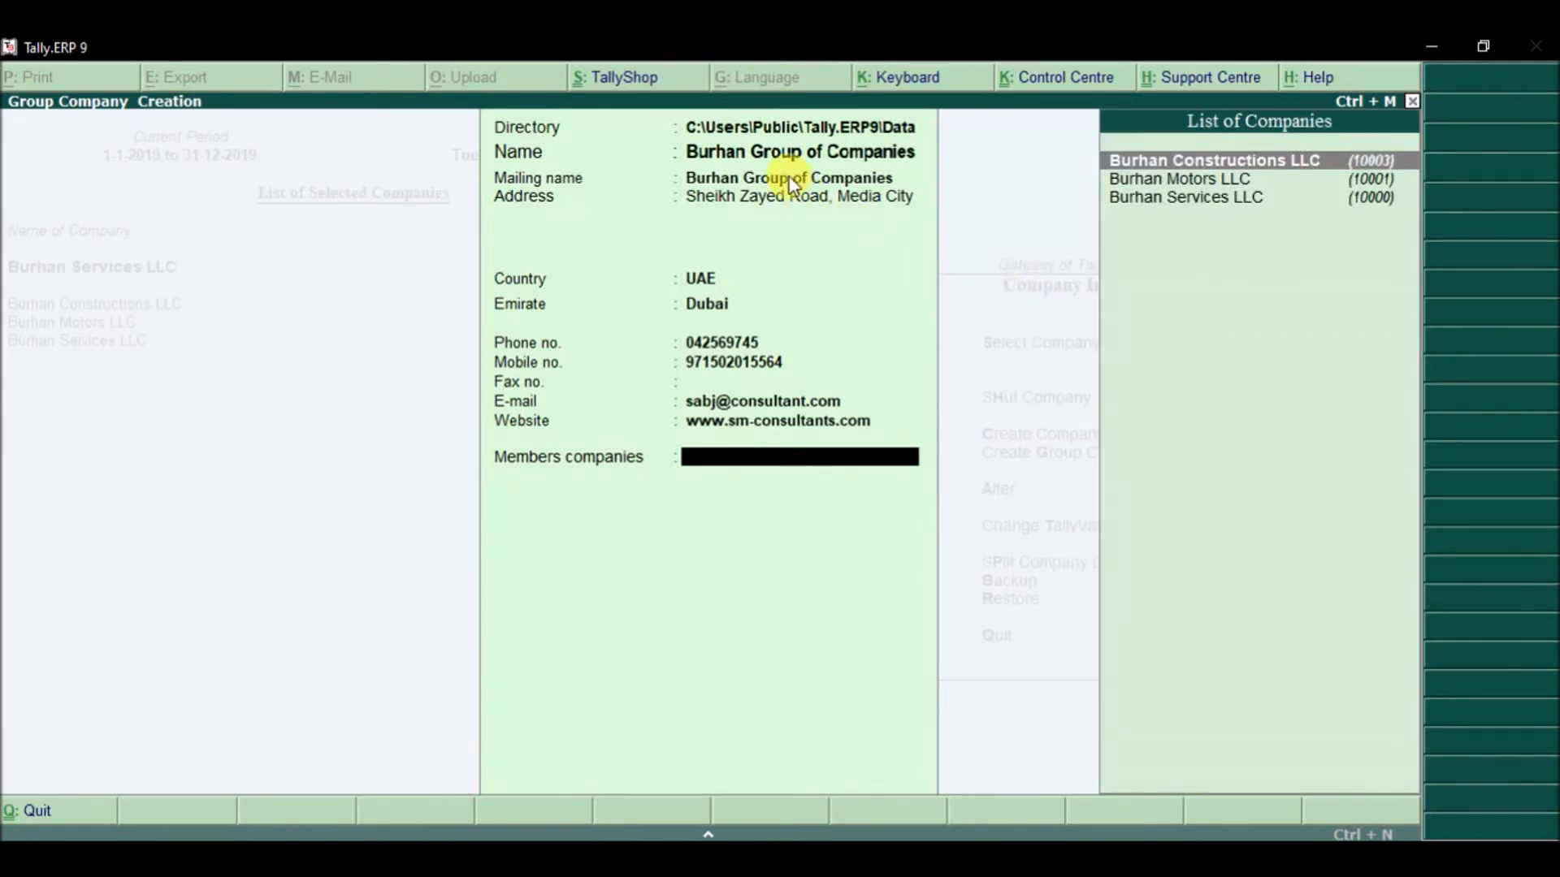
# Step: Add Burhan Constructions, Motors and Services LLC as members and save the group company
pyautogui.click(1234, 294)
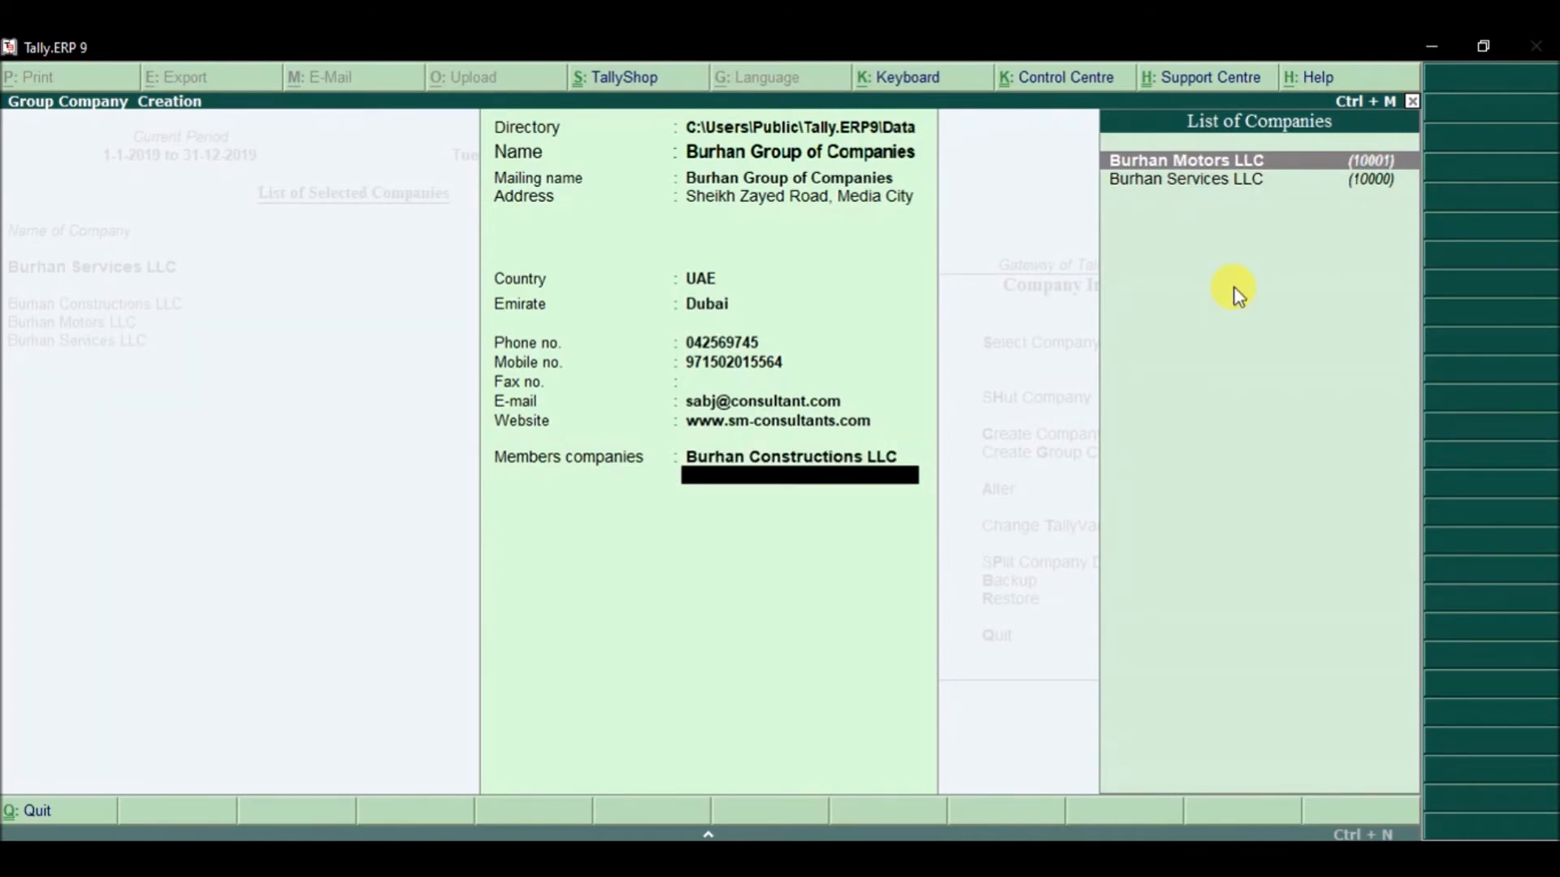
pyautogui.press('Return')
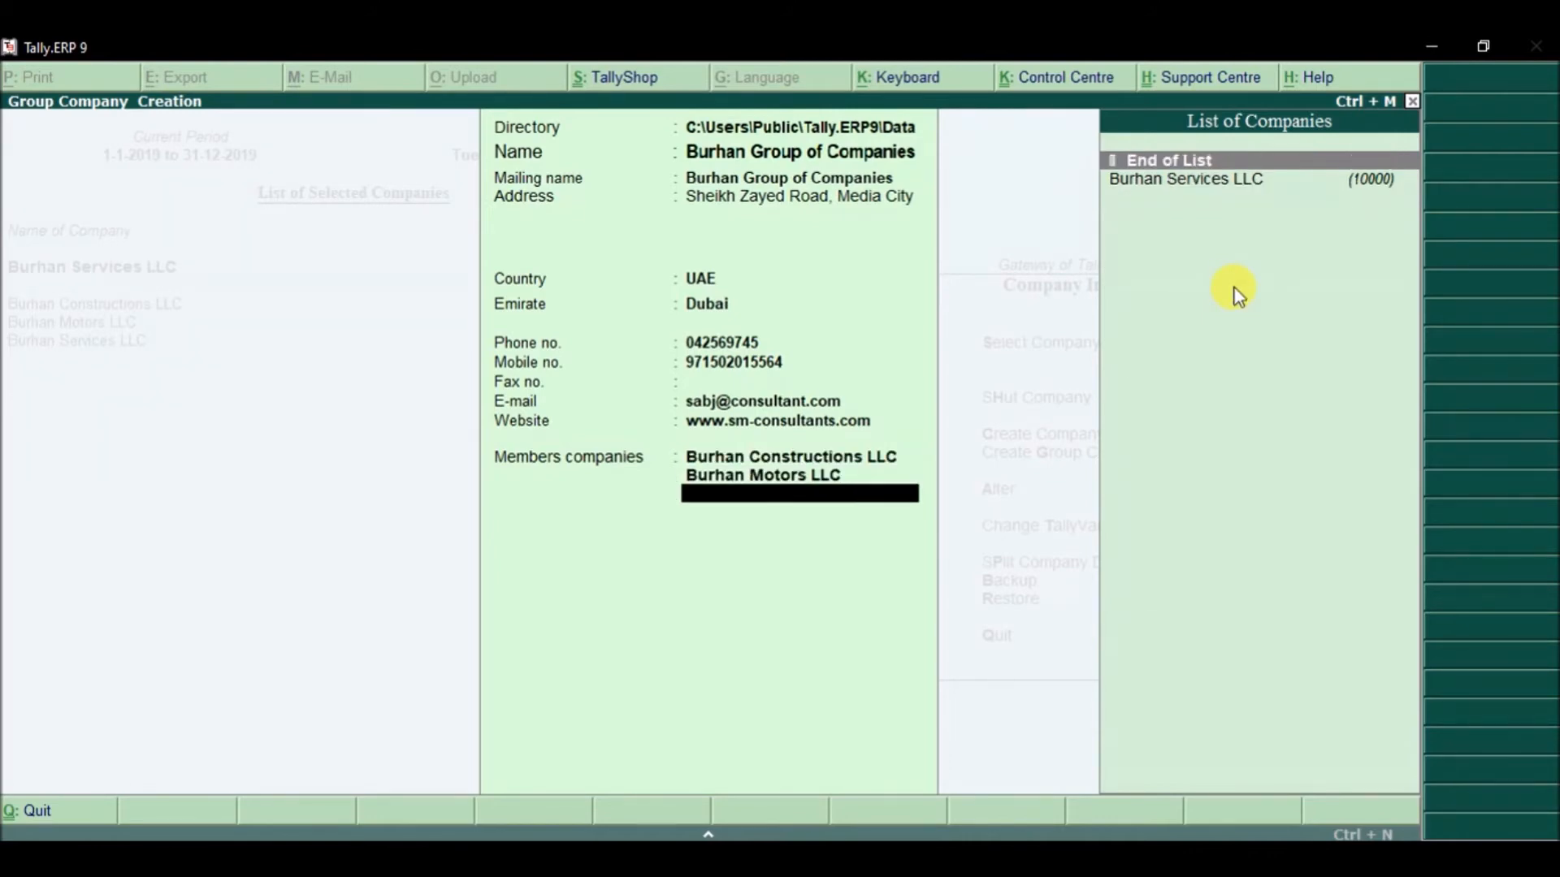
pyautogui.press('Return')
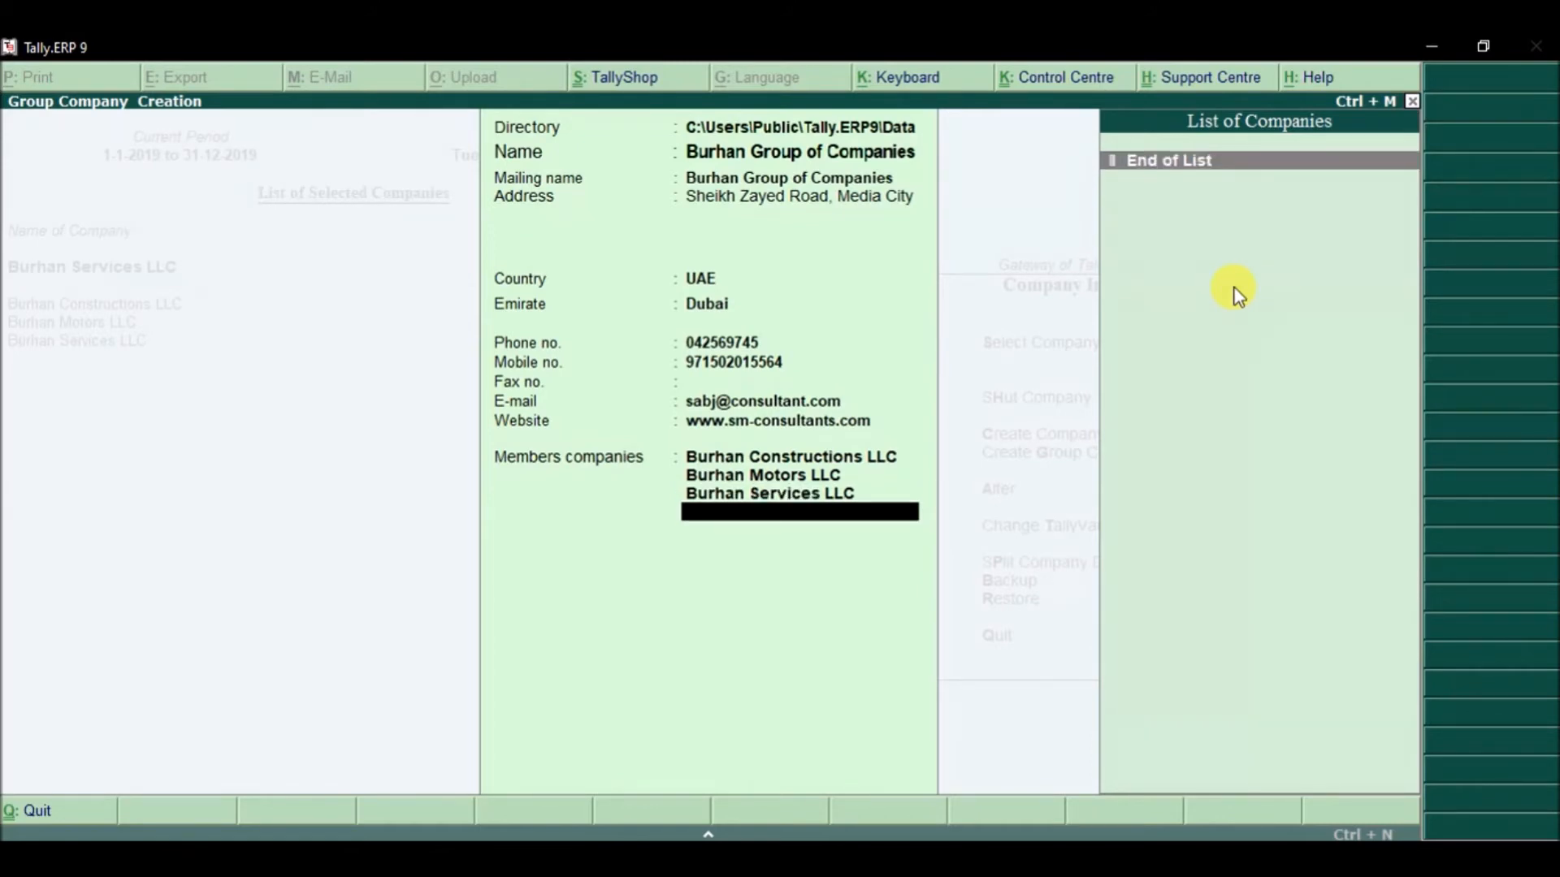
pyautogui.press('Return')
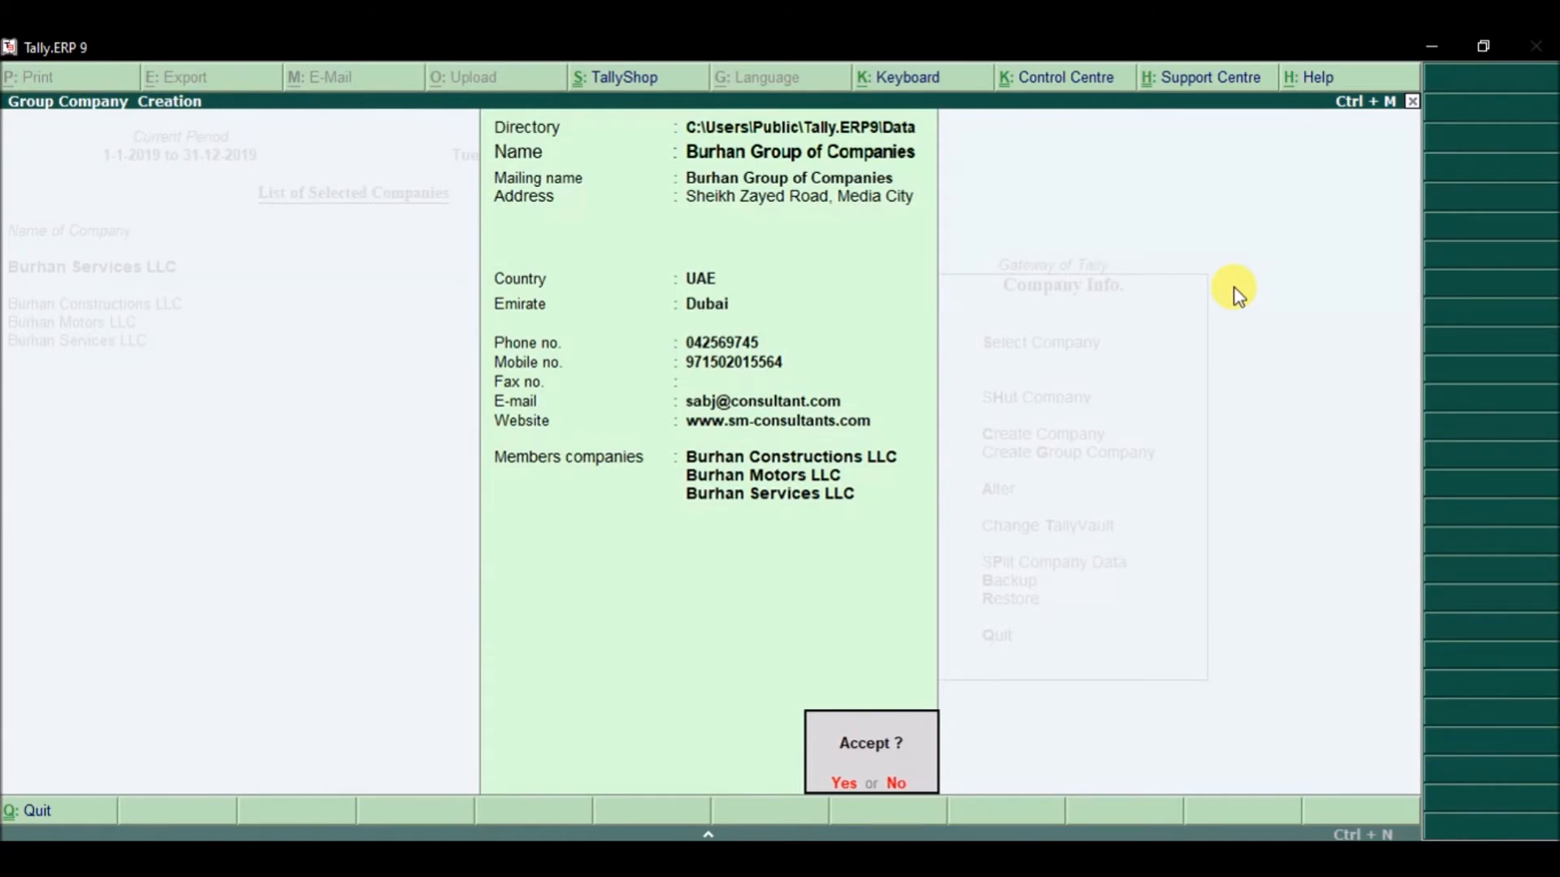
pyautogui.press('Return')
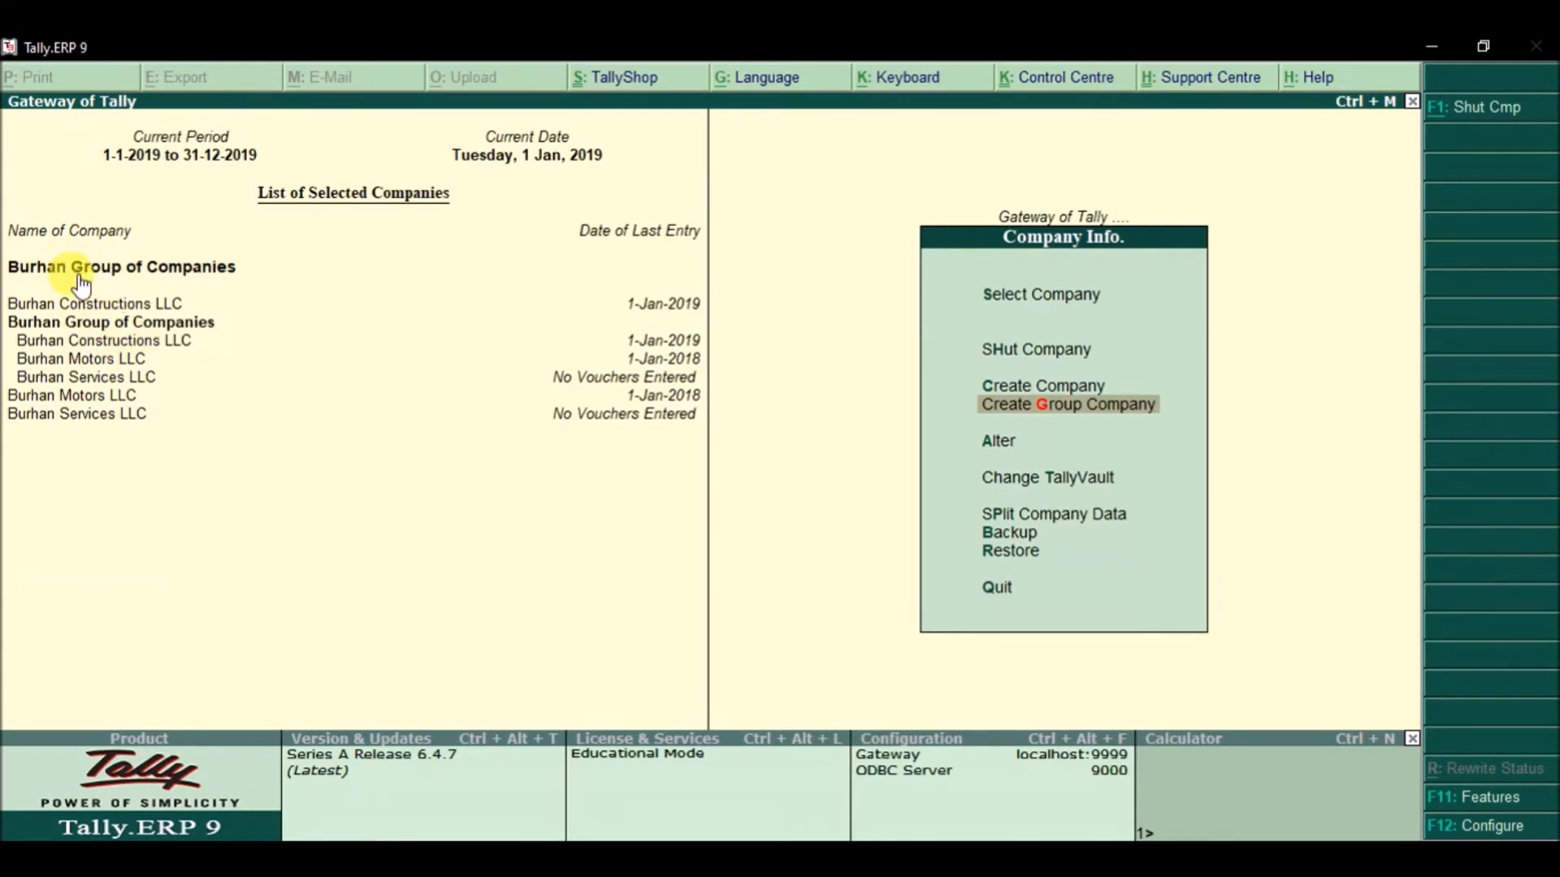
# Step: Shut the standalone Burhan Motors, Burhan Services and Burhan Constructions LLC companies
pyautogui.click(1495, 116)
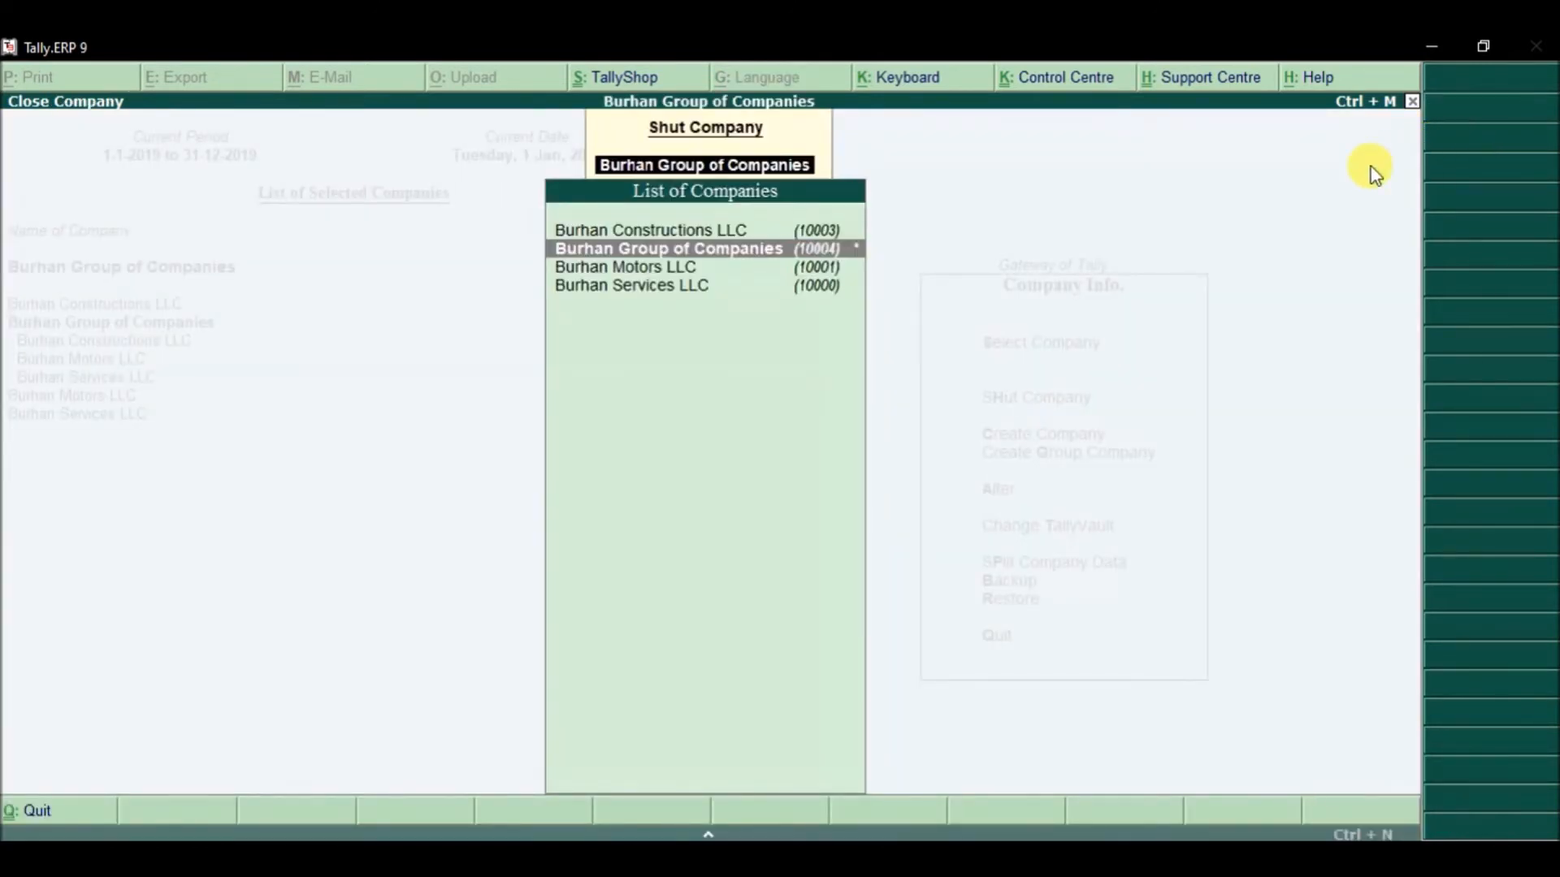
pyautogui.press('Down')
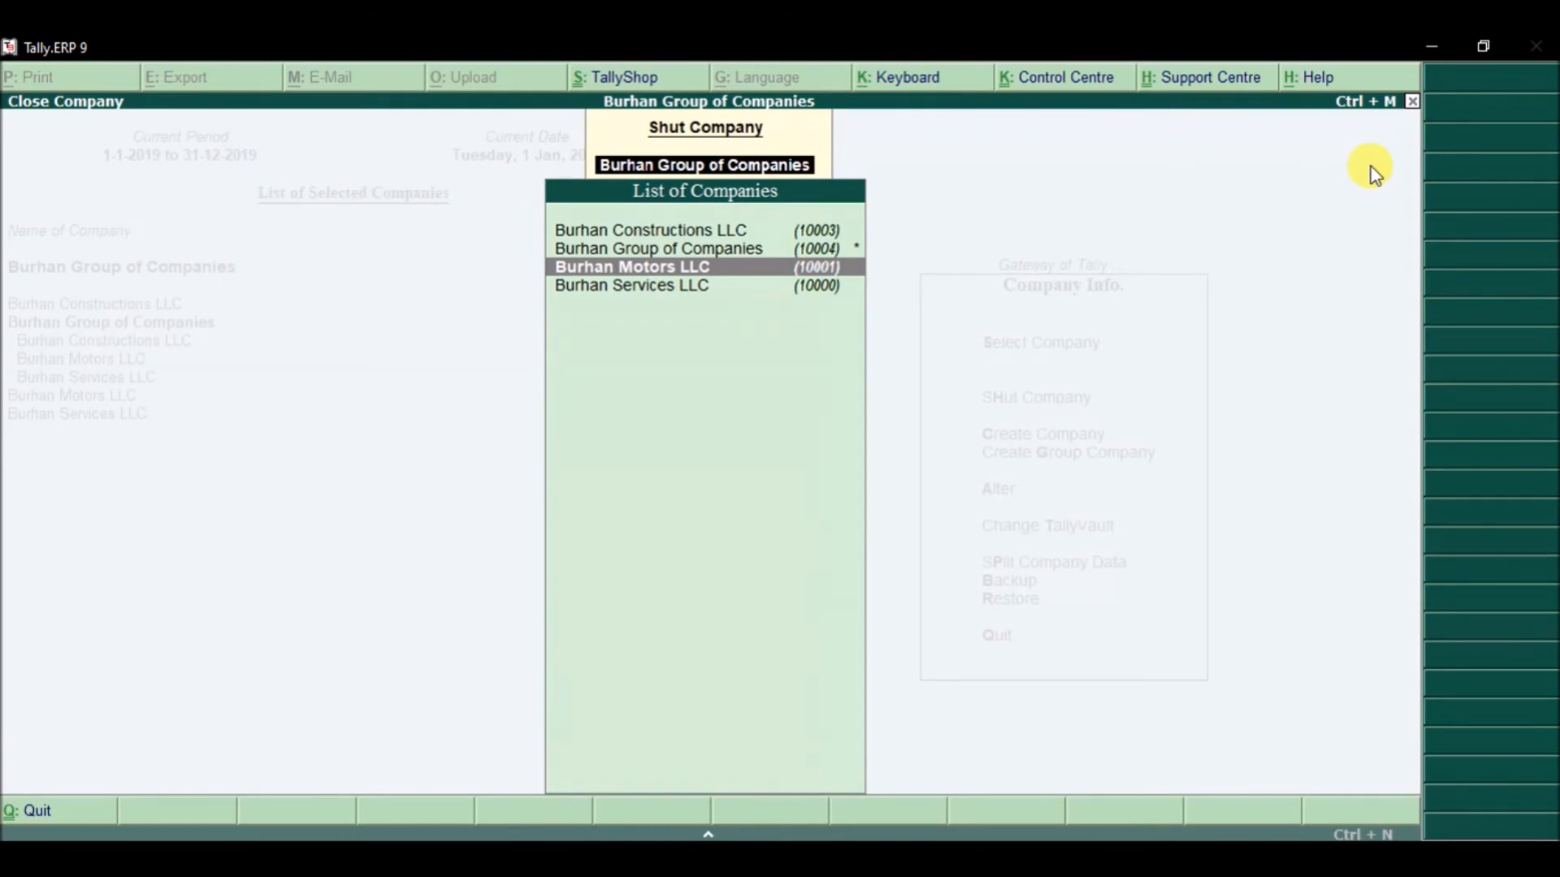
pyautogui.press('Return')
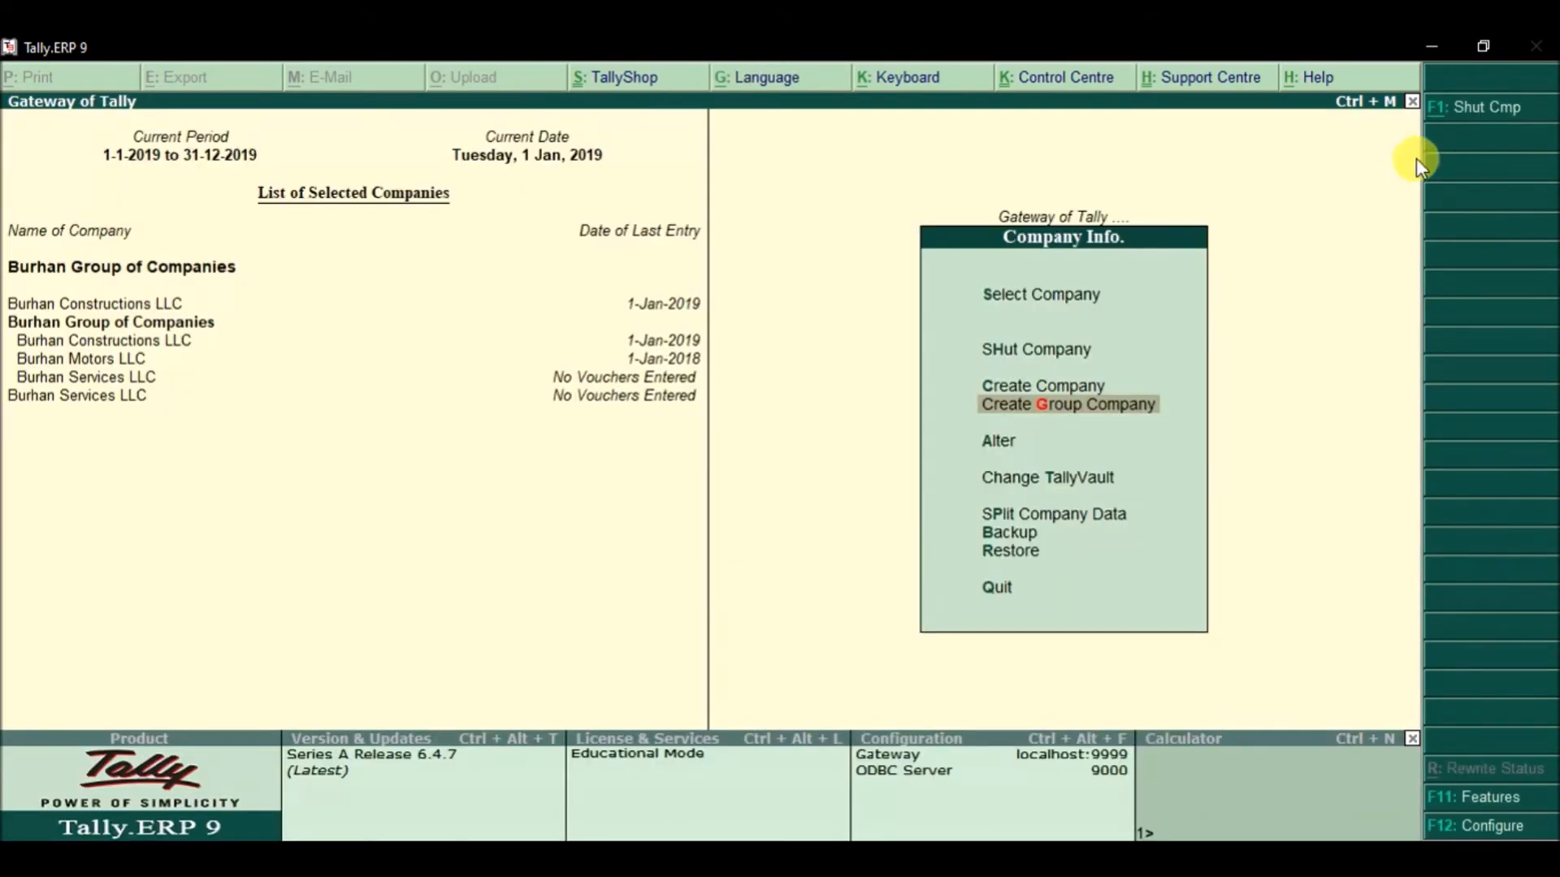
pyautogui.click(1465, 117)
pyautogui.press('Down')
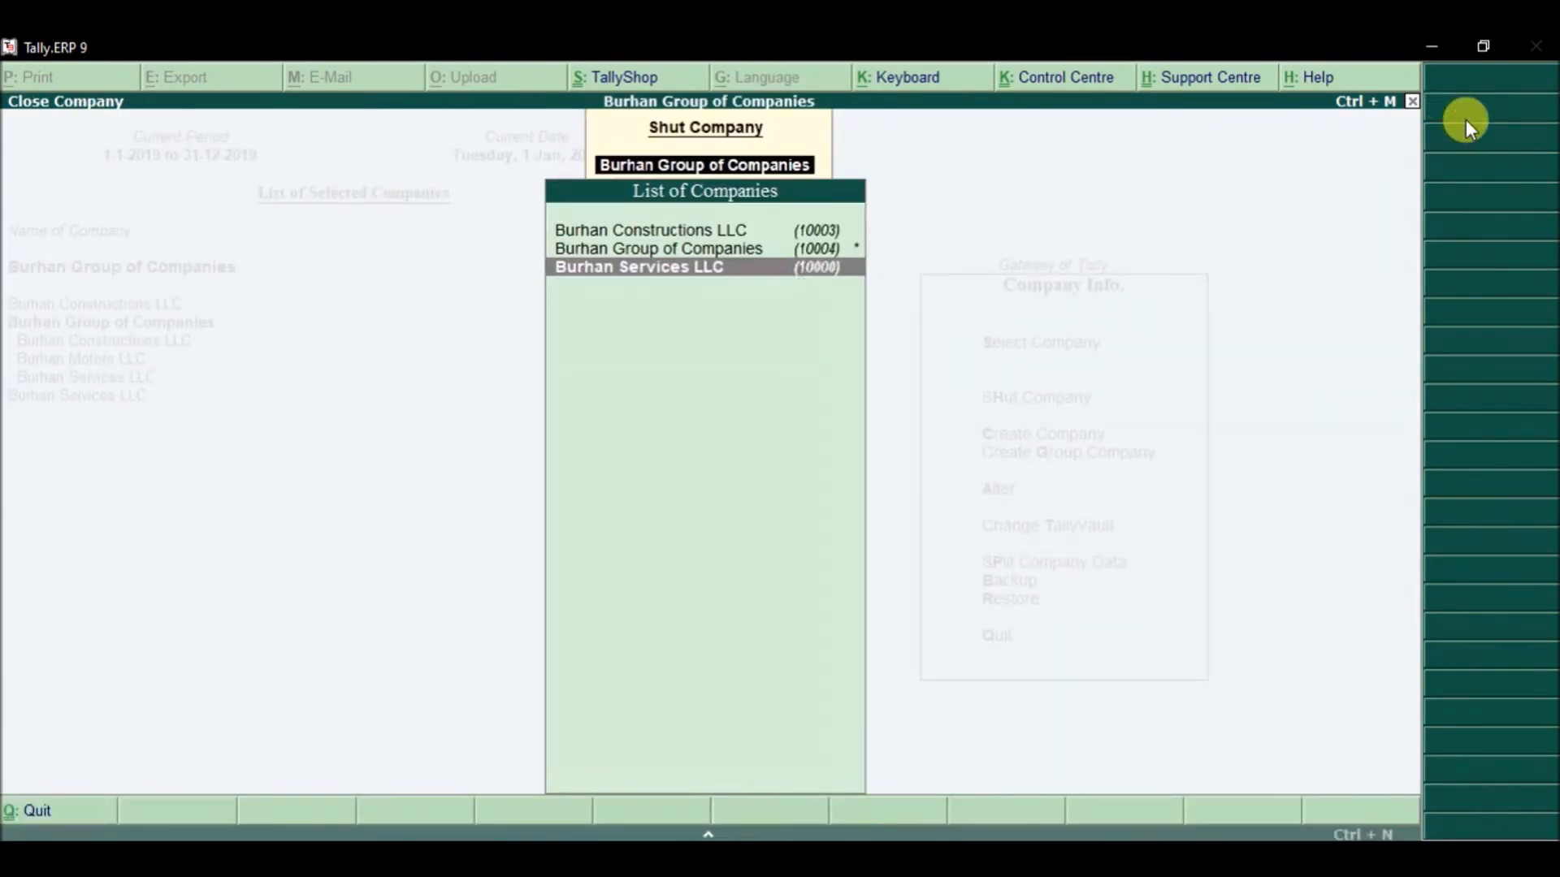
pyautogui.press('Return')
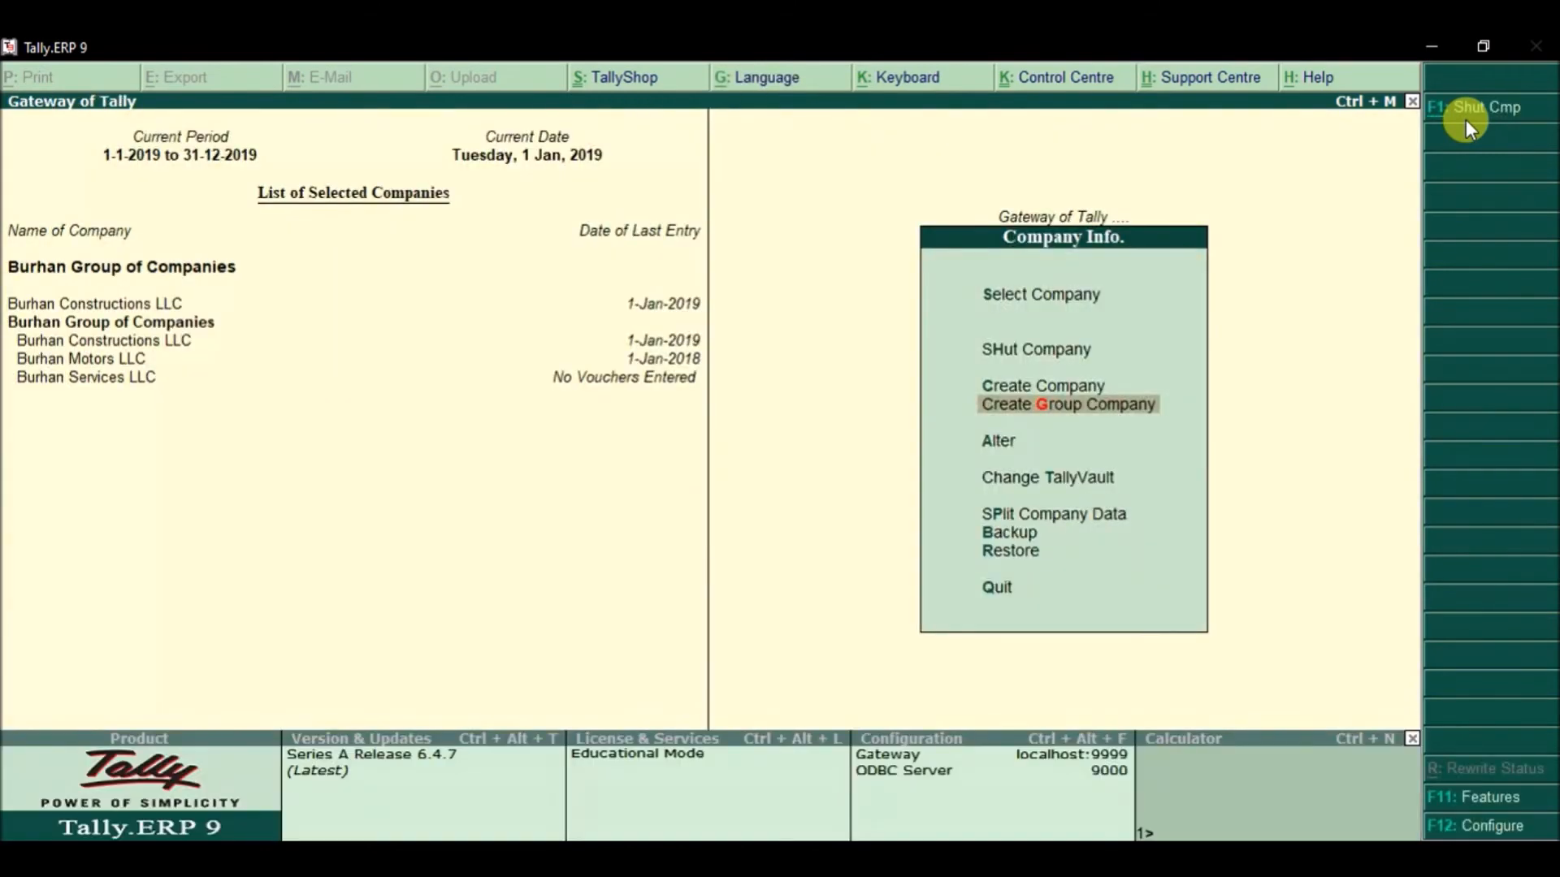
pyautogui.click(1466, 120)
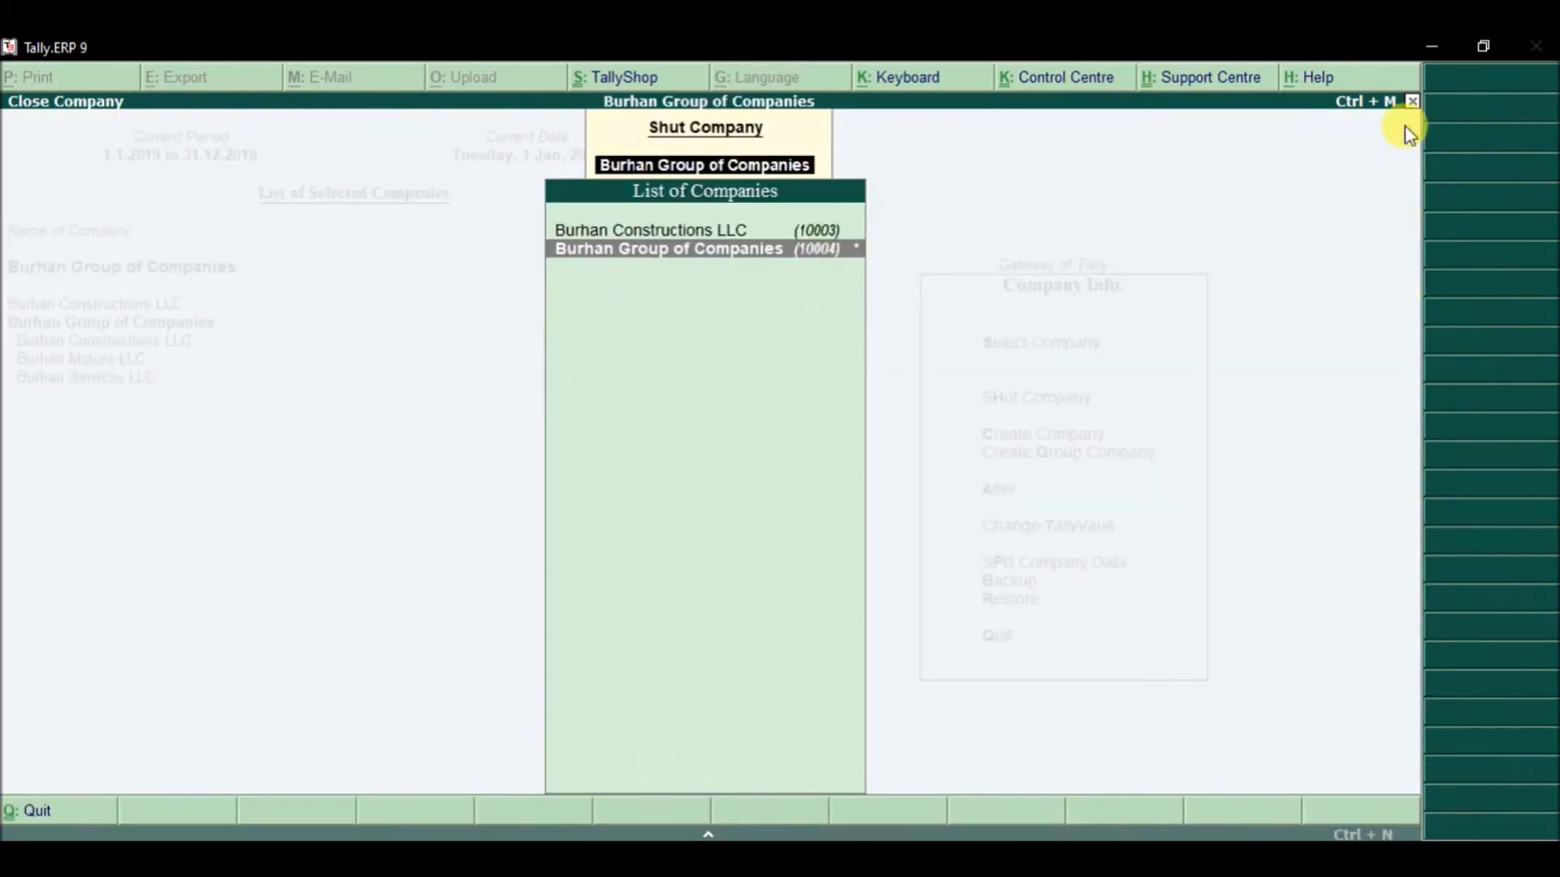
pyautogui.press('Up')
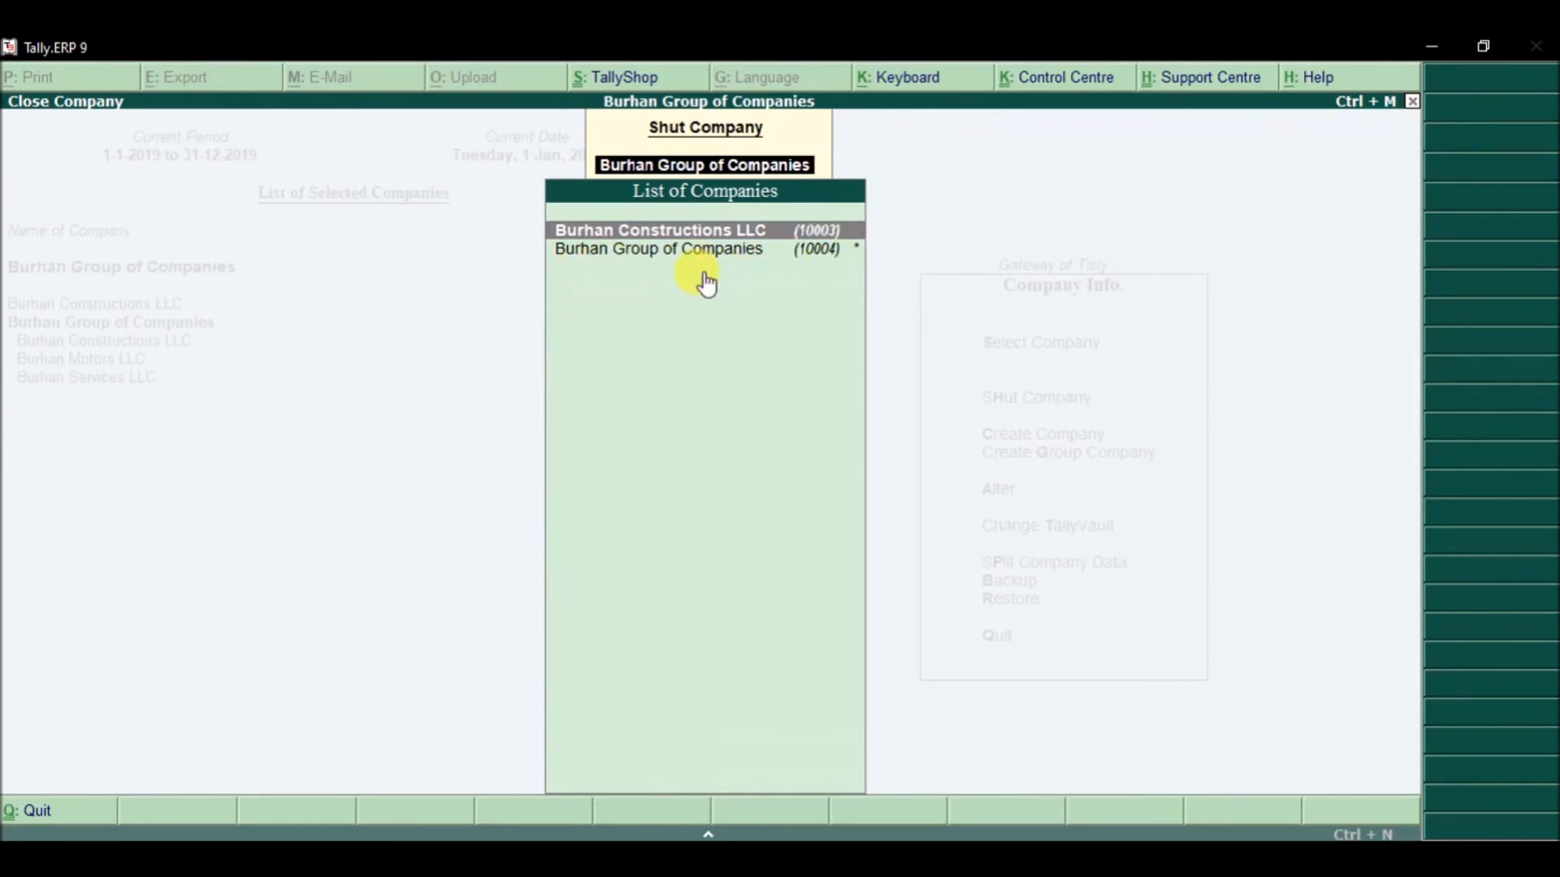
pyautogui.press('Return')
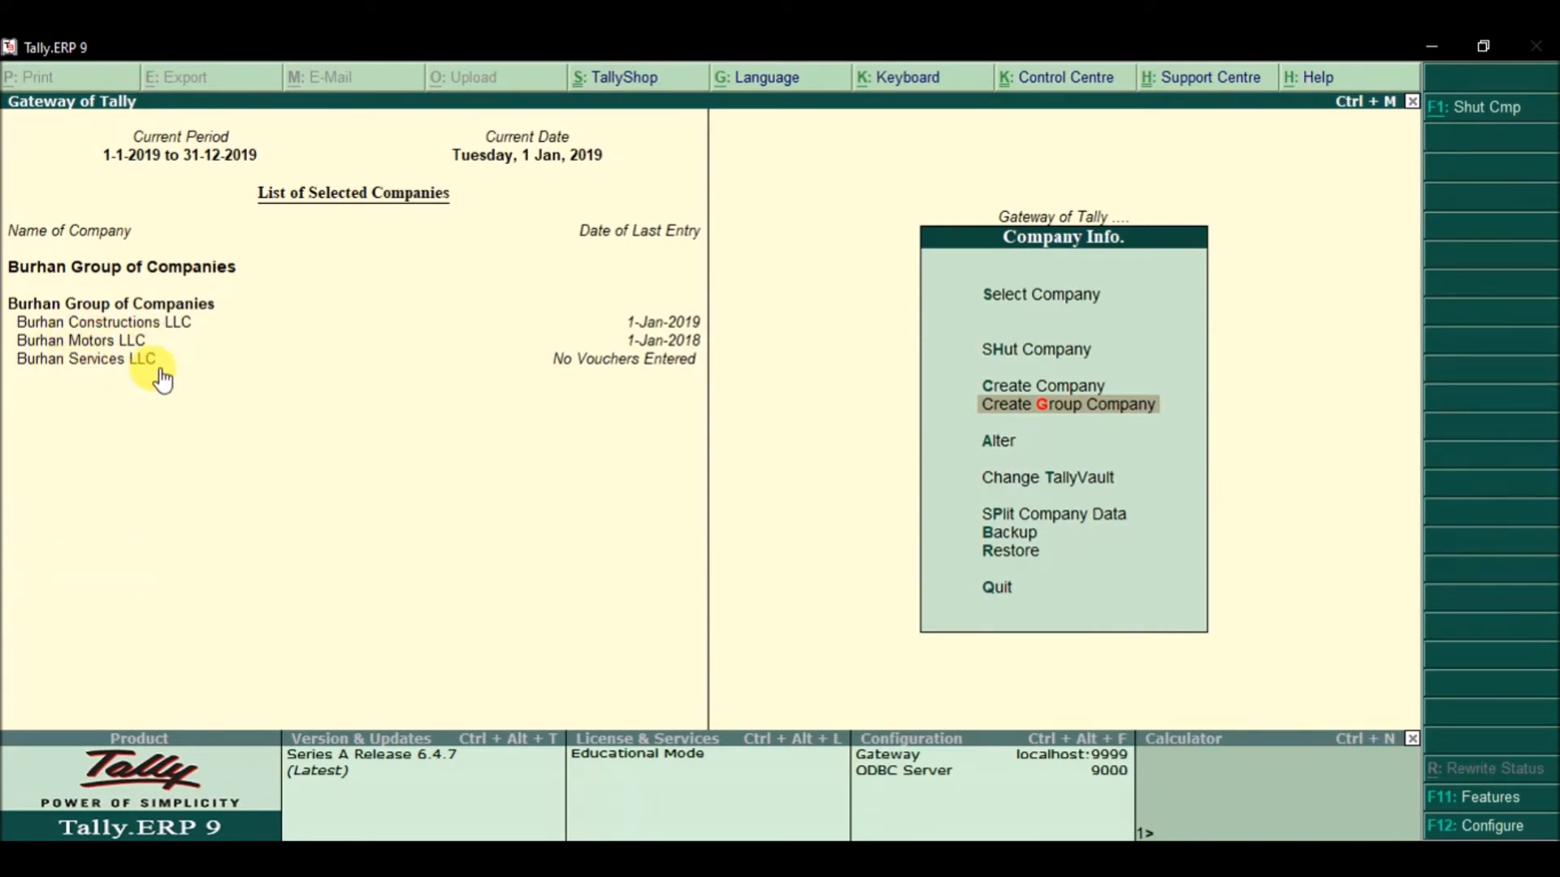
# Step: Open the consolidated Balance Sheet, drill into Capital down to January vouchers, then return
pyautogui.press('Escape')
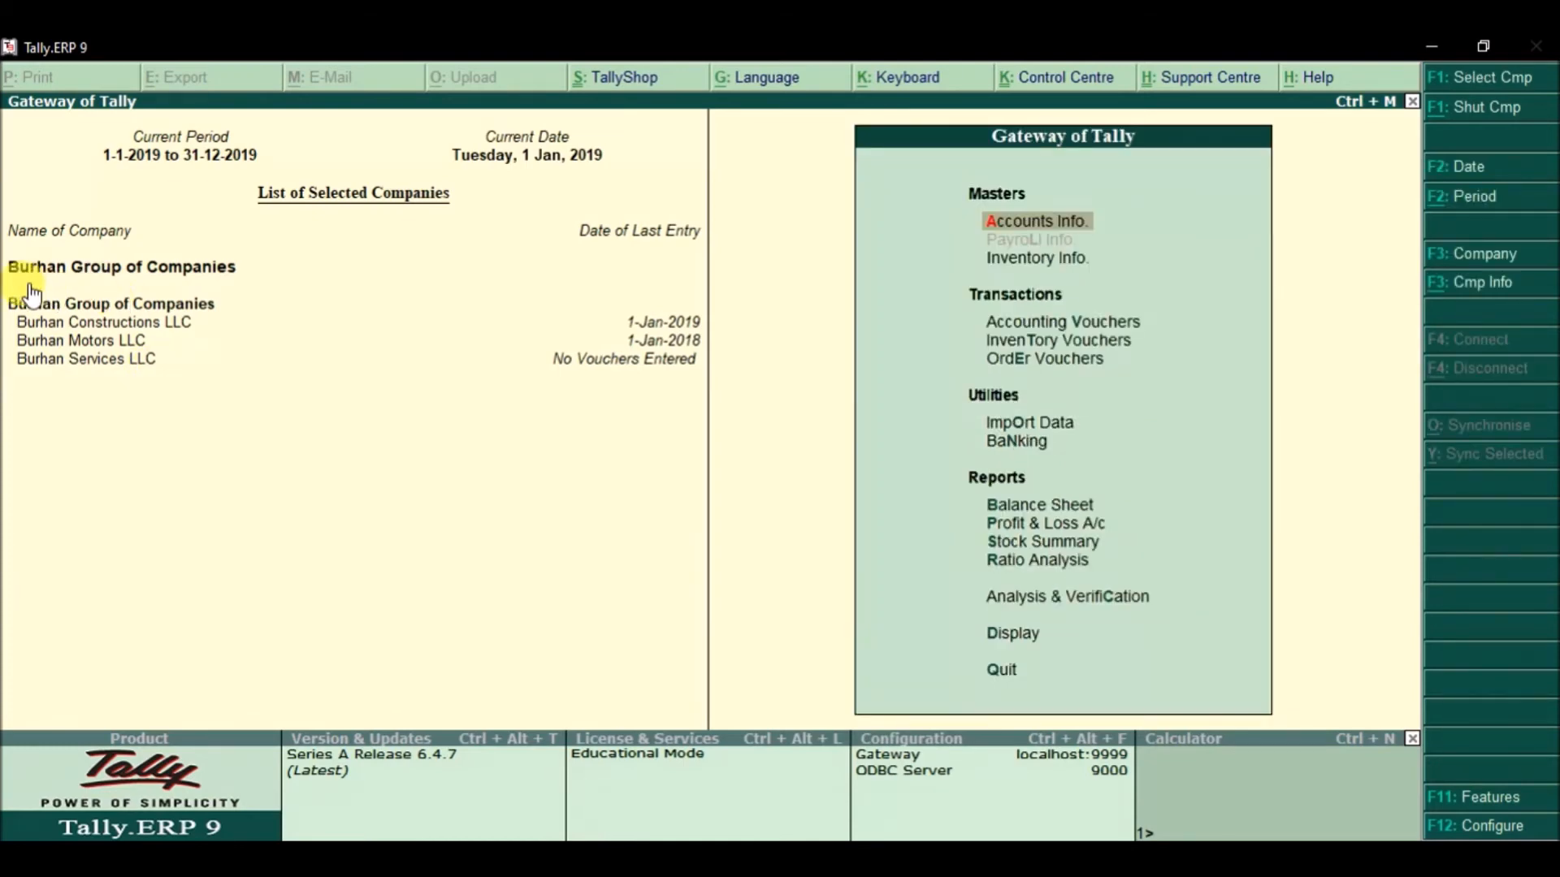
pyautogui.click(1035, 508)
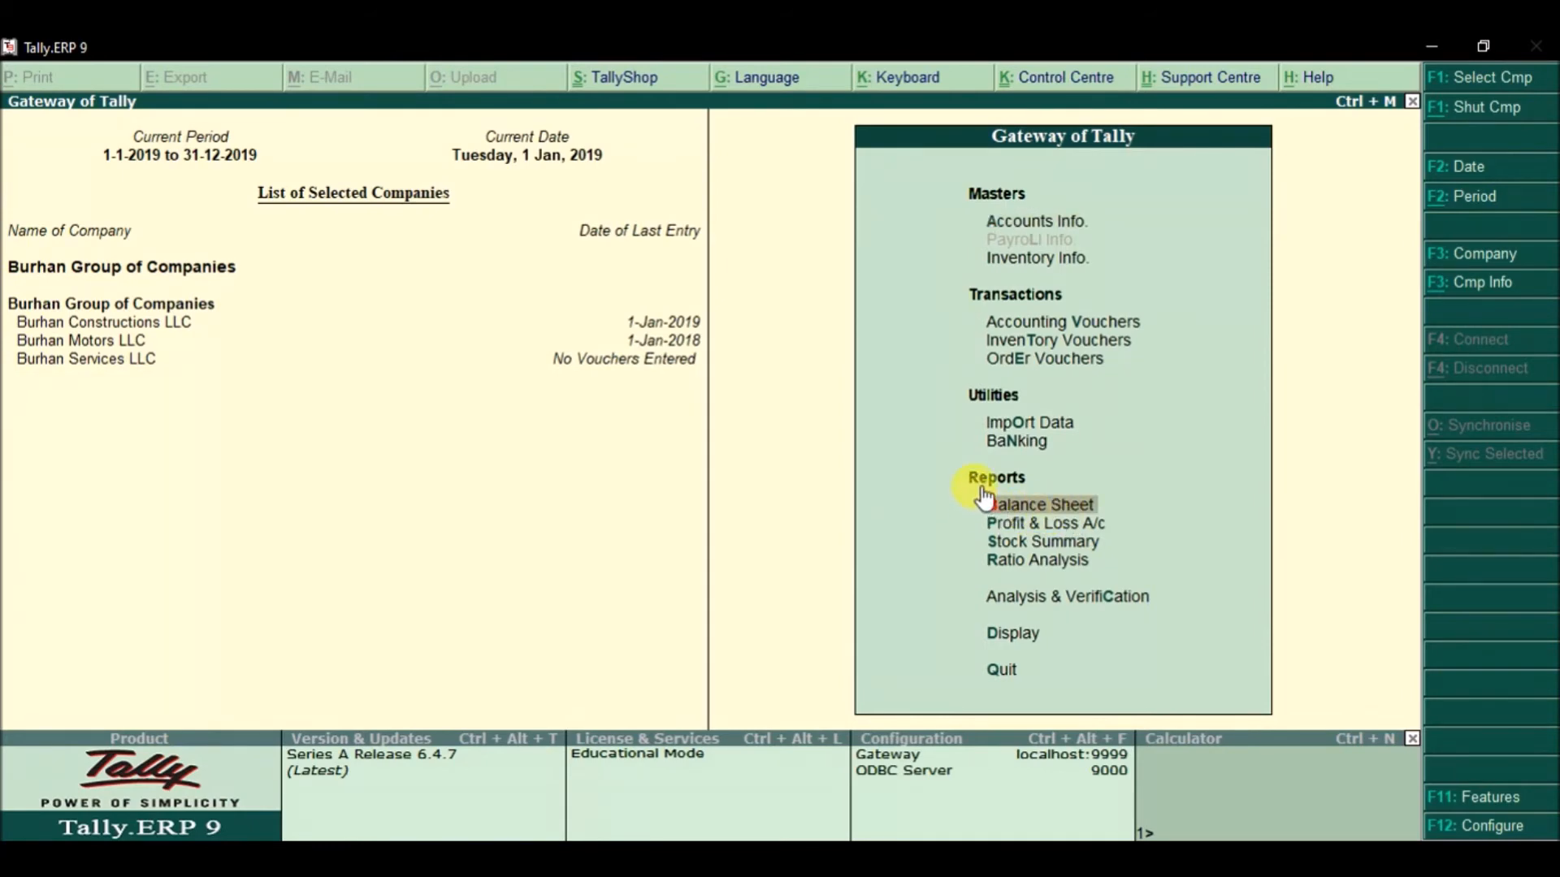
pyautogui.click(1077, 510)
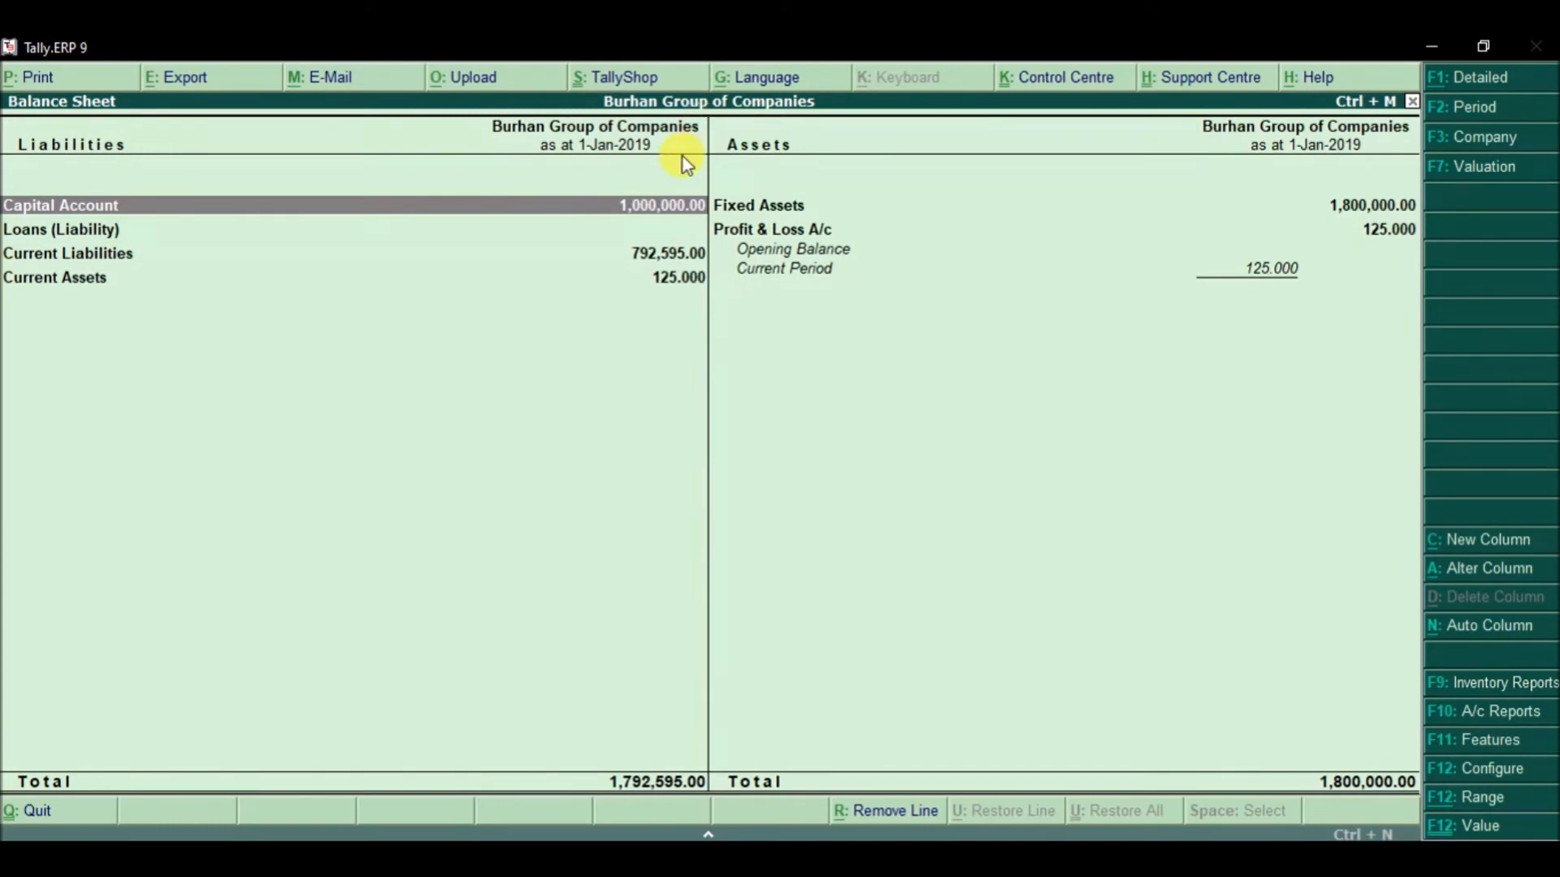
pyautogui.press('Return')
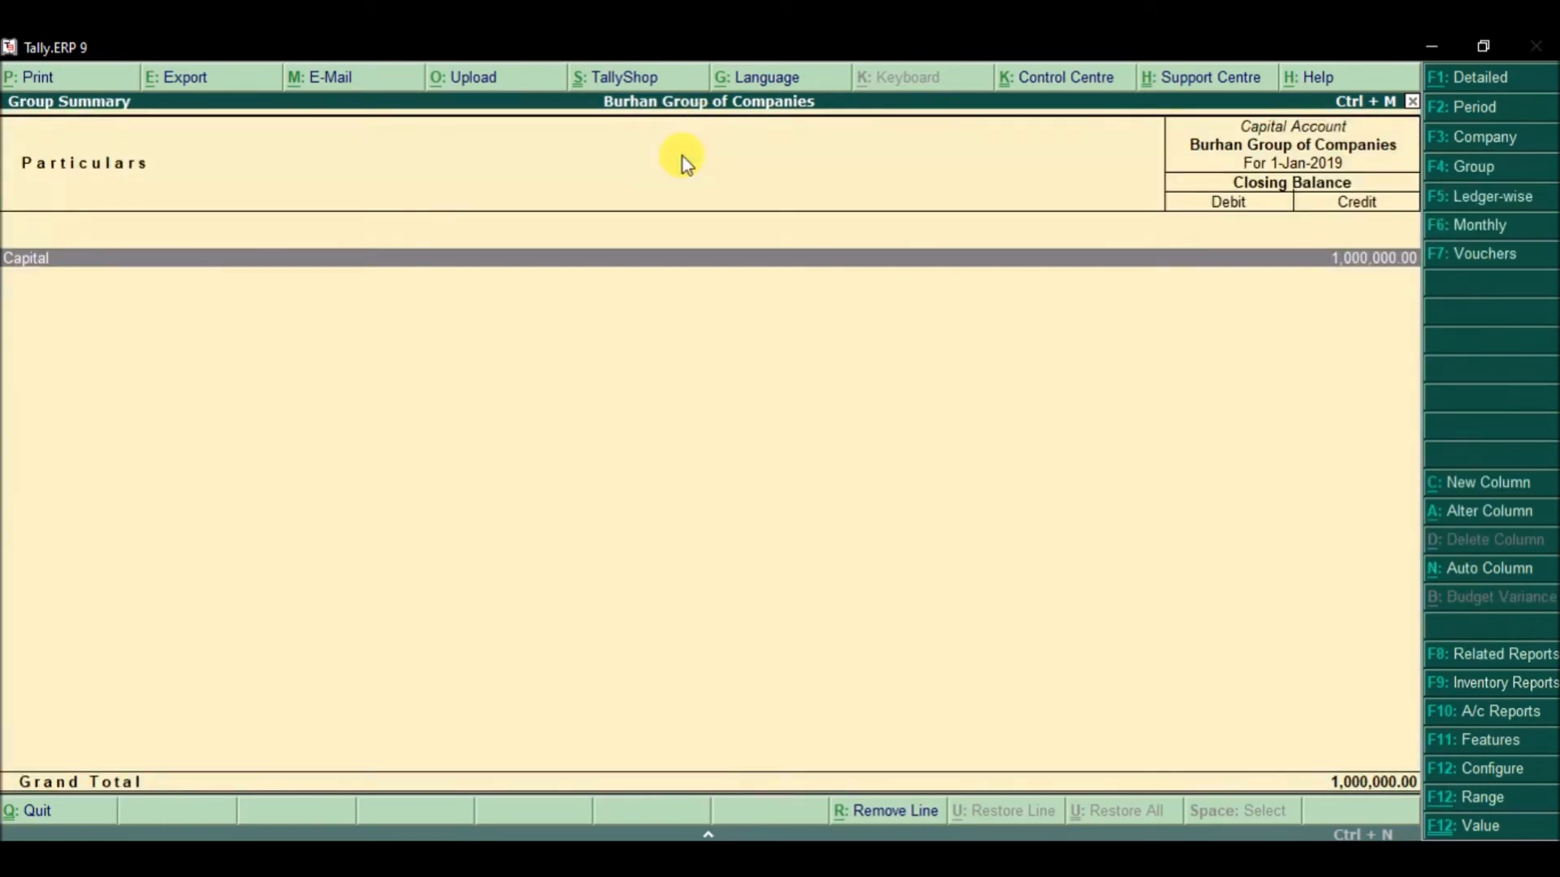
pyautogui.press('Return')
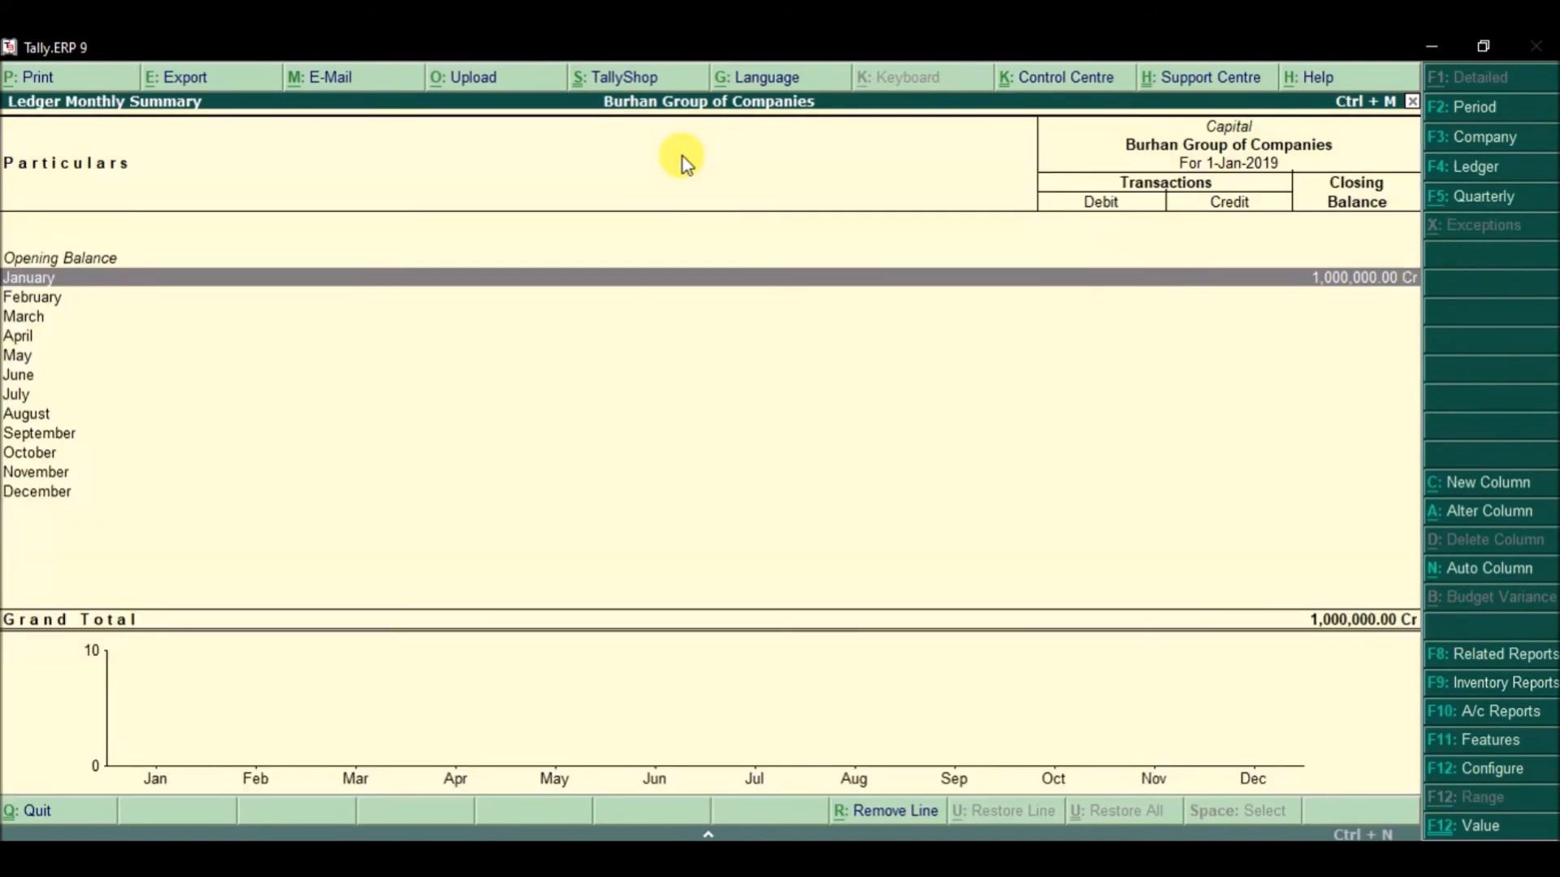
pyautogui.press('Return')
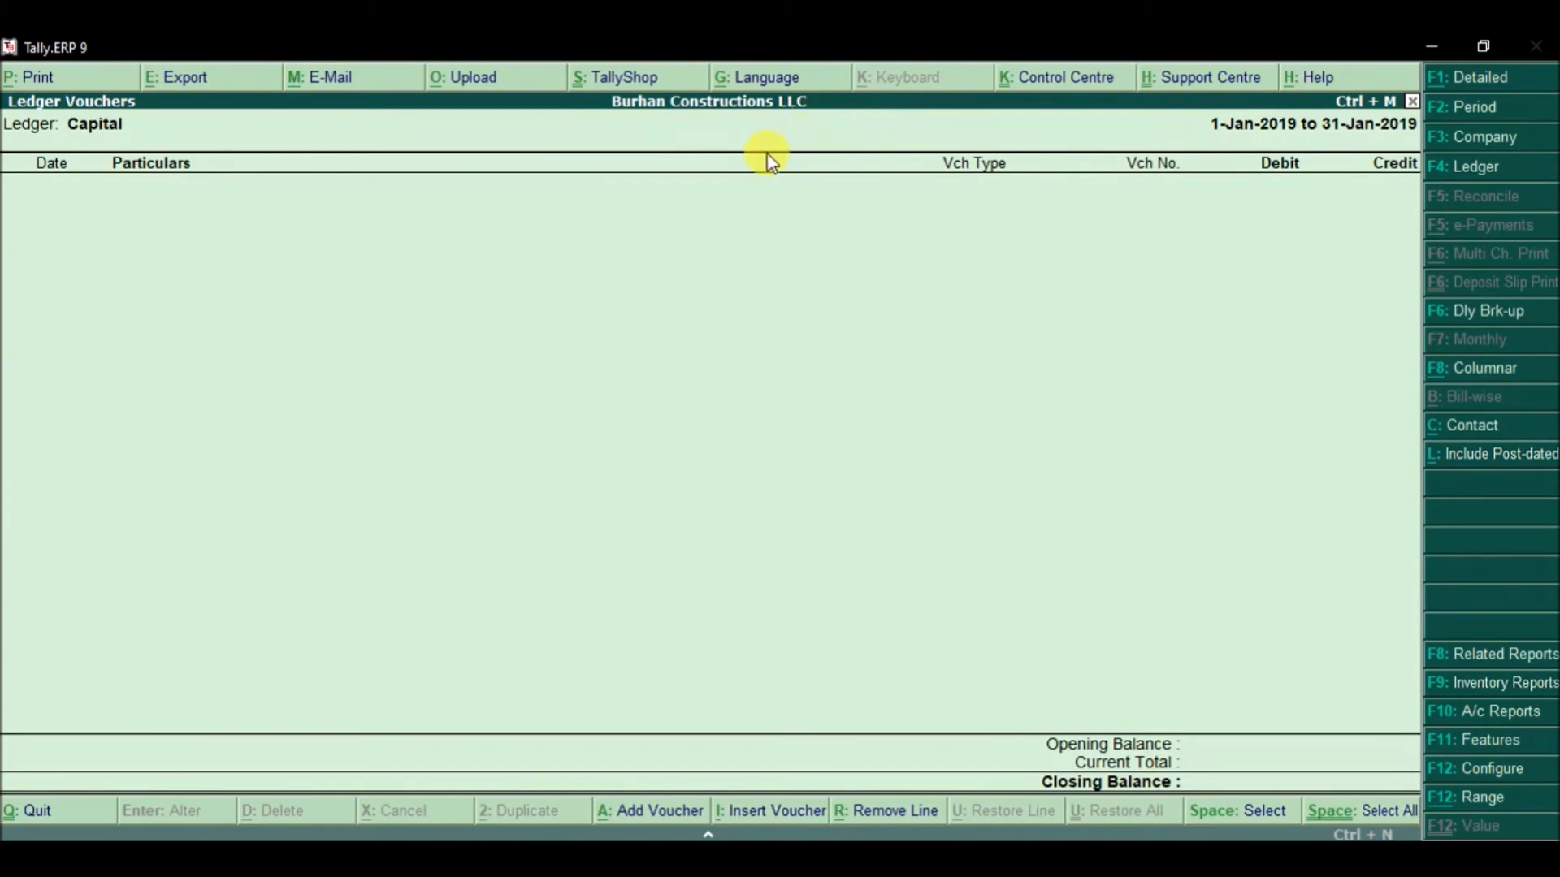
pyautogui.press('Escape')
pyautogui.press('Escape')
pyautogui.press('Escape')
pyautogui.press('Escape')
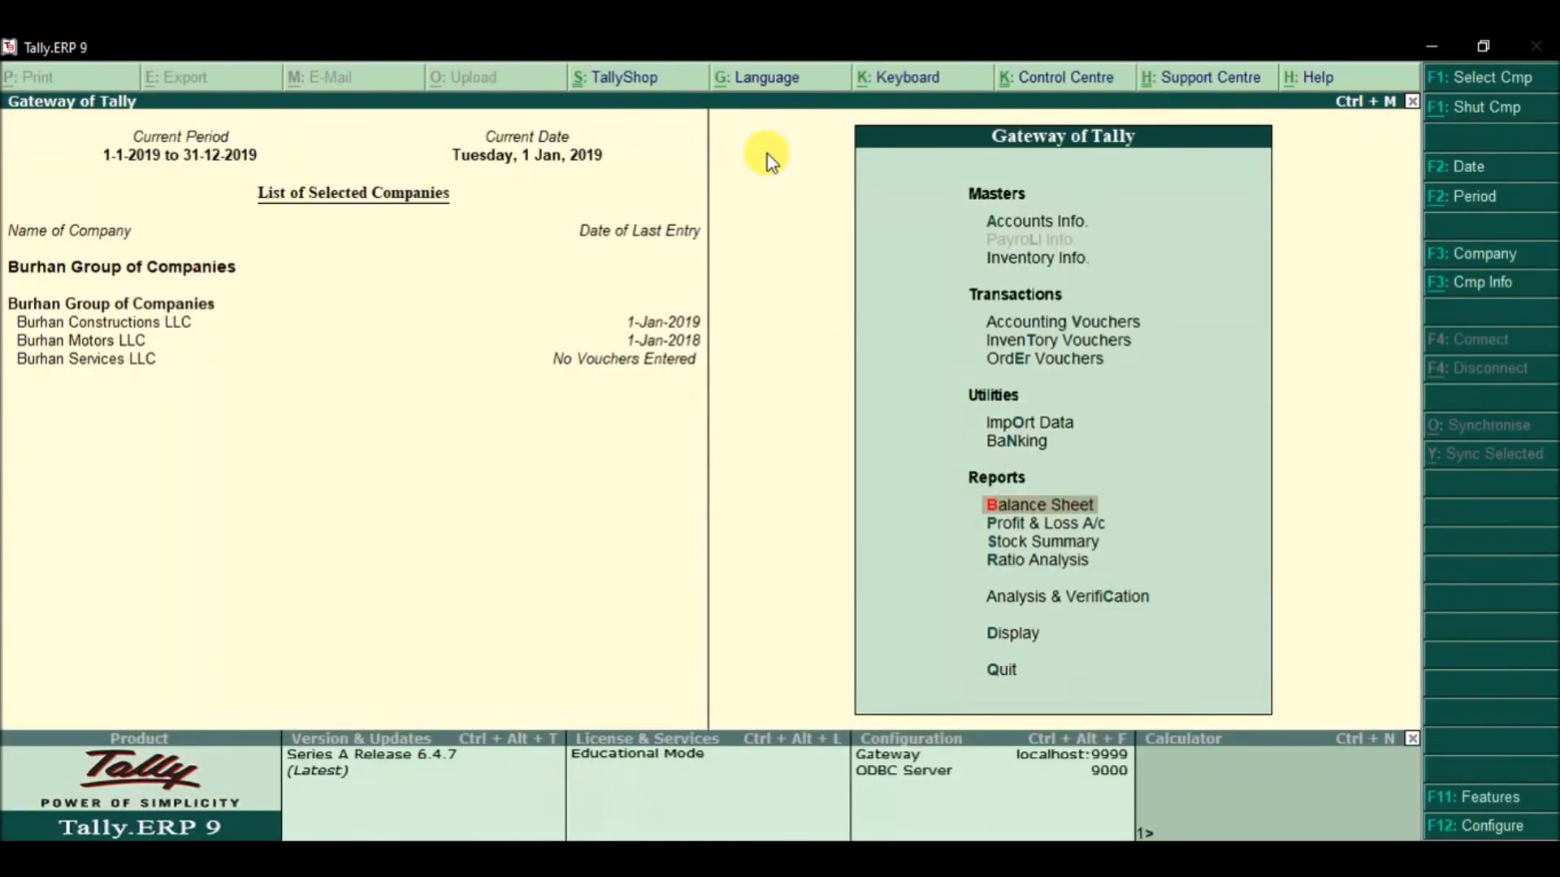
pyautogui.press('Down')
pyautogui.press('Return')
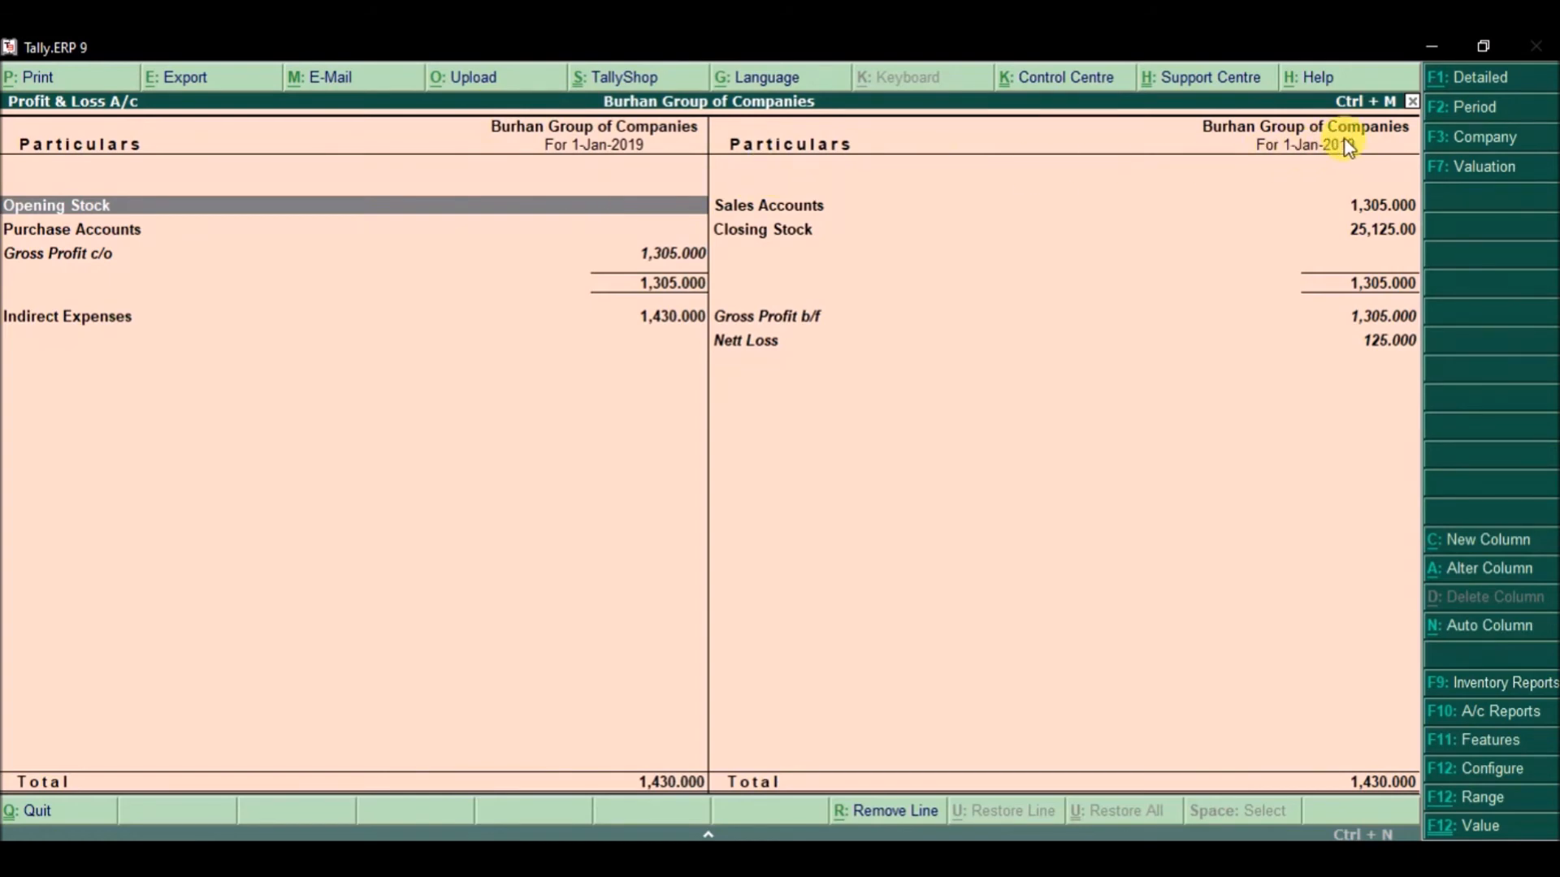
pyautogui.click(1479, 81)
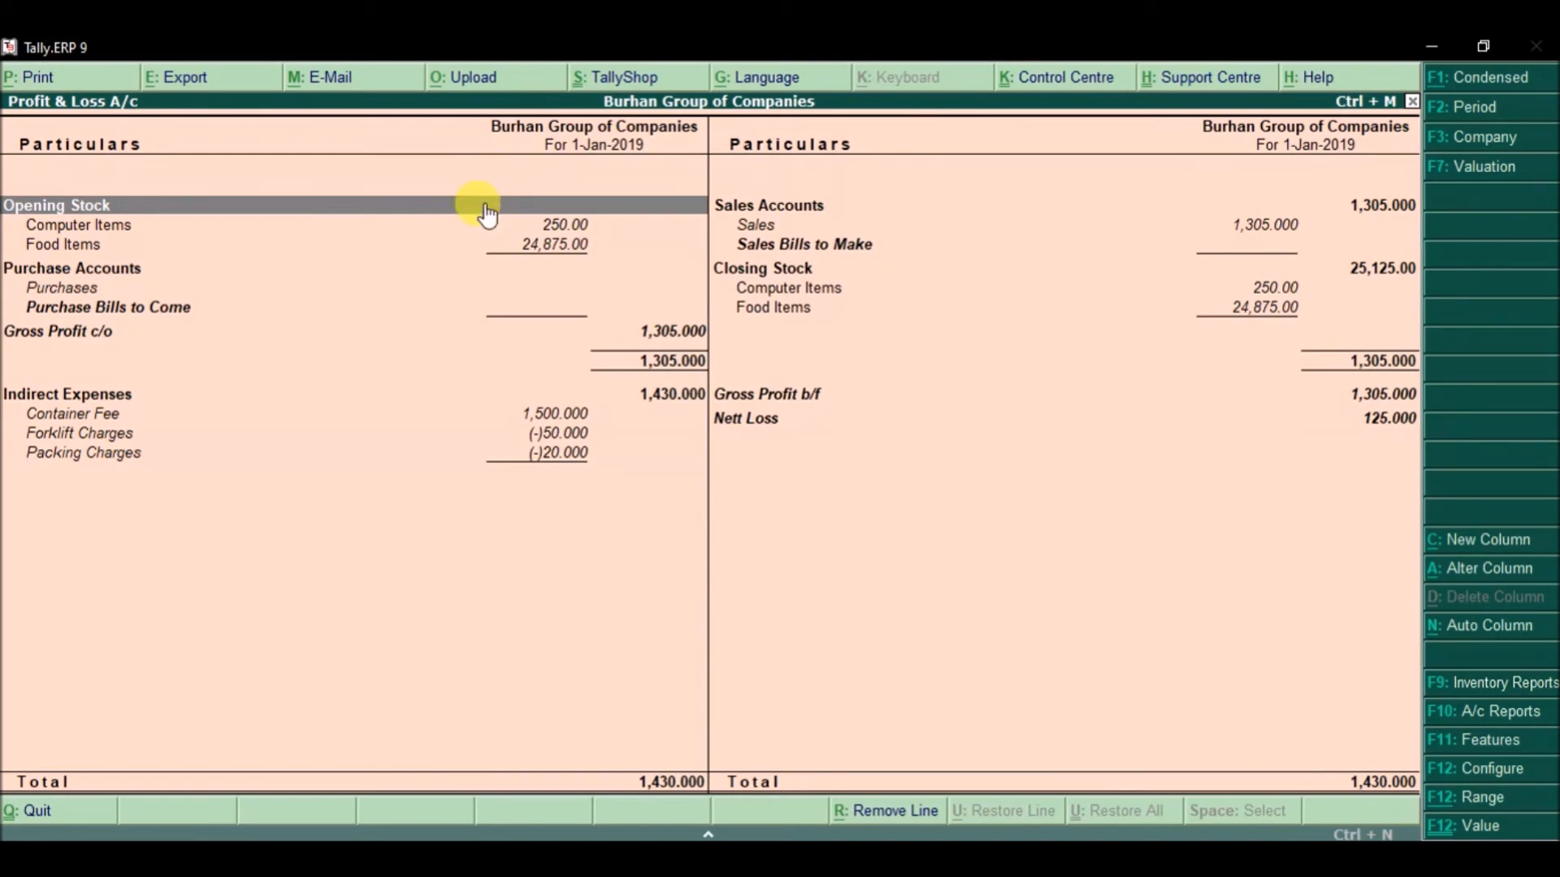
pyautogui.press('Escape')
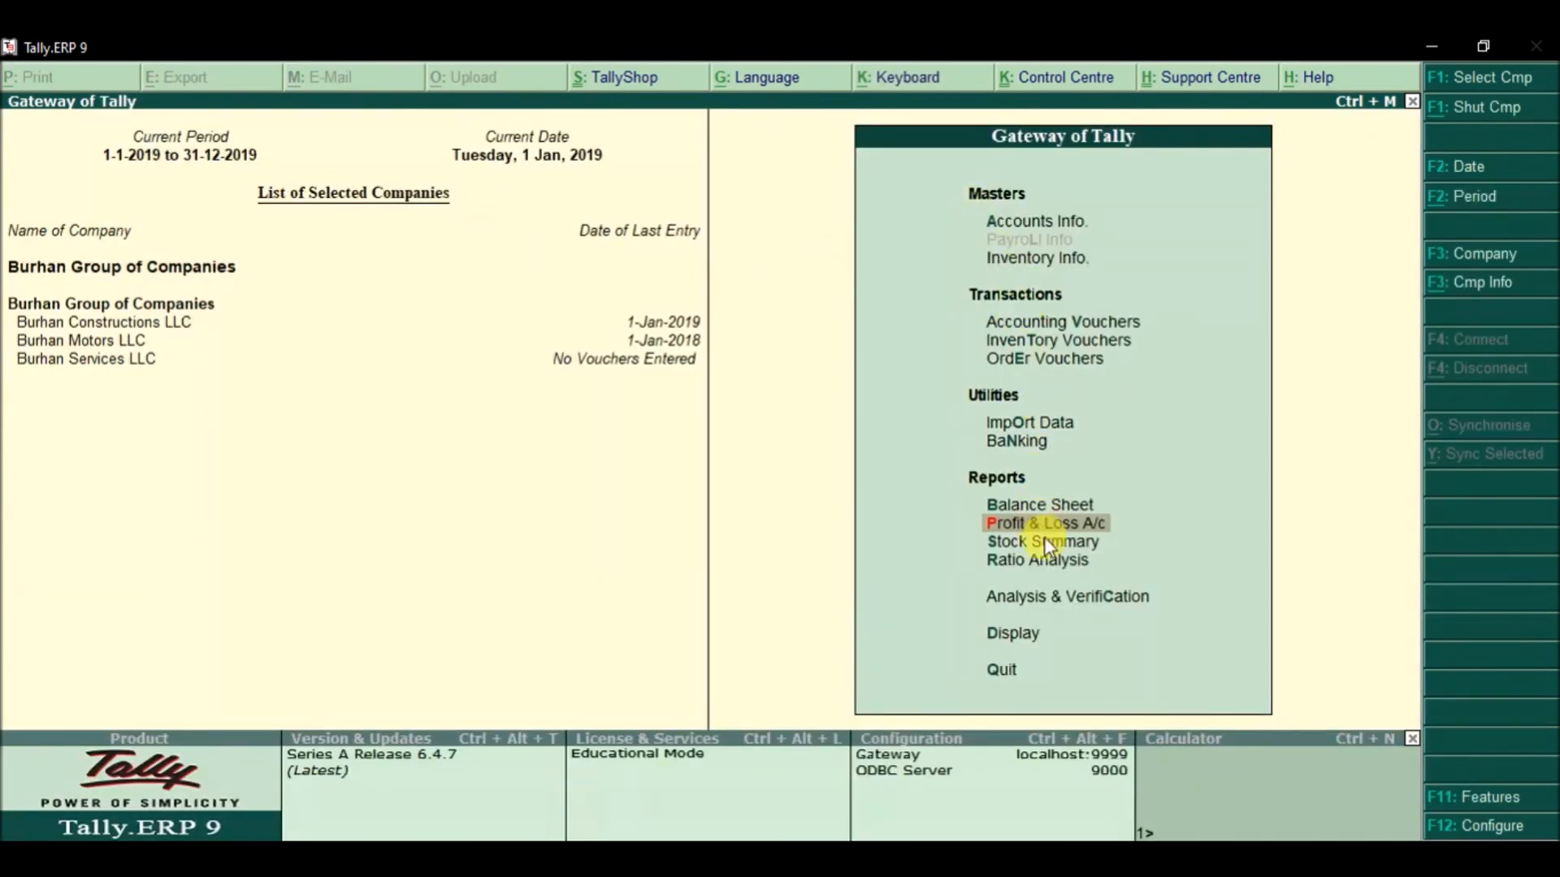
pyautogui.press('Down')
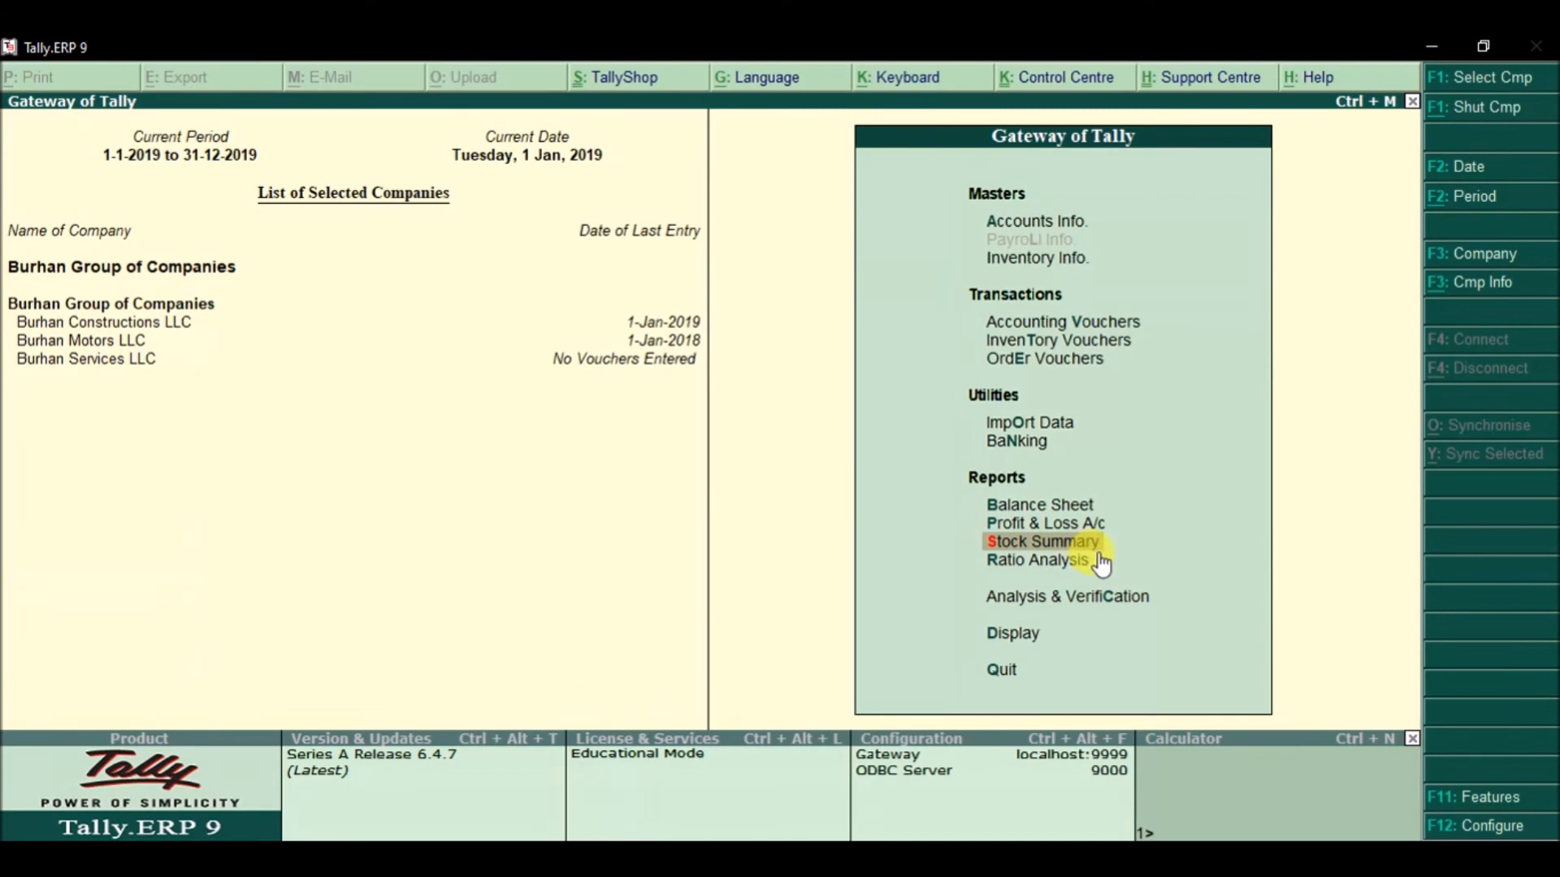
pyautogui.press('Return')
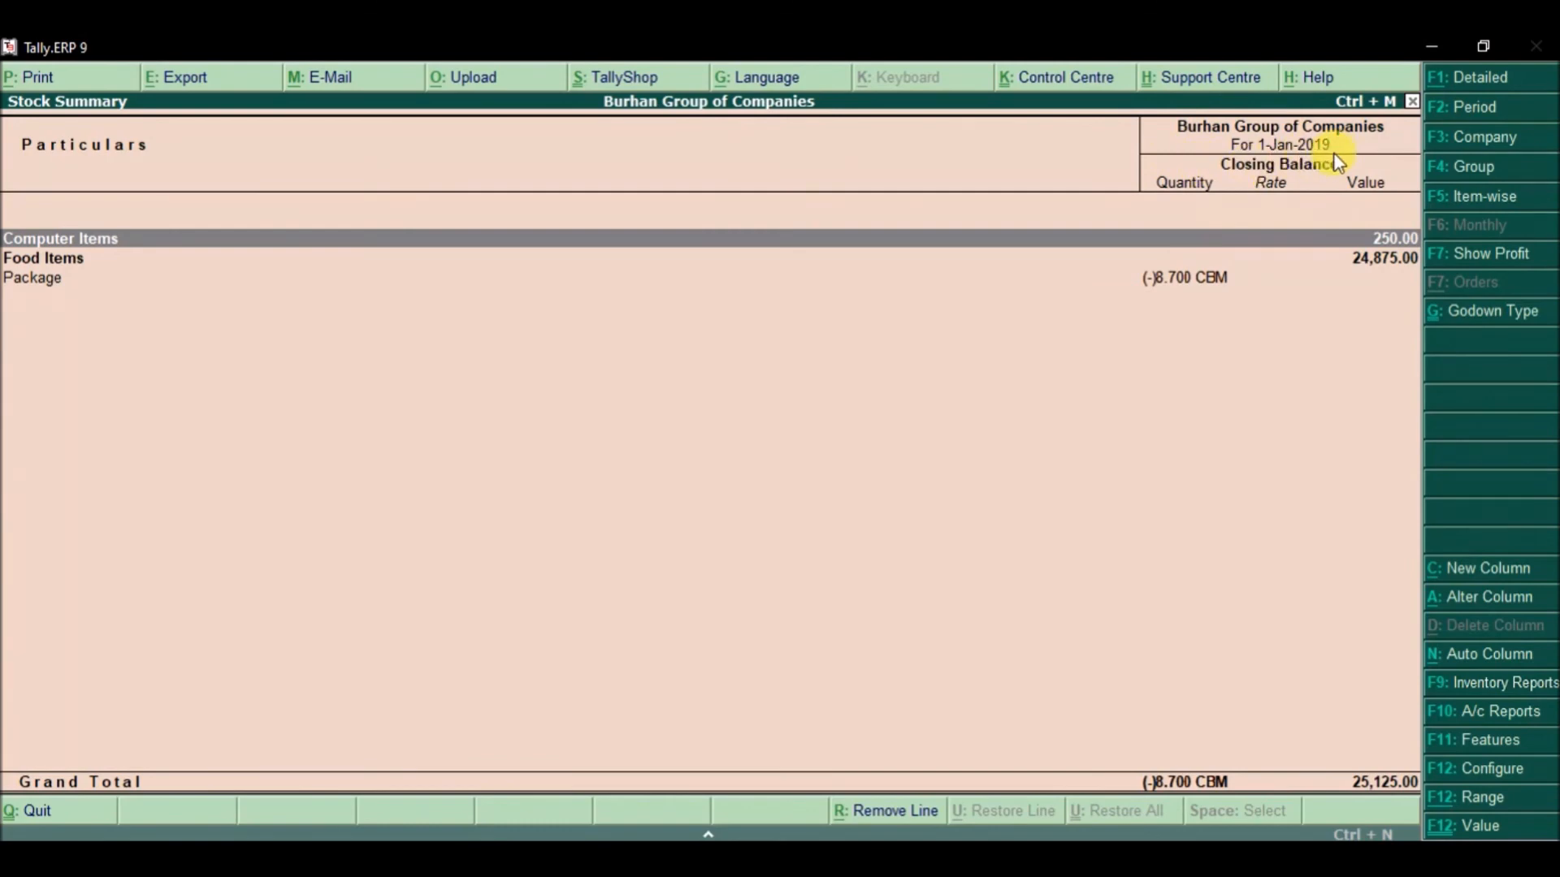
pyautogui.press('Escape')
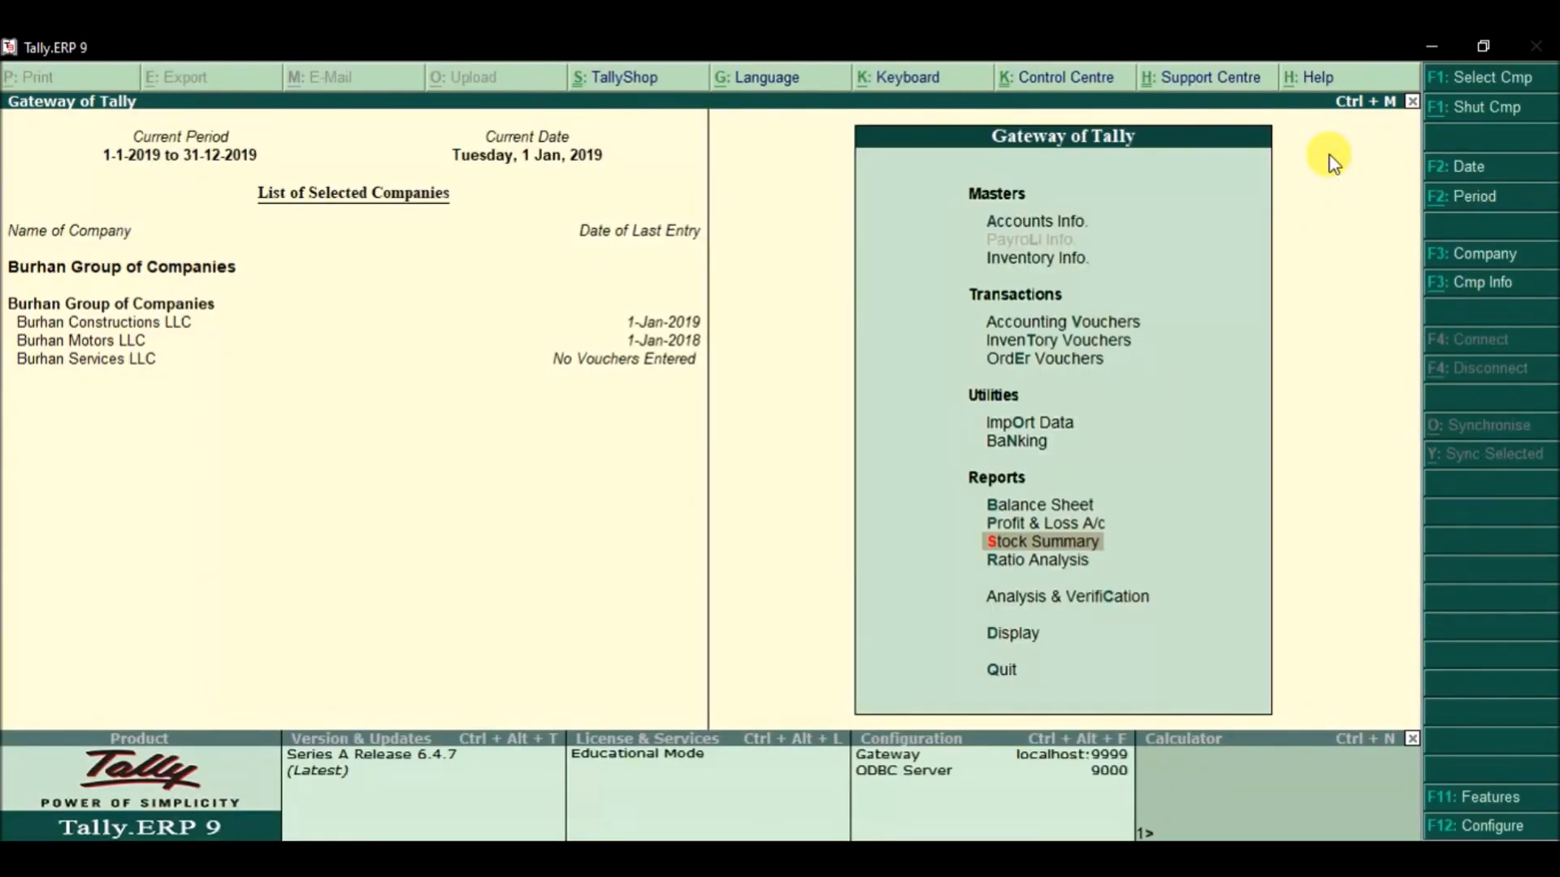
pyautogui.press('Down')
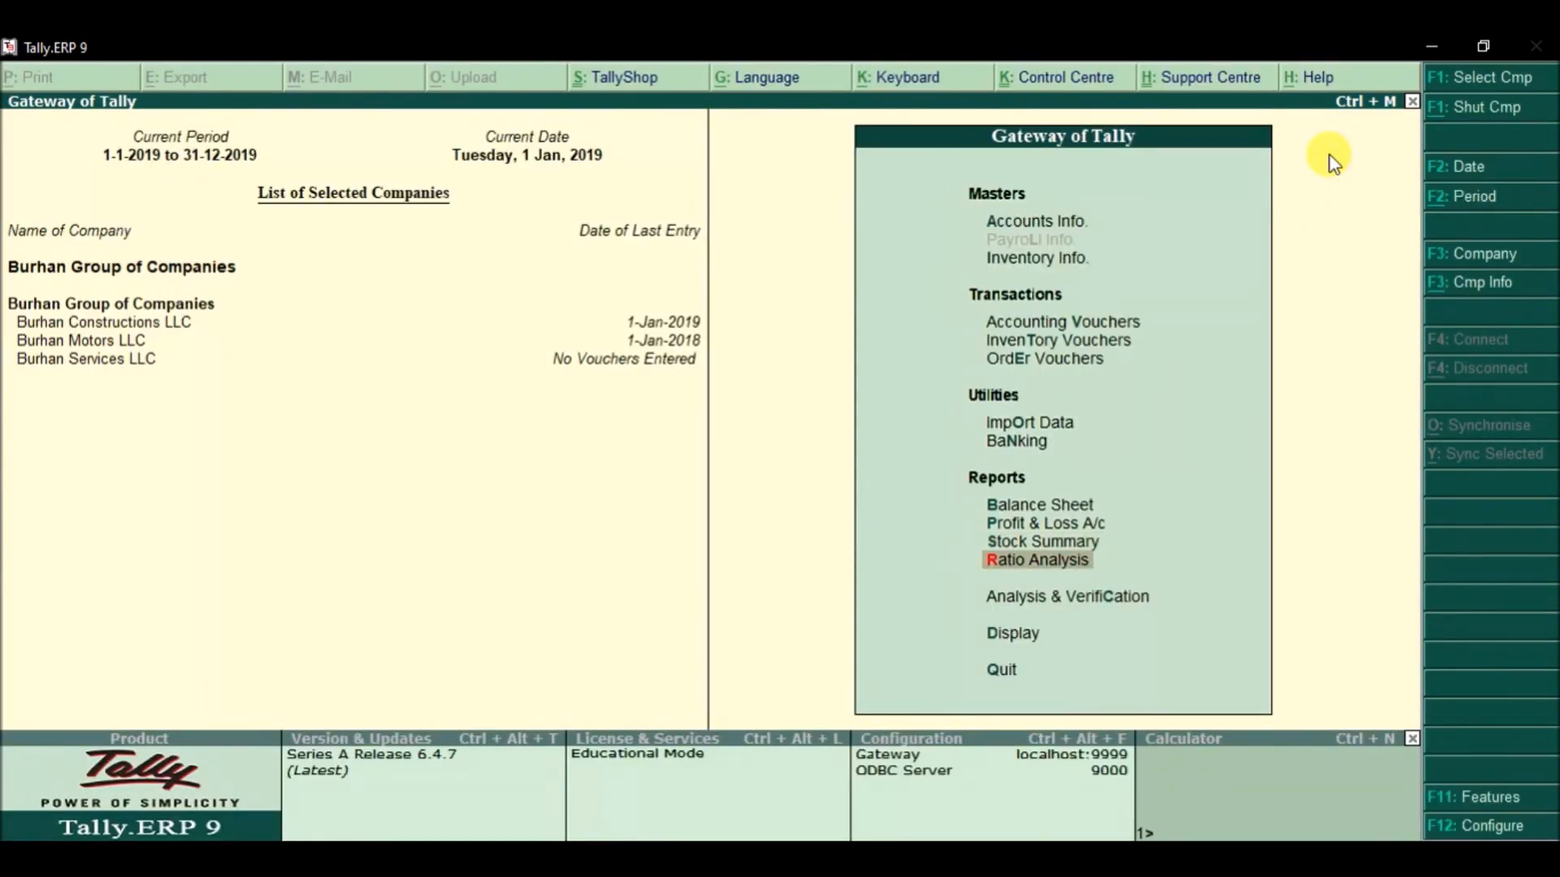
pyautogui.press('Return')
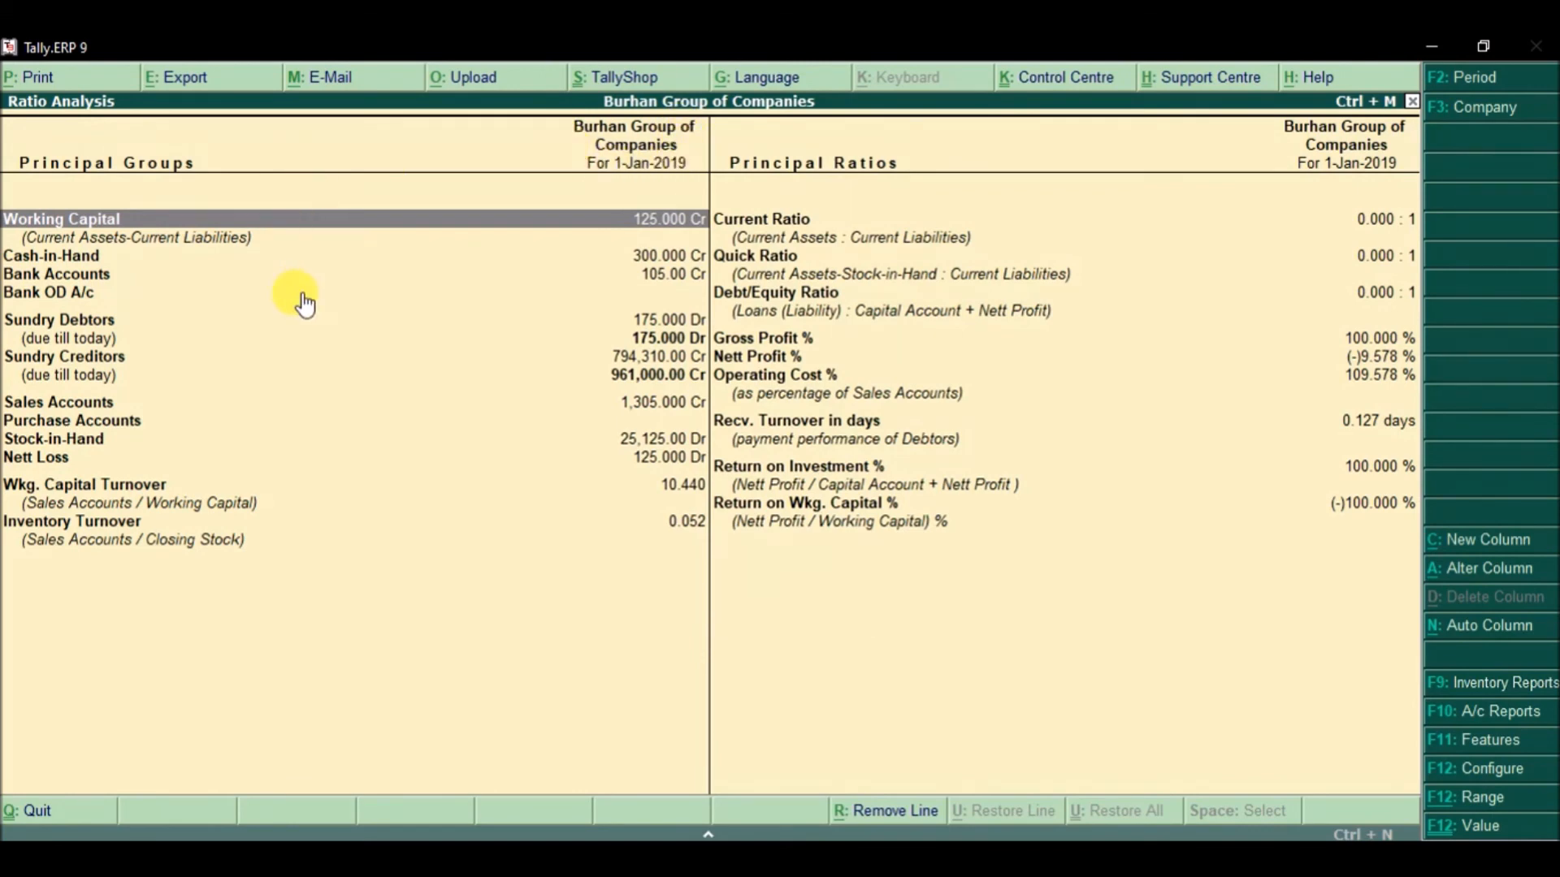
pyautogui.press('Escape')
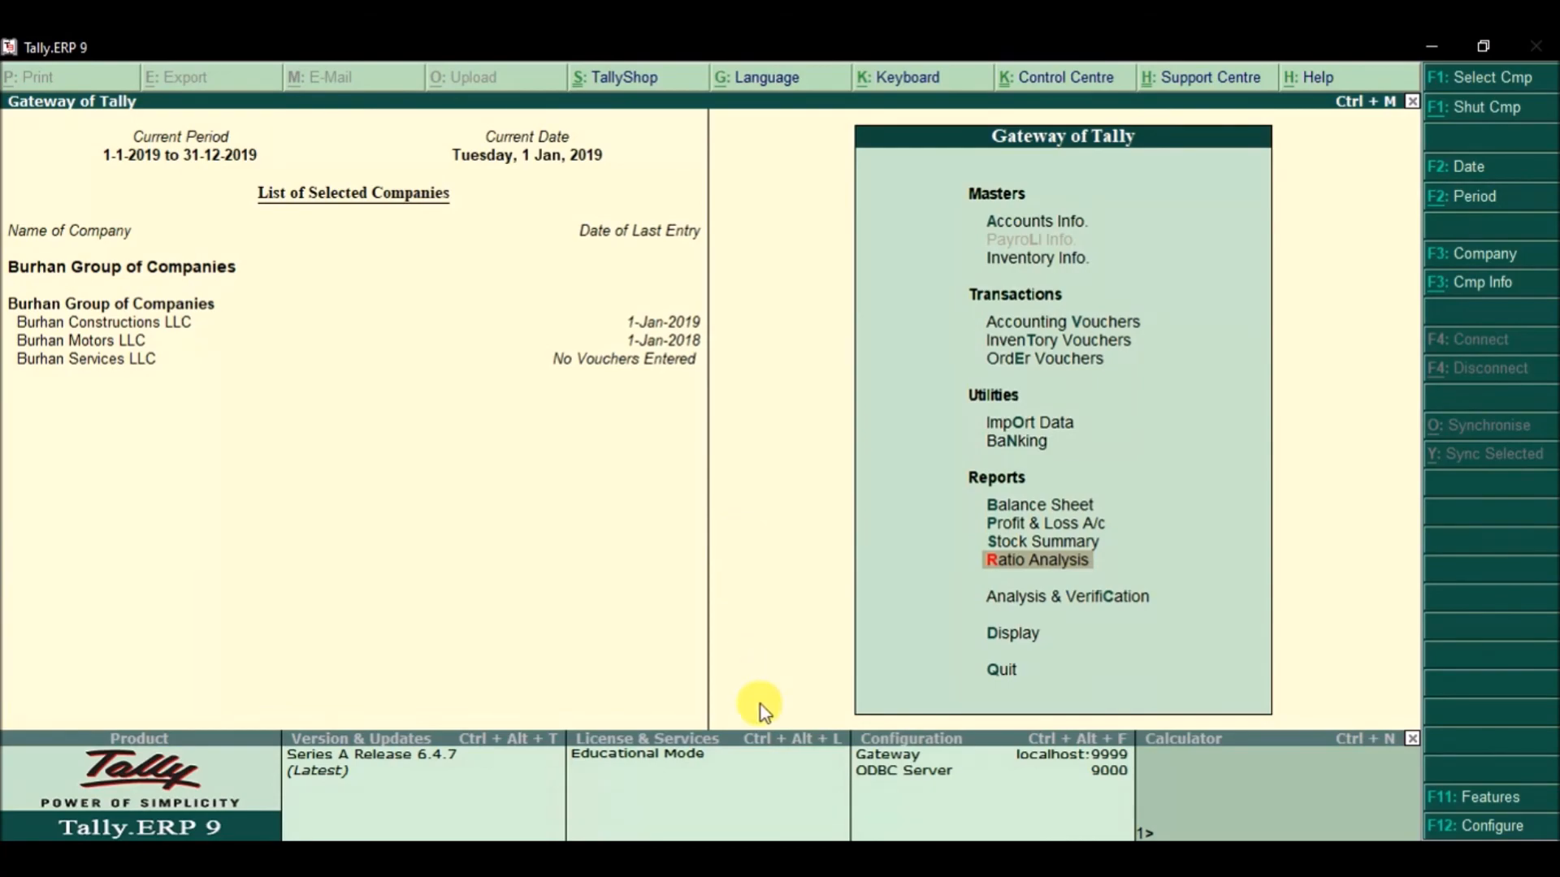
# Step: Switch to the Word course outline and highlight 'Chart of Accounts.' in item 5
pyautogui.moveTo(751, 836)
pyautogui.click(752, 780)
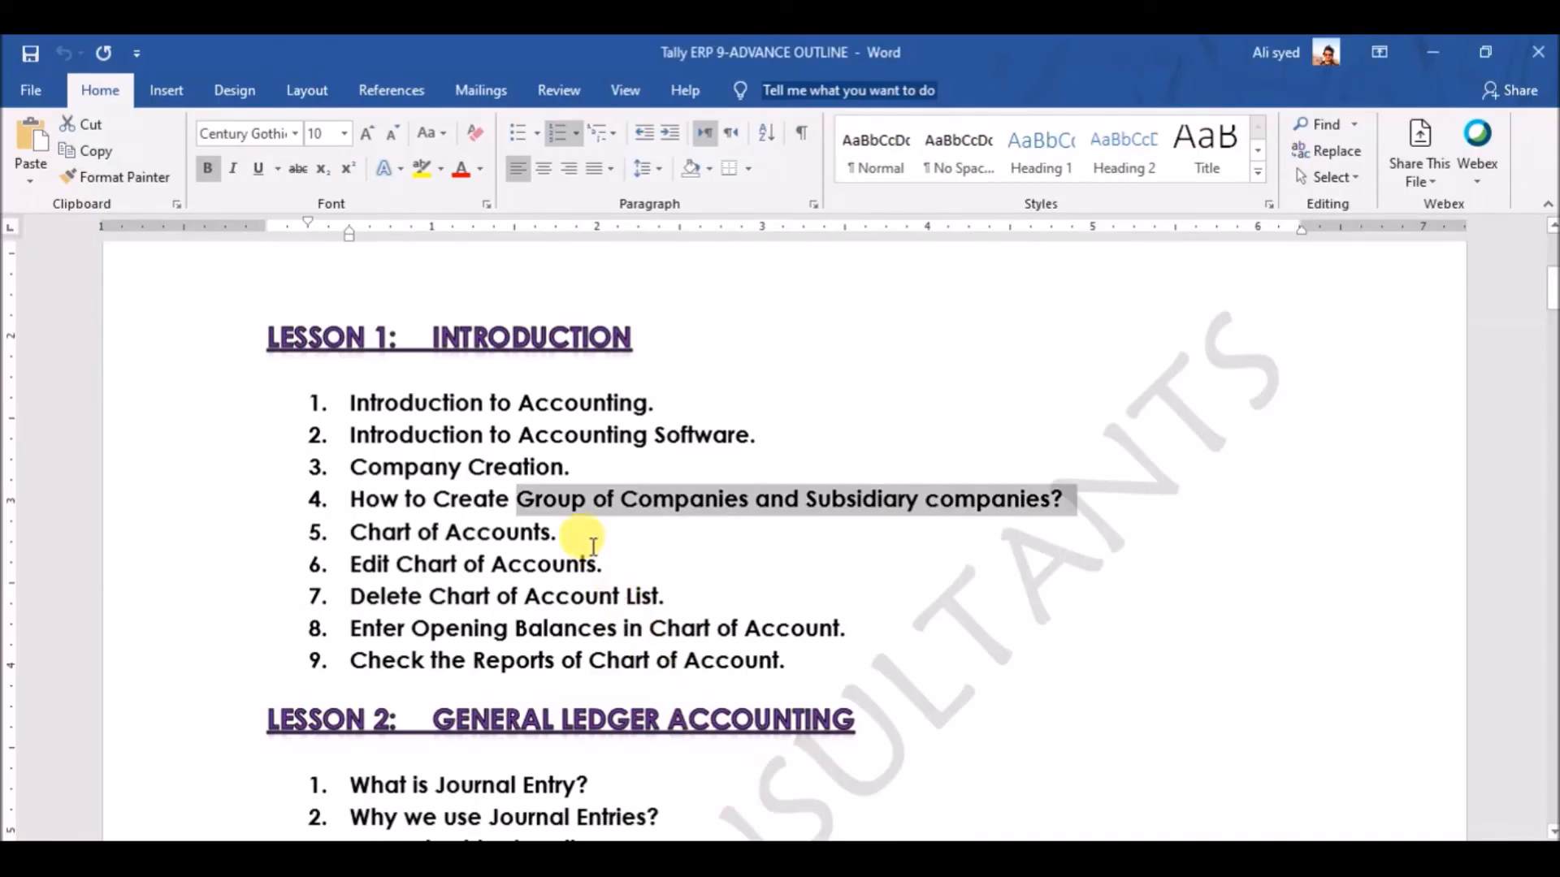
pyautogui.moveTo(565, 533); pyautogui.dragTo(373, 534)
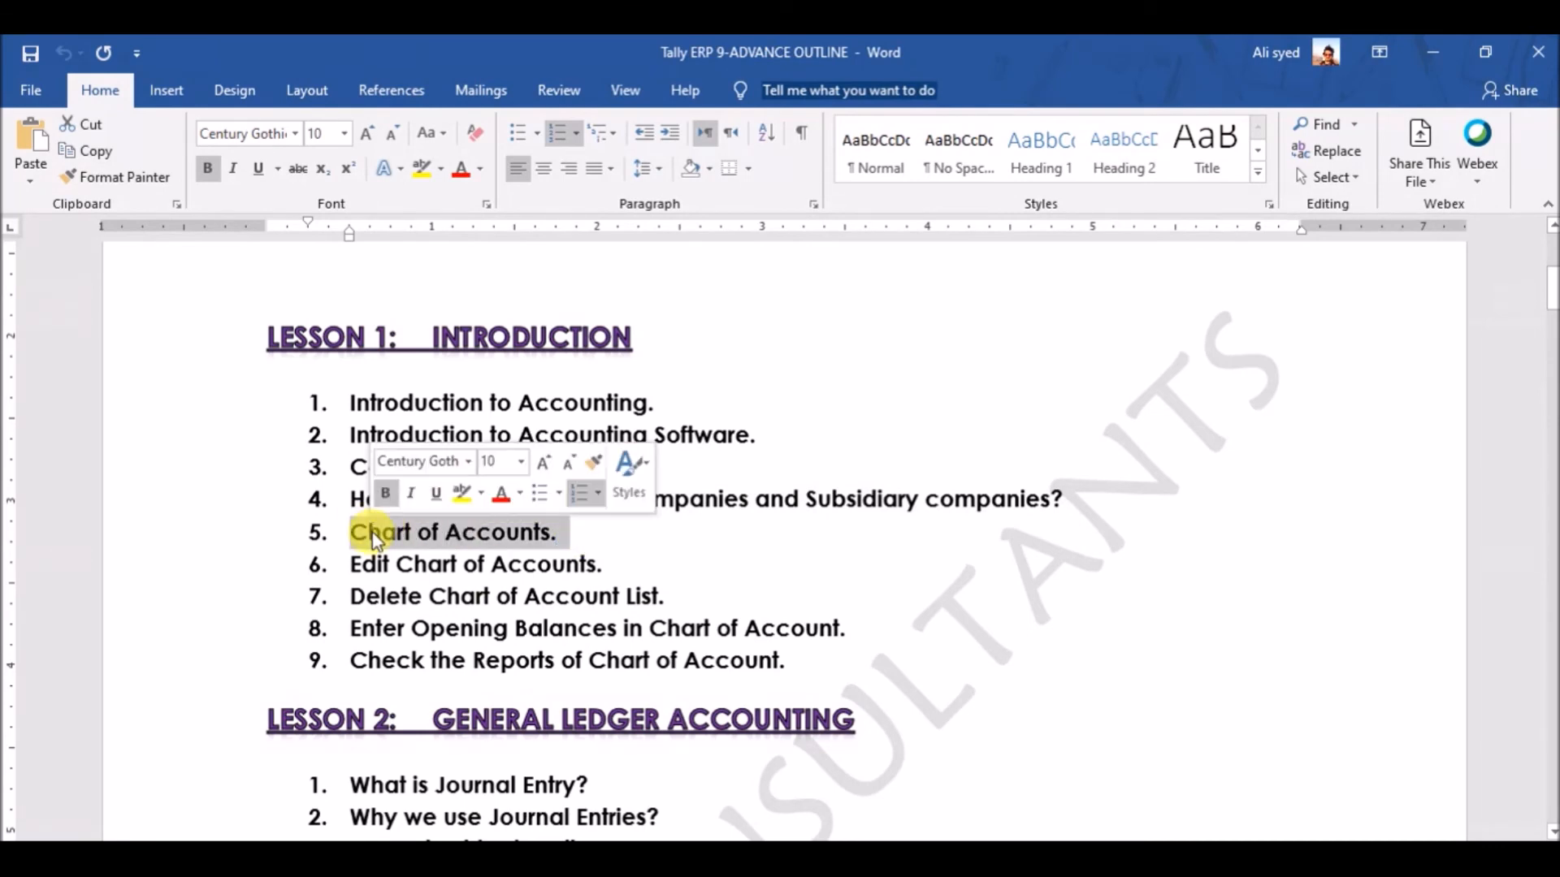